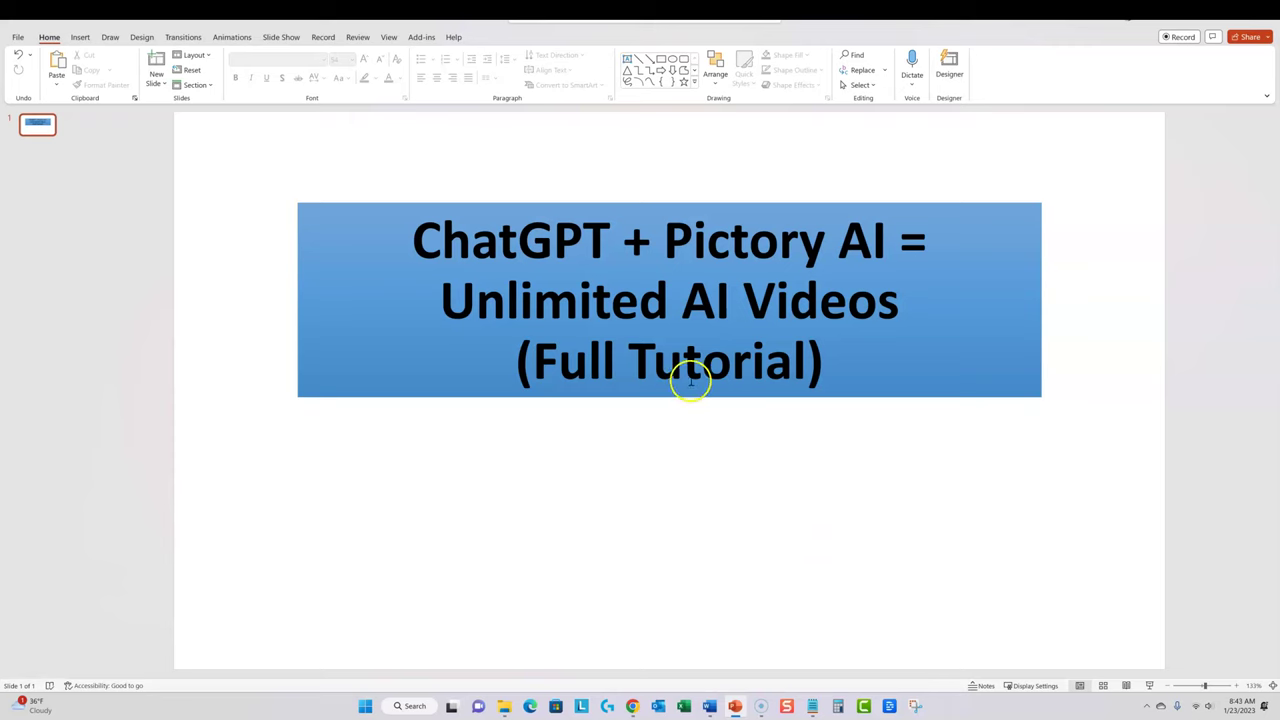
Switch to the Chrome window showing the Jasper dashboard
{"action": "left_click", "coordinate": [1202, 8]}
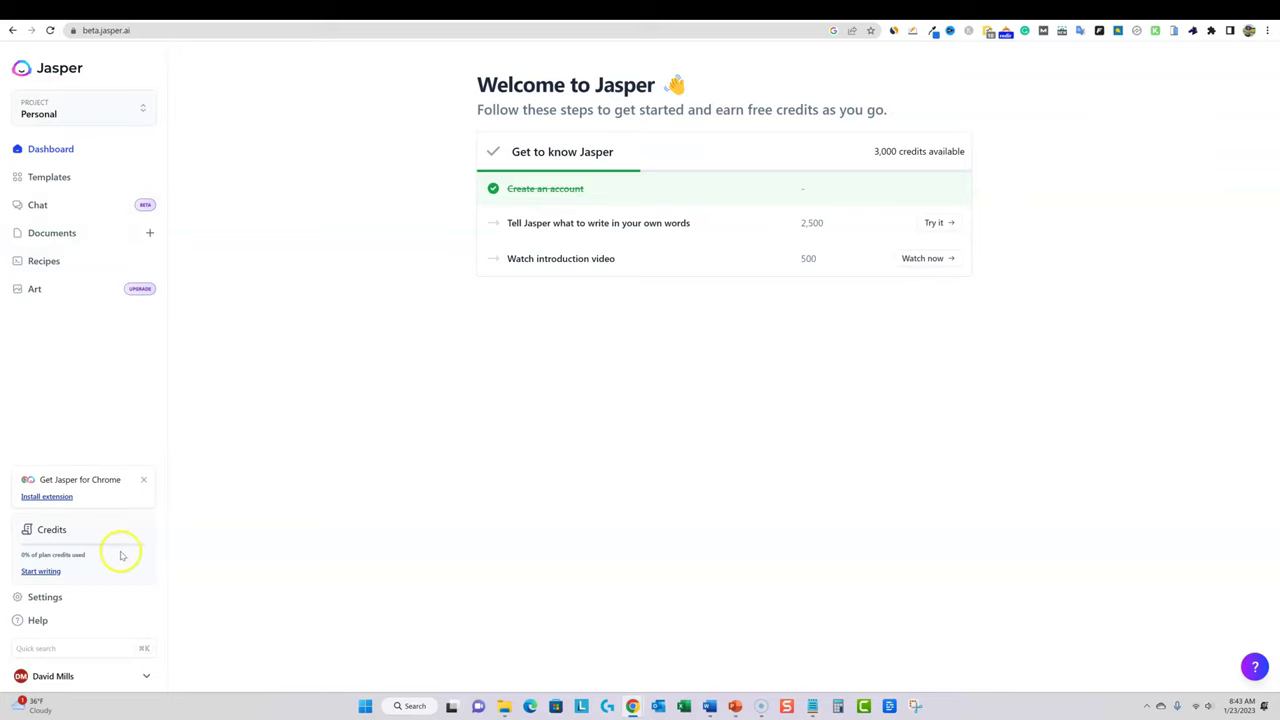
{"action": "left_click", "coordinate": [55, 205]}
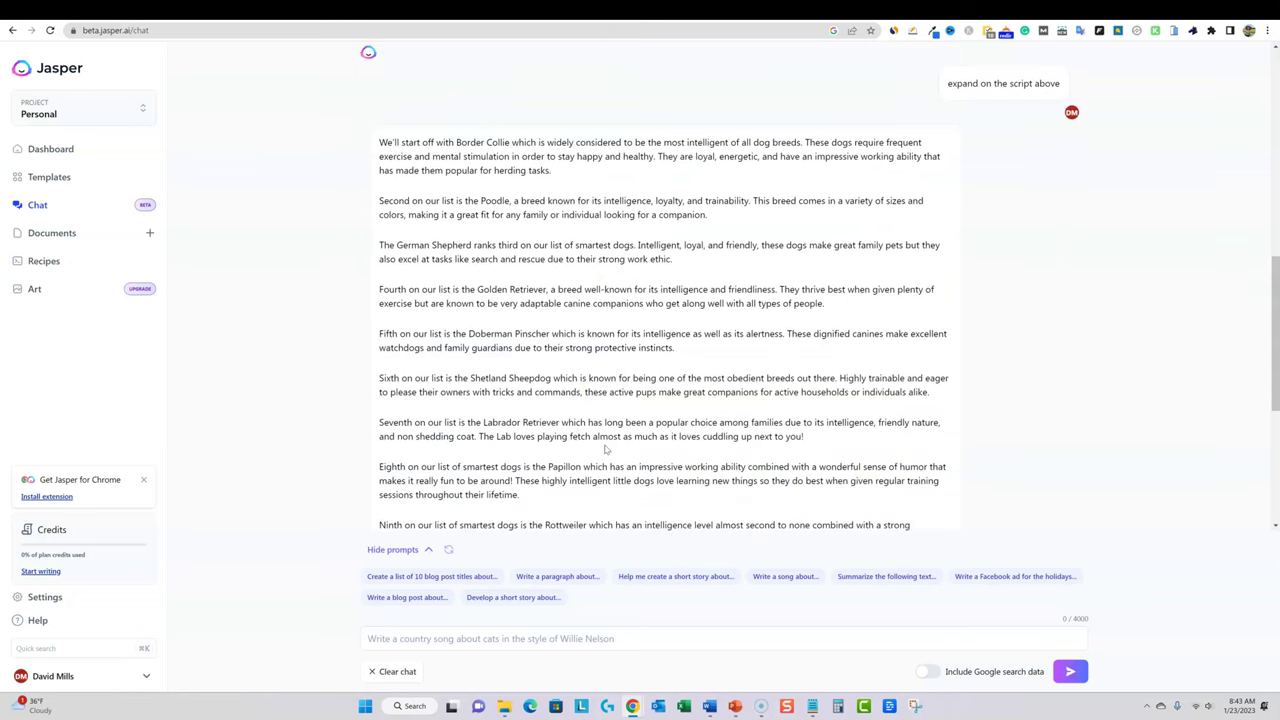
{"action": "scroll", "coordinate": [610, 442], "scroll_direction": "up", "scroll_amount": 10}
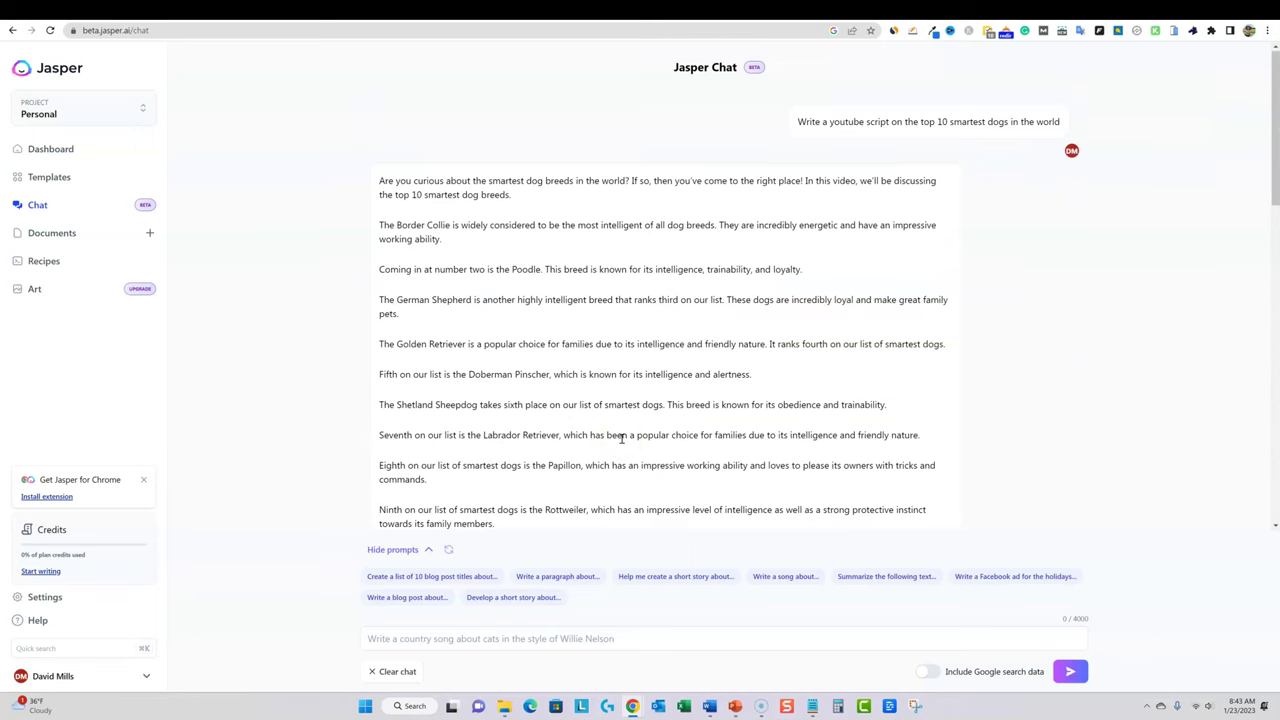
{"action": "scroll", "coordinate": [622, 432], "scroll_direction": "down", "scroll_amount": 2}
{"action": "left_click", "coordinate": [625, 420]}
{"action": "scroll", "coordinate": [625, 419], "scroll_direction": "up", "scroll_amount": 2}
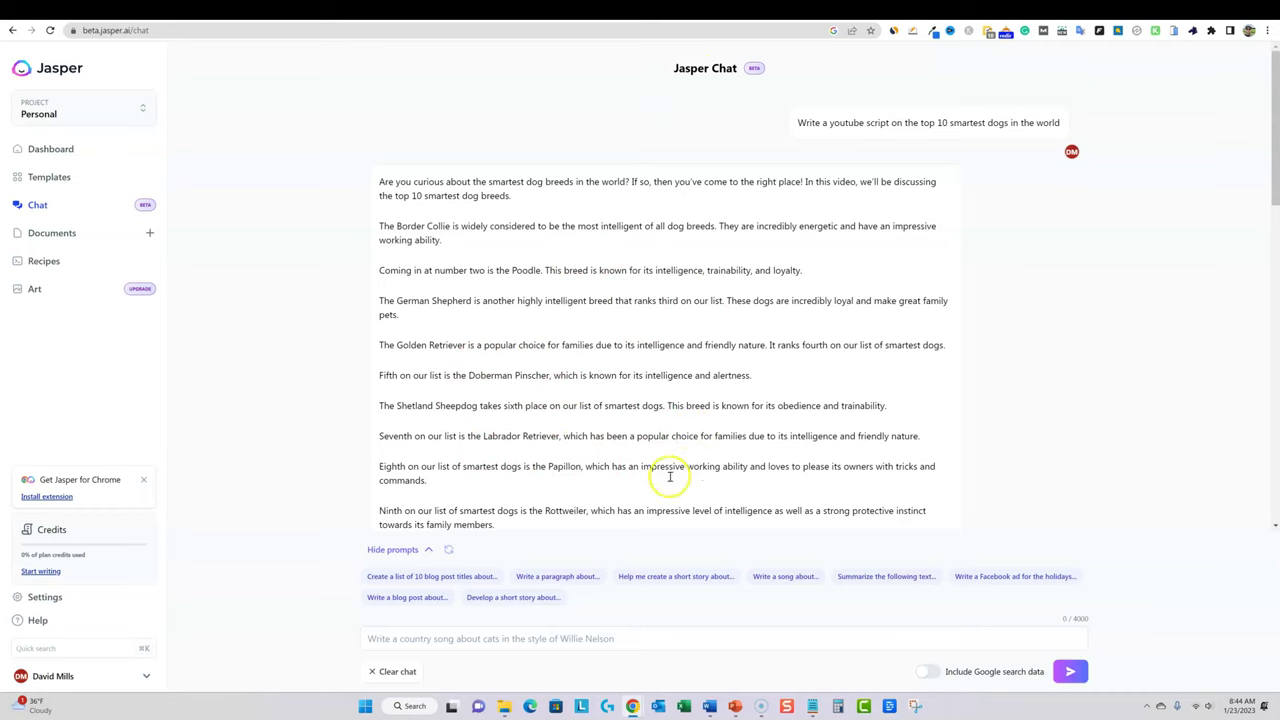
{"action": "scroll", "coordinate": [686, 491], "scroll_direction": "down", "scroll_amount": 3}
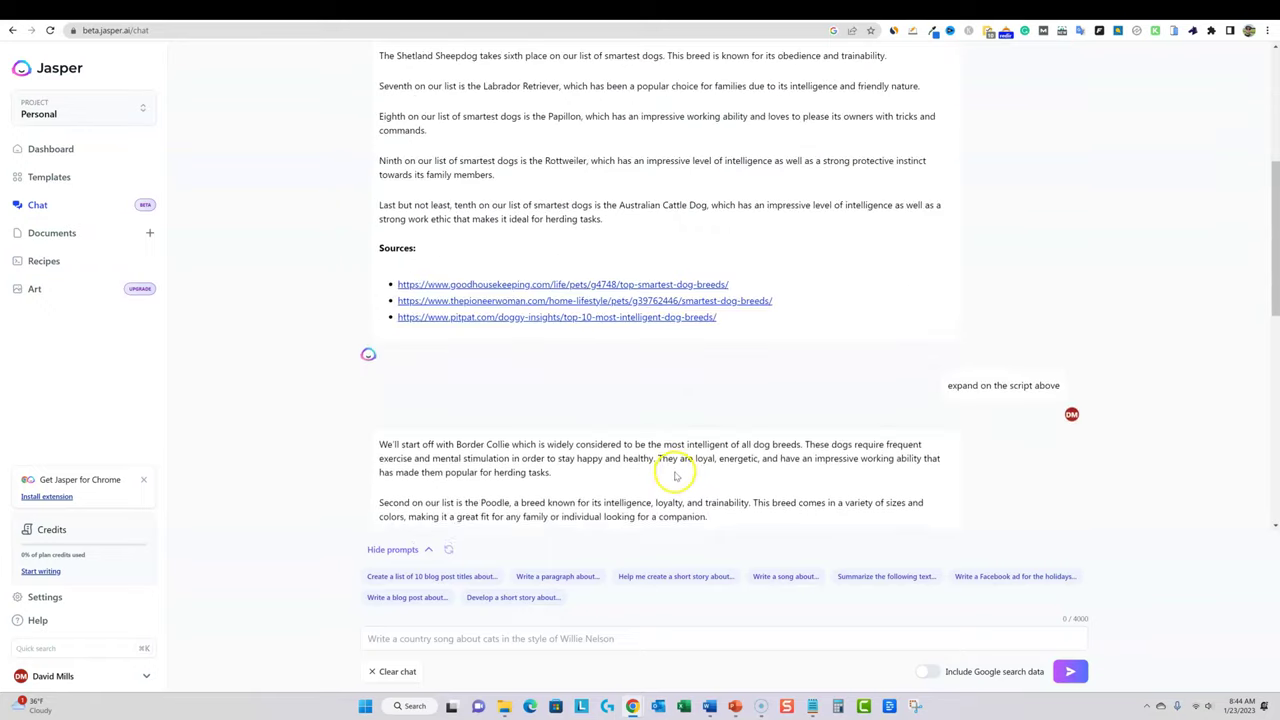
{"action": "scroll", "coordinate": [700, 475], "scroll_direction": "up", "scroll_amount": 10}
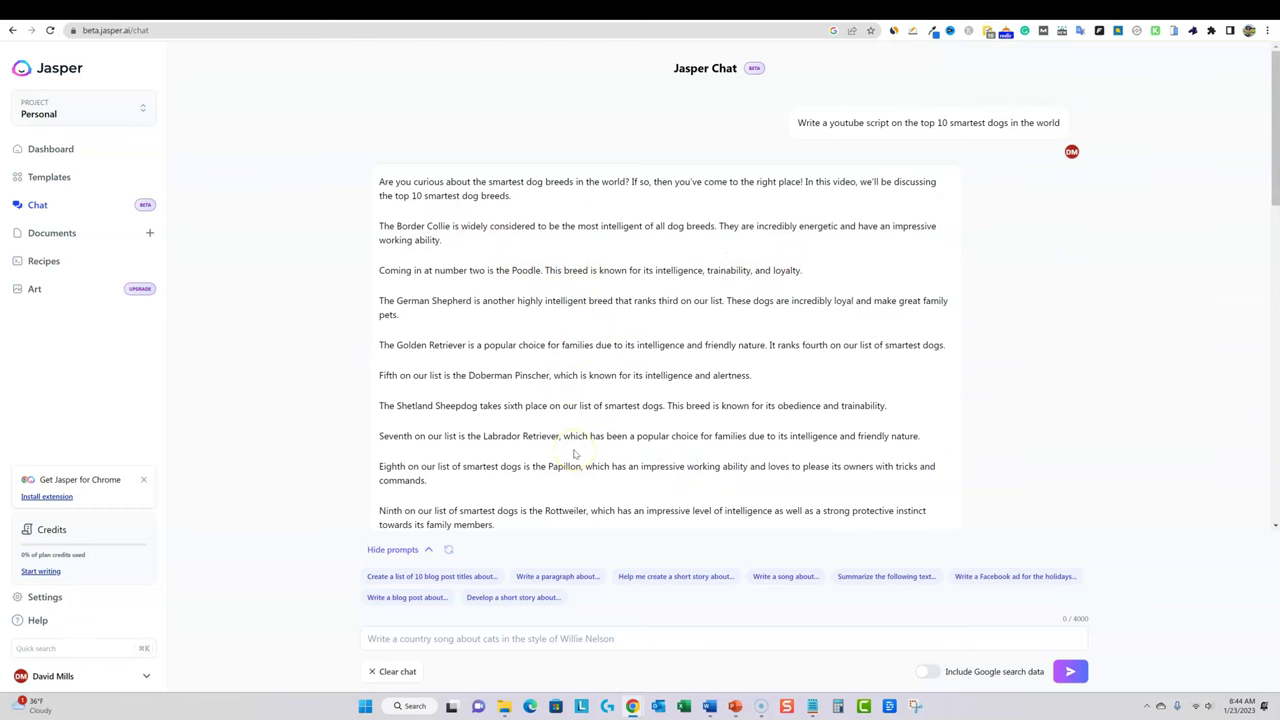
{"action": "scroll", "coordinate": [586, 429], "scroll_direction": "down", "scroll_amount": 6}
{"action": "scroll", "coordinate": [562, 328], "scroll_direction": "down", "scroll_amount": 5}
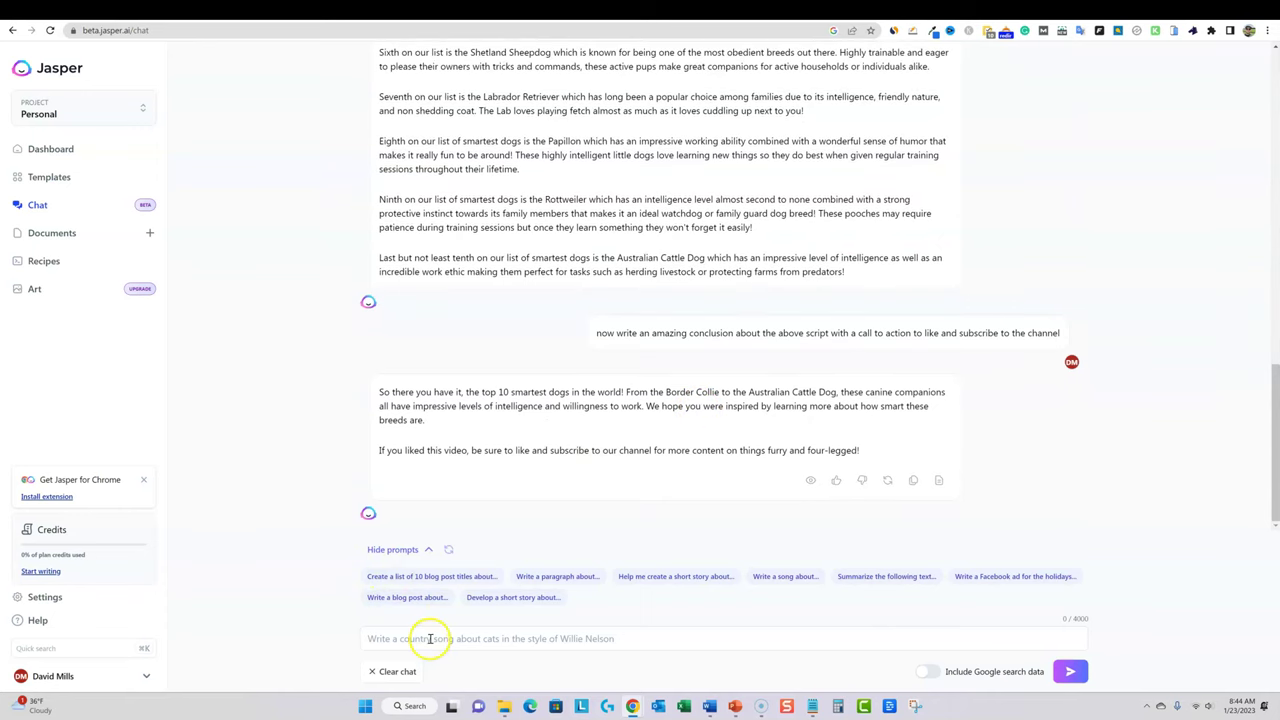
Type a Jasper Chat prompt asking for a stunning, engaging YouTube script on the top 10 smartest dogs
{"action": "left_click", "coordinate": [466, 634]}
{"action": "type", "text": "wr"}
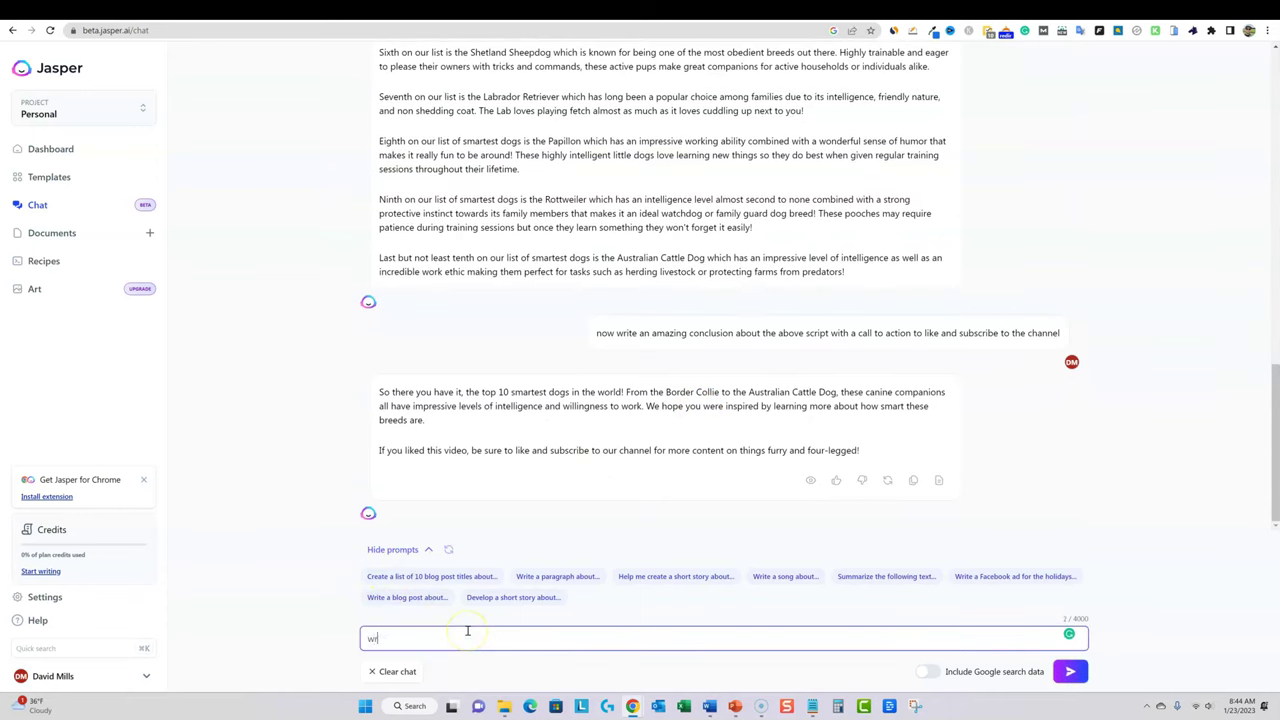
{"action": "type", "text": "ite me a stunning"}
{"action": "type", "text": "engaging youtube script for"}
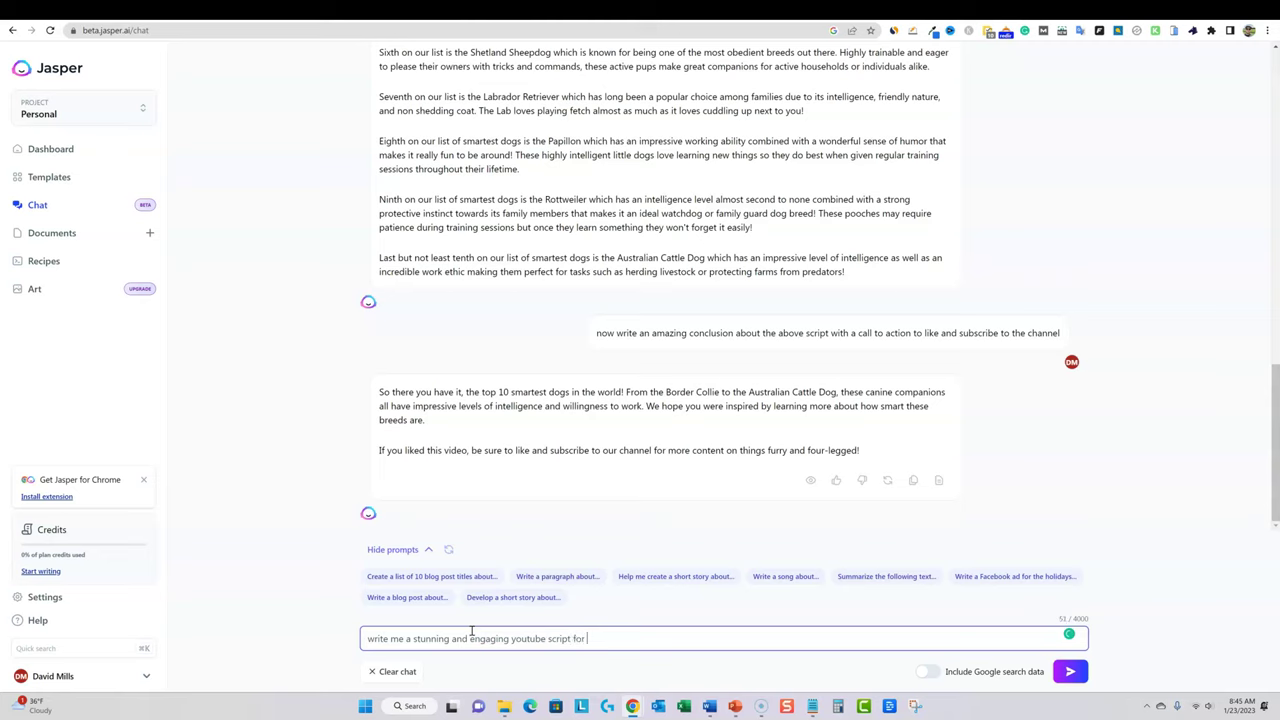
{"action": "type", "text": " the t"}
{"action": "key", "text": "BackSpace"}
{"action": "key", "text": "BackSpace"}
{"action": "key", "text": "BackSpace"}
{"action": "key", "text": "BackSpace"}
{"action": "key", "text": "BackSpace"}
{"action": "key", "text": "BackSpace"}
{"action": "key", "text": "BackSpace"}
{"action": "key", "text": "BackSpace"}
{"action": "type", "text": "on the top 10 smartest dogs in the work"}
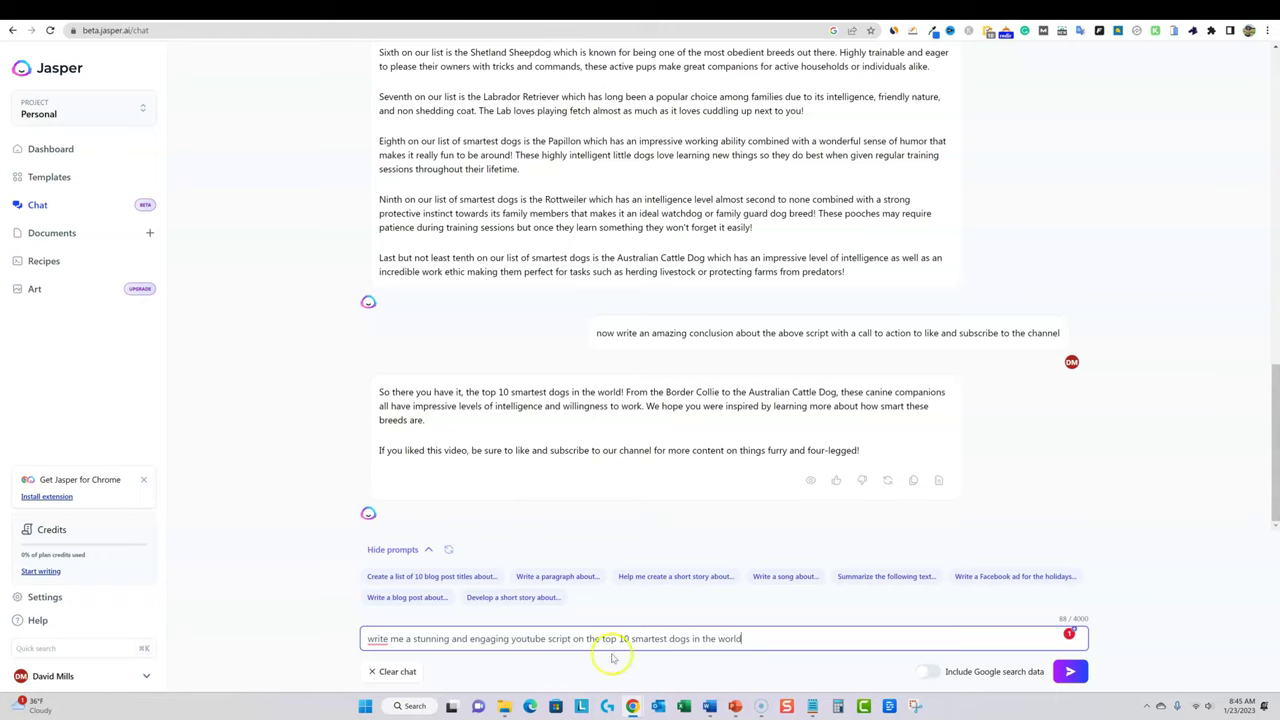
Correct the smartest-dogs prompt text and send it to Jasper Chat
{"action": "left_click", "coordinate": [938, 675]}
{"action": "left_click", "coordinate": [752, 638]}
{"action": "left_click", "coordinate": [405, 650]}
{"action": "left_click", "coordinate": [624, 648]}
{"action": "left_click", "coordinate": [407, 505]}
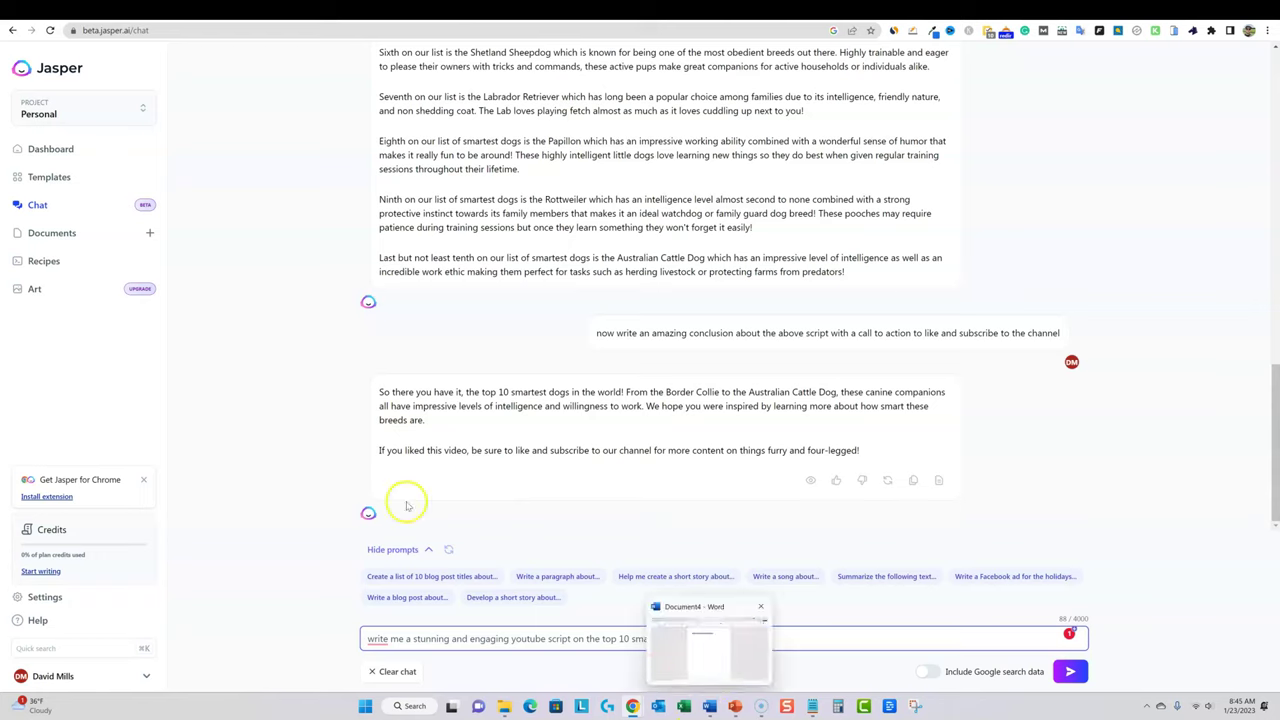
{"action": "left_click", "coordinate": [1071, 673]}
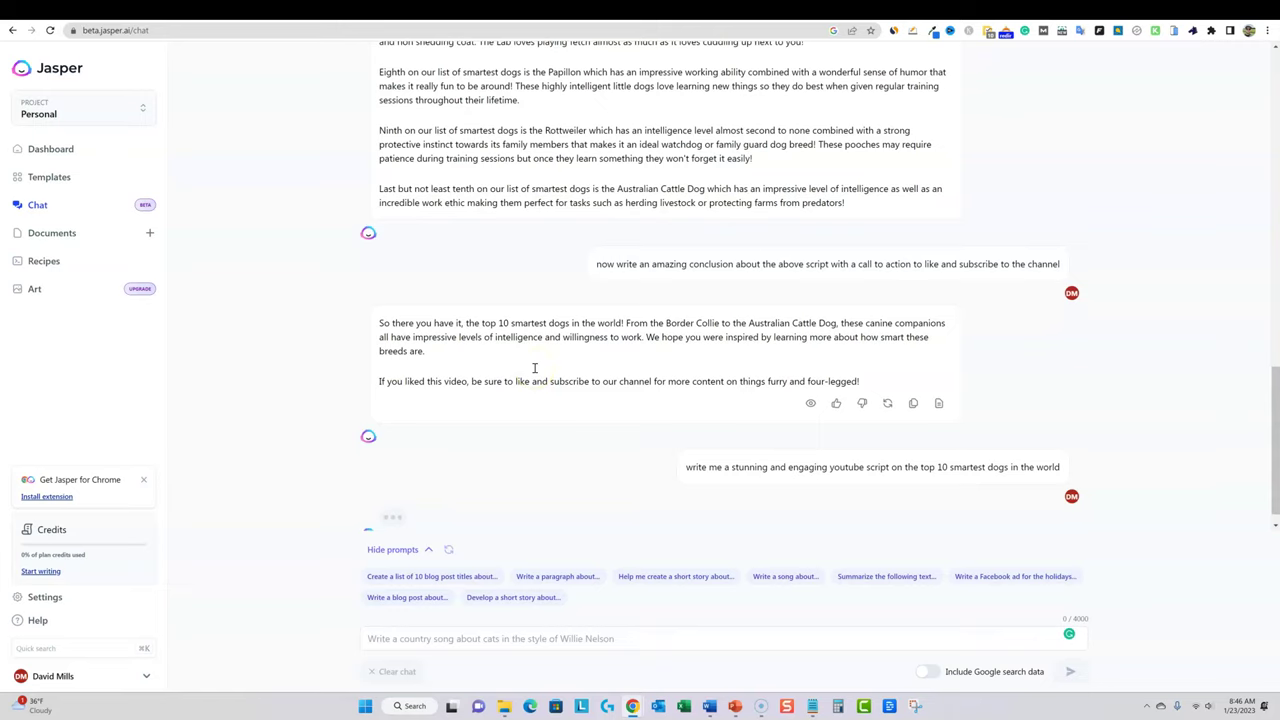
Switch to the ChatGPT tab and reload it to retry access
{"action": "left_click", "coordinate": [700, 10]}
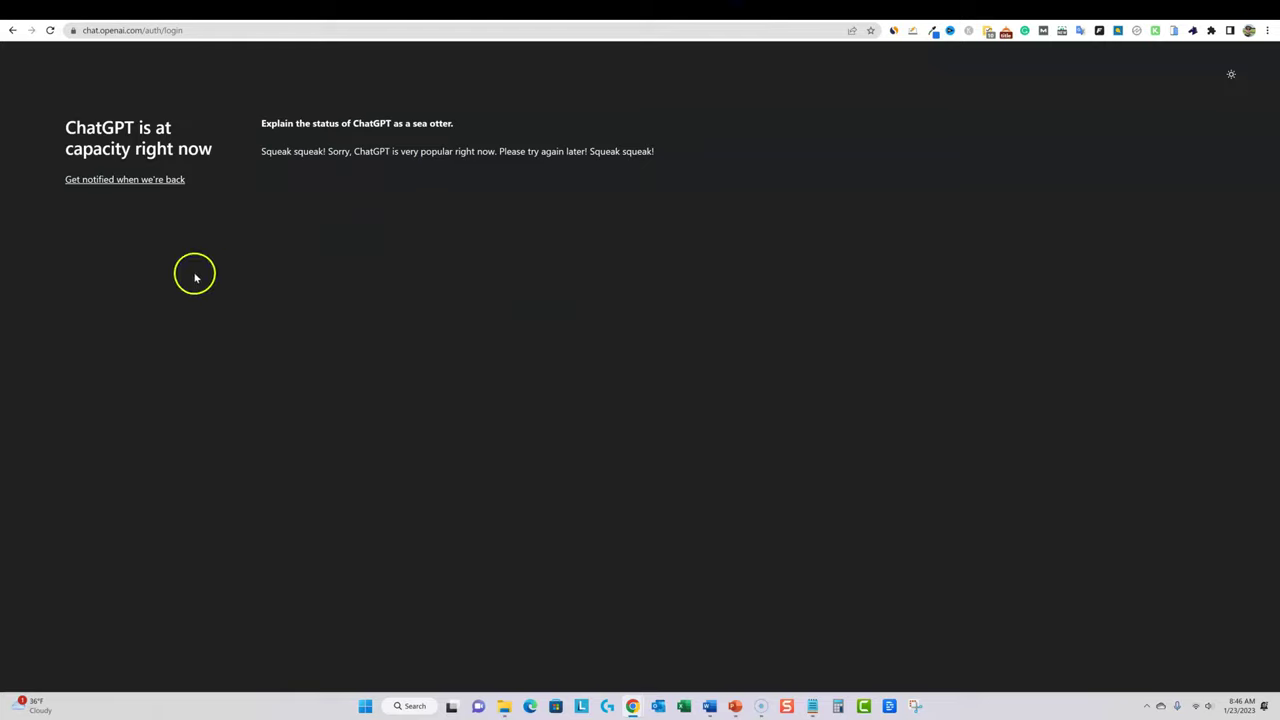
{"action": "left_click", "coordinate": [50, 30]}
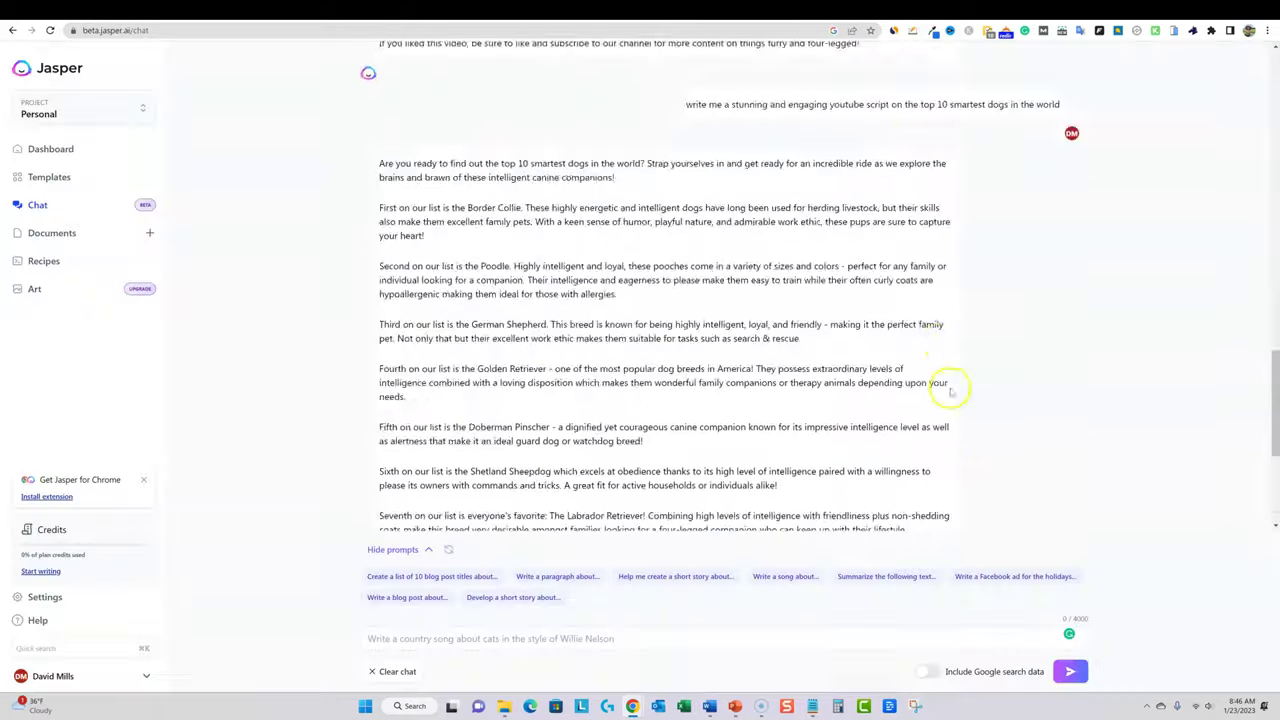
{"action": "scroll", "coordinate": [948, 386], "scroll_direction": "down", "scroll_amount": 3}
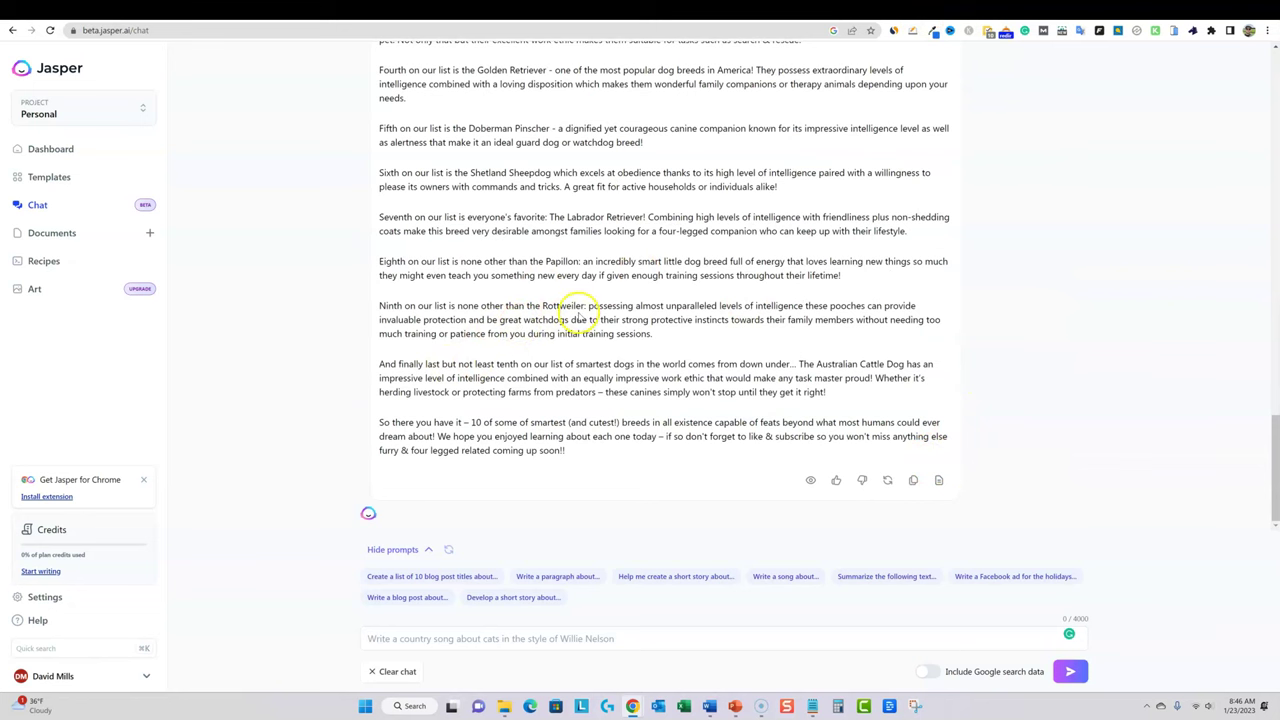
{"action": "scroll", "coordinate": [523, 371], "scroll_direction": "up", "scroll_amount": 2}
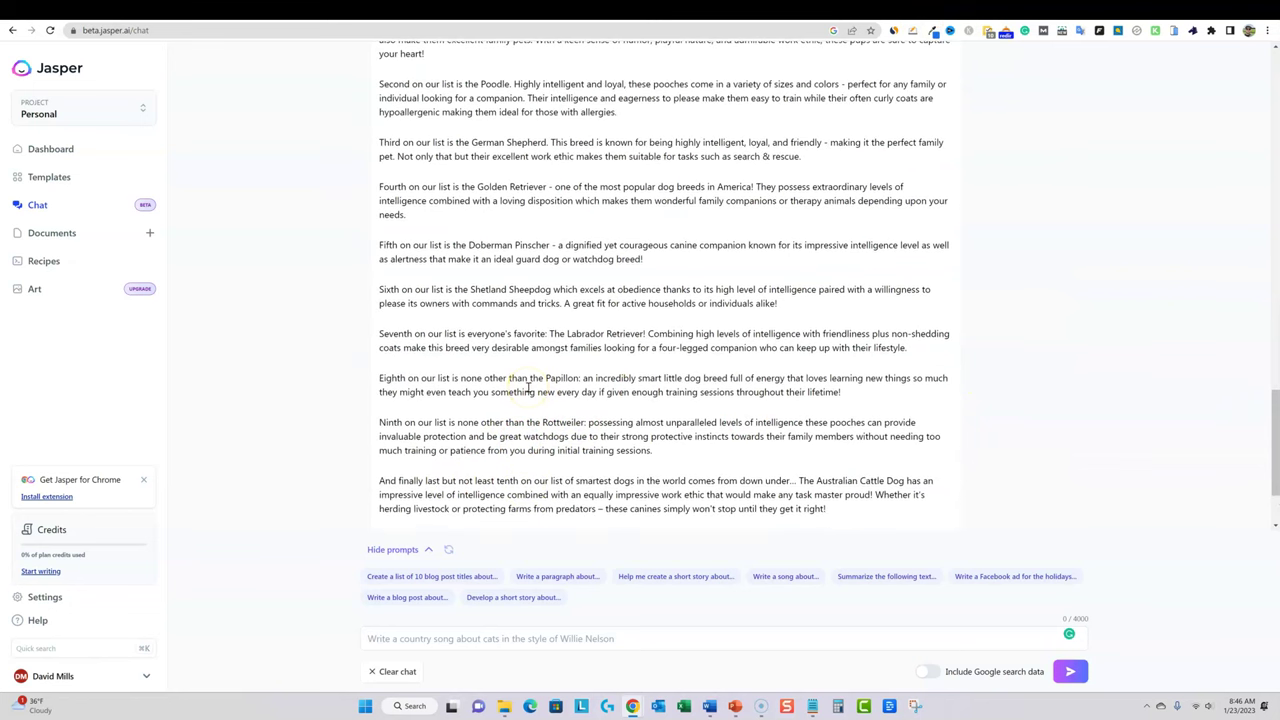
{"action": "scroll", "coordinate": [528, 388], "scroll_direction": "up", "scroll_amount": 6}
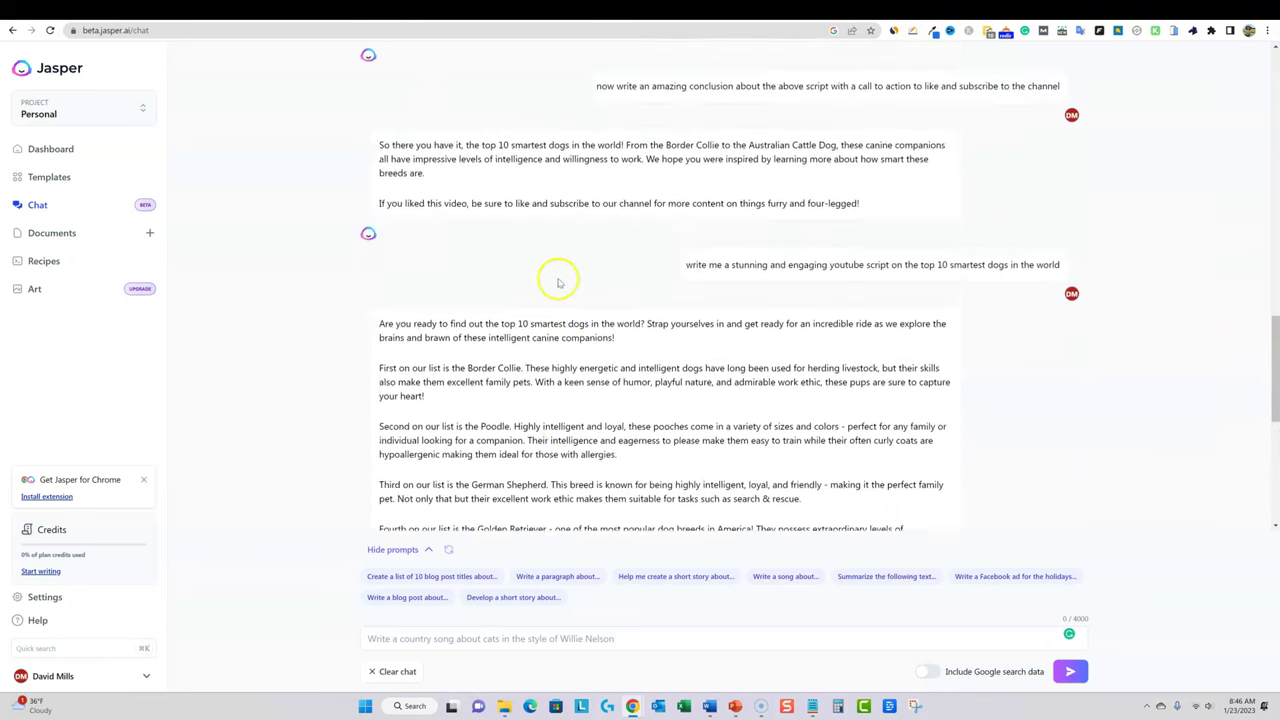
{"action": "scroll", "coordinate": [559, 283], "scroll_direction": "down", "scroll_amount": 3}
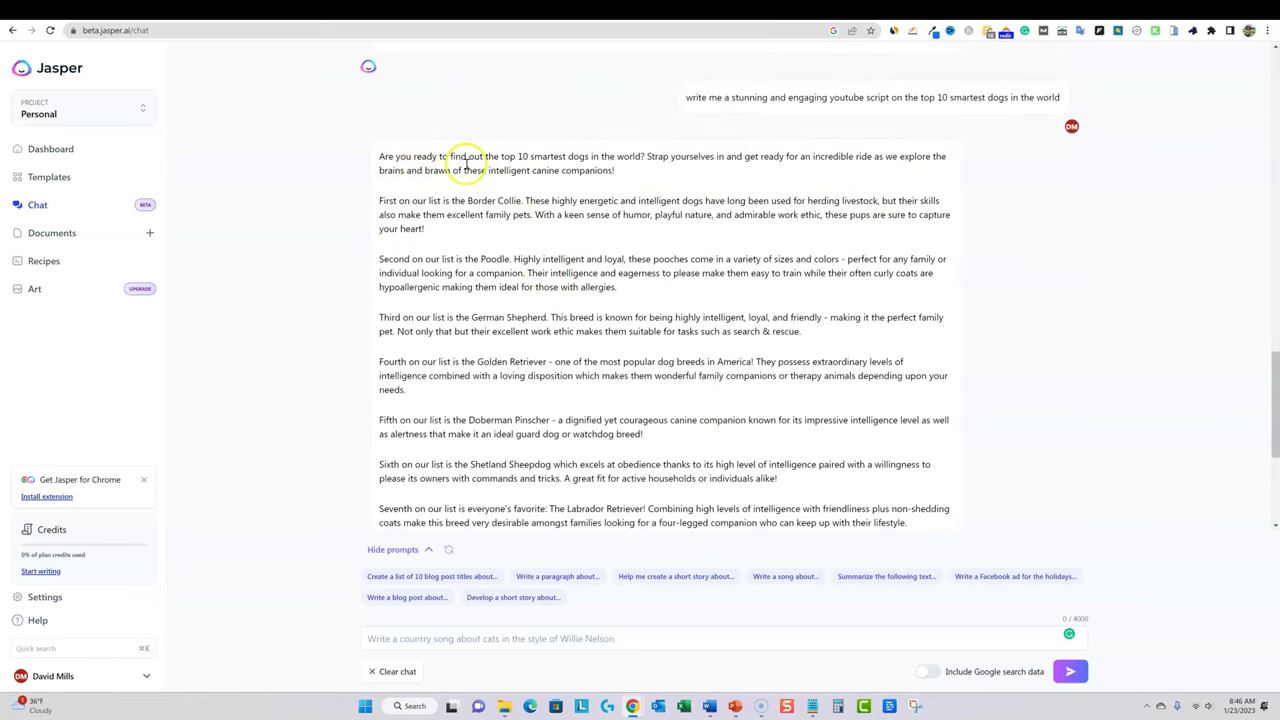
{"action": "scroll", "coordinate": [466, 165], "scroll_direction": "down", "scroll_amount": 1}
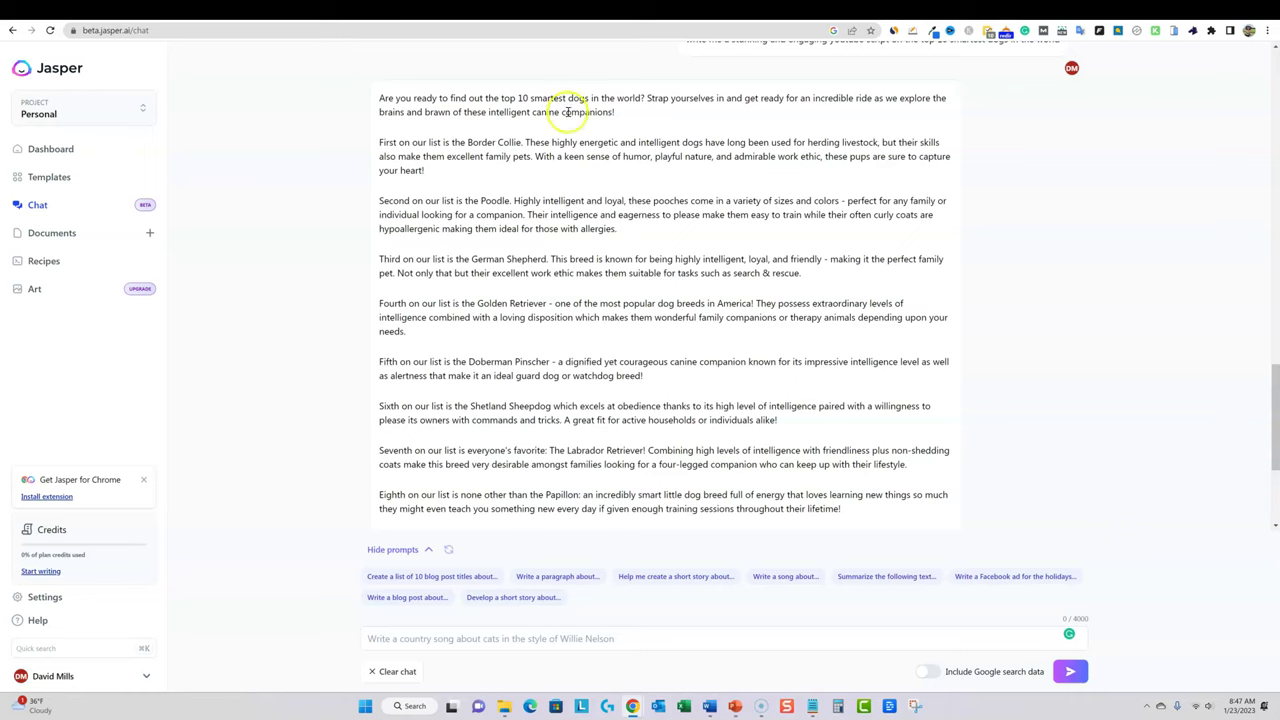
{"action": "left_click", "coordinate": [445, 121]}
{"action": "left_click_drag", "start_coordinate": [445, 121], "coordinate": [371, 100]}
{"action": "left_click", "coordinate": [407, 160]}
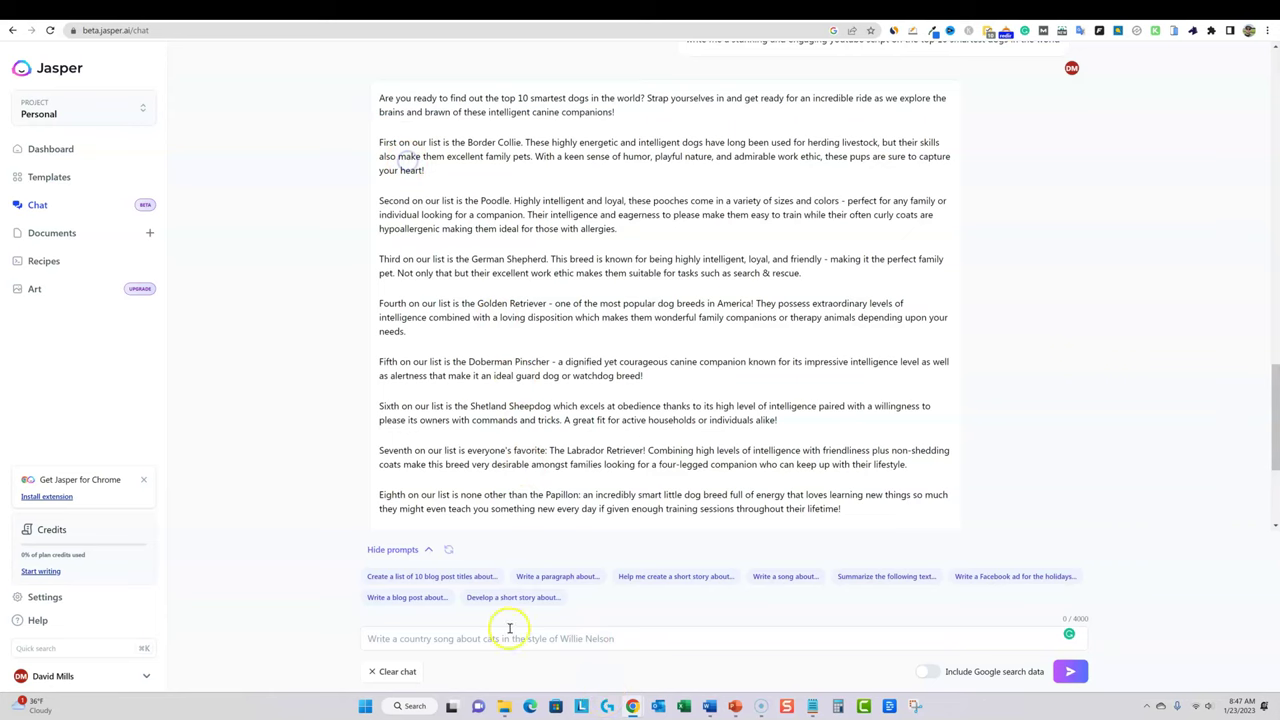
{"action": "scroll", "coordinate": [519, 283], "scroll_direction": "up", "scroll_amount": 3}
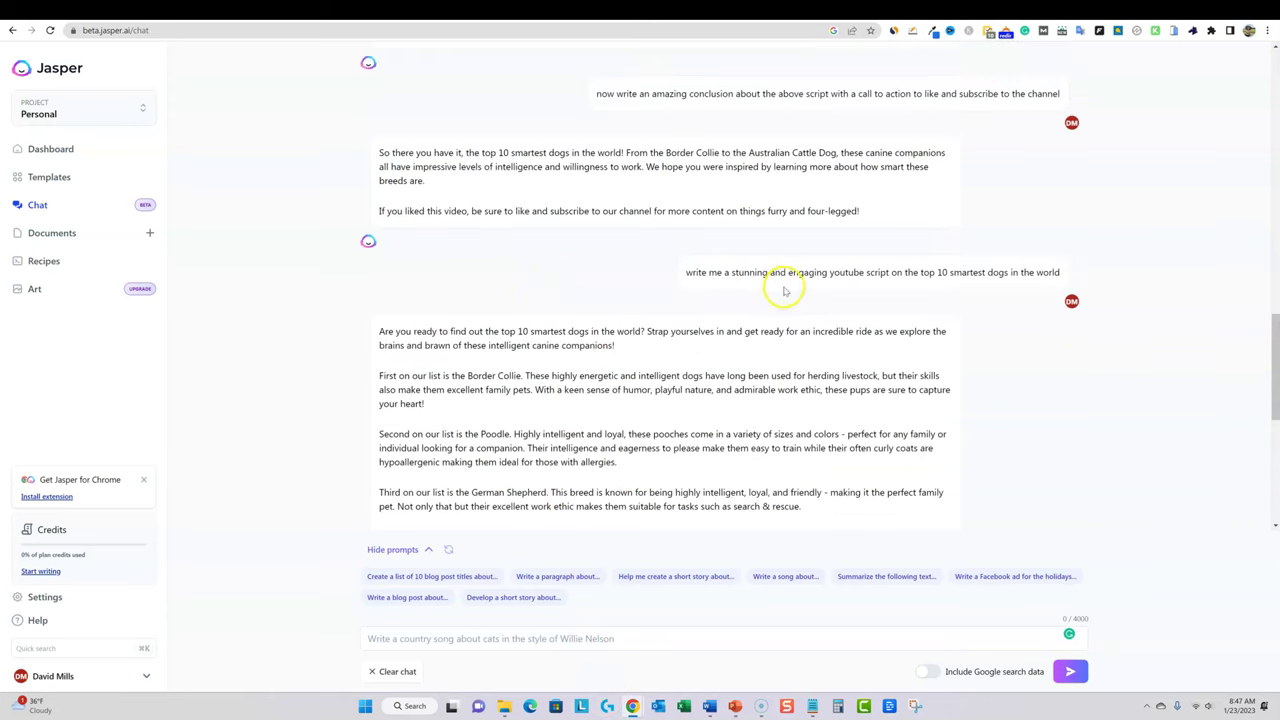
{"action": "scroll", "coordinate": [860, 470], "scroll_direction": "down", "scroll_amount": 3}
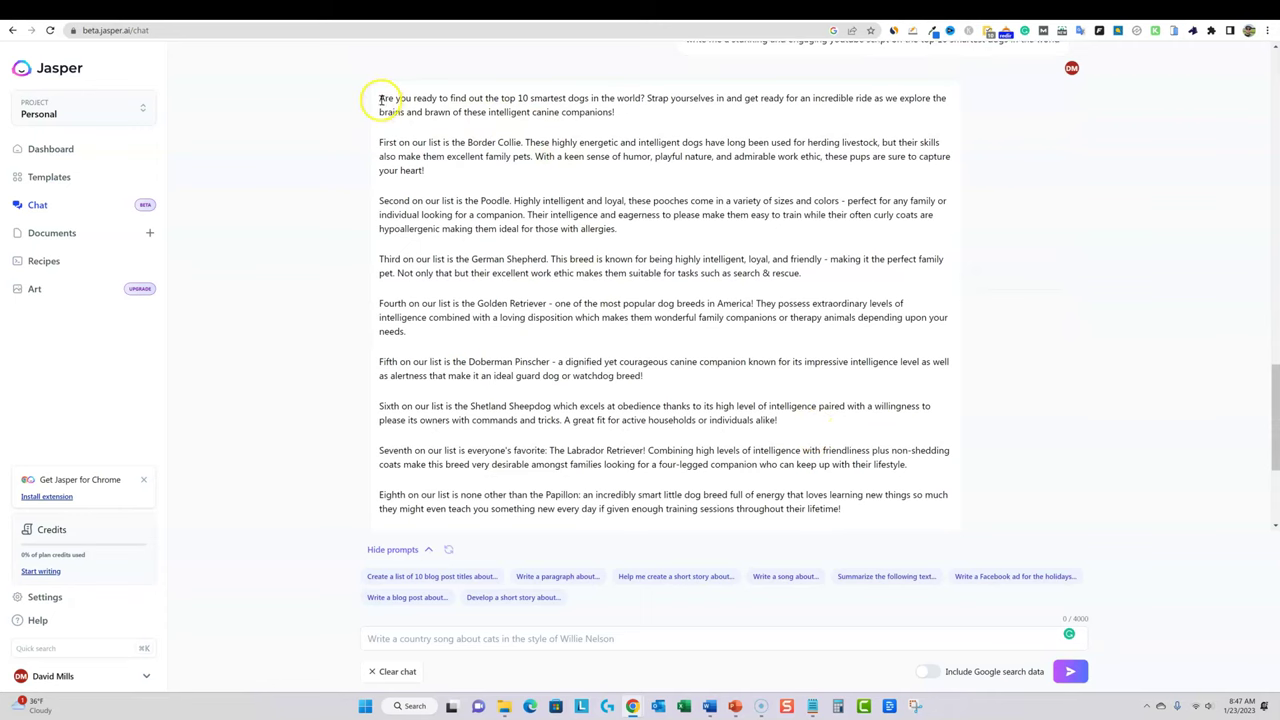
{"action": "left_click_drag", "start_coordinate": [380, 96], "coordinate": [949, 430]}
{"action": "right_click", "coordinate": [794, 397]}
{"action": "left_click", "coordinate": [848, 545]}
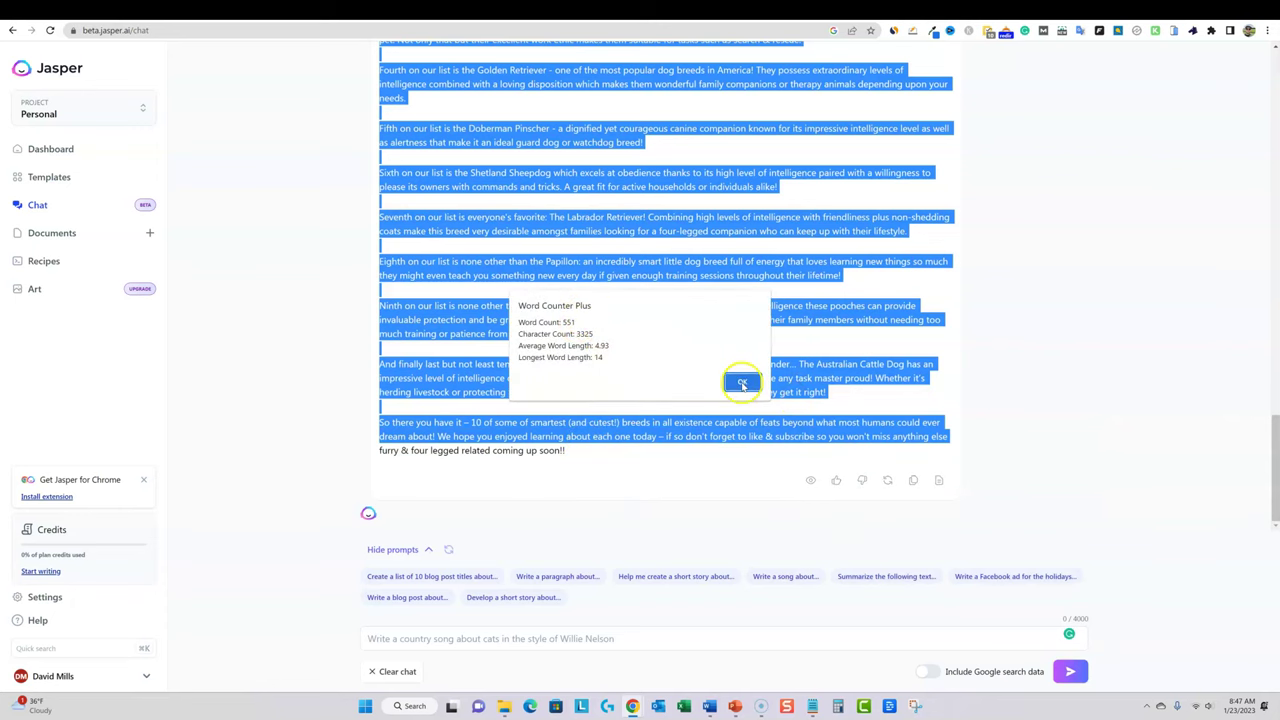
{"action": "left_click", "coordinate": [741, 382]}
{"action": "left_click", "coordinate": [997, 364]}
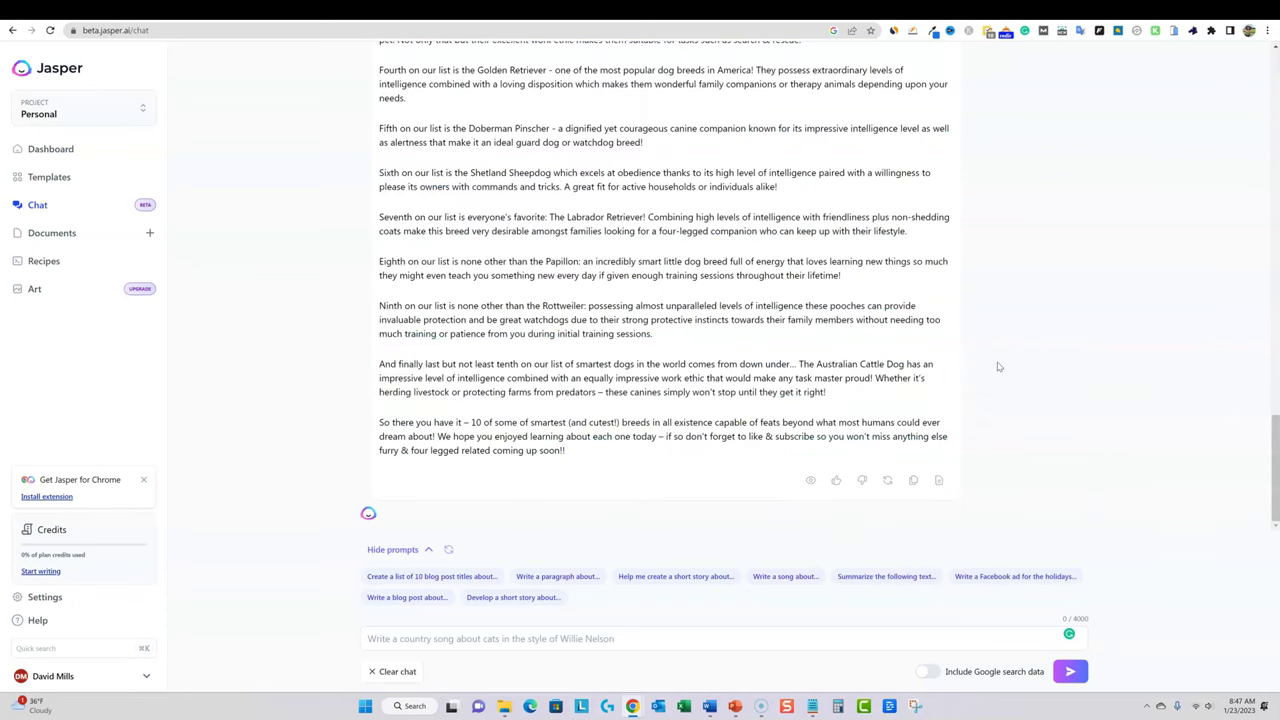
{"action": "left_click", "coordinate": [514, 636]}
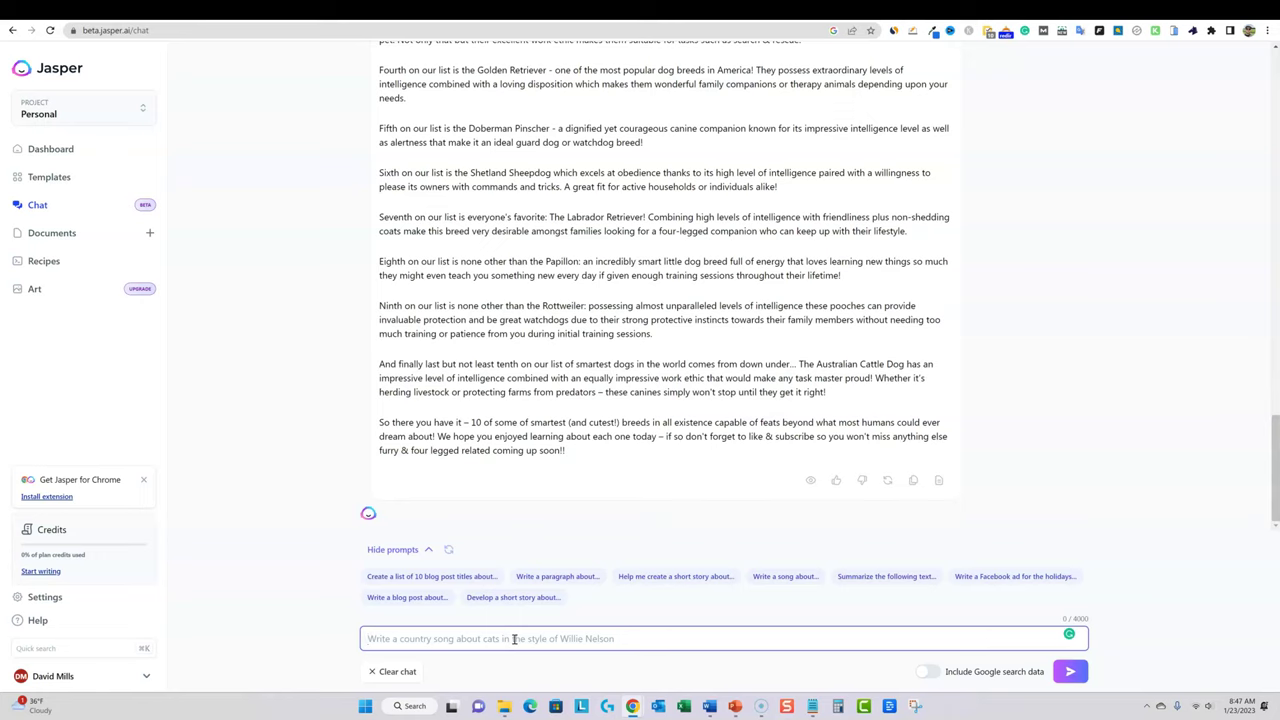
{"action": "type", "text": "exp"}
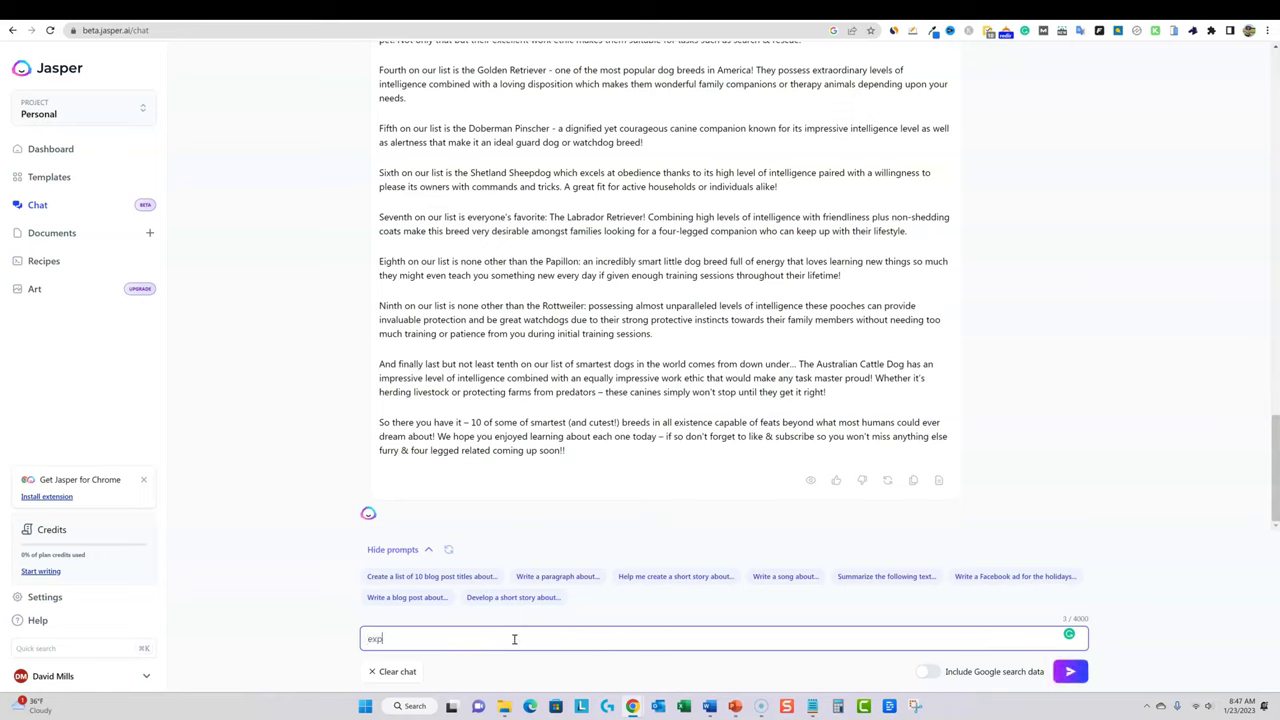
{"action": "type", "text": "and on the script above"}
{"action": "left_click_drag", "start_coordinate": [514, 639], "coordinate": [363, 648]}
{"action": "key", "text": "BackSpace"}
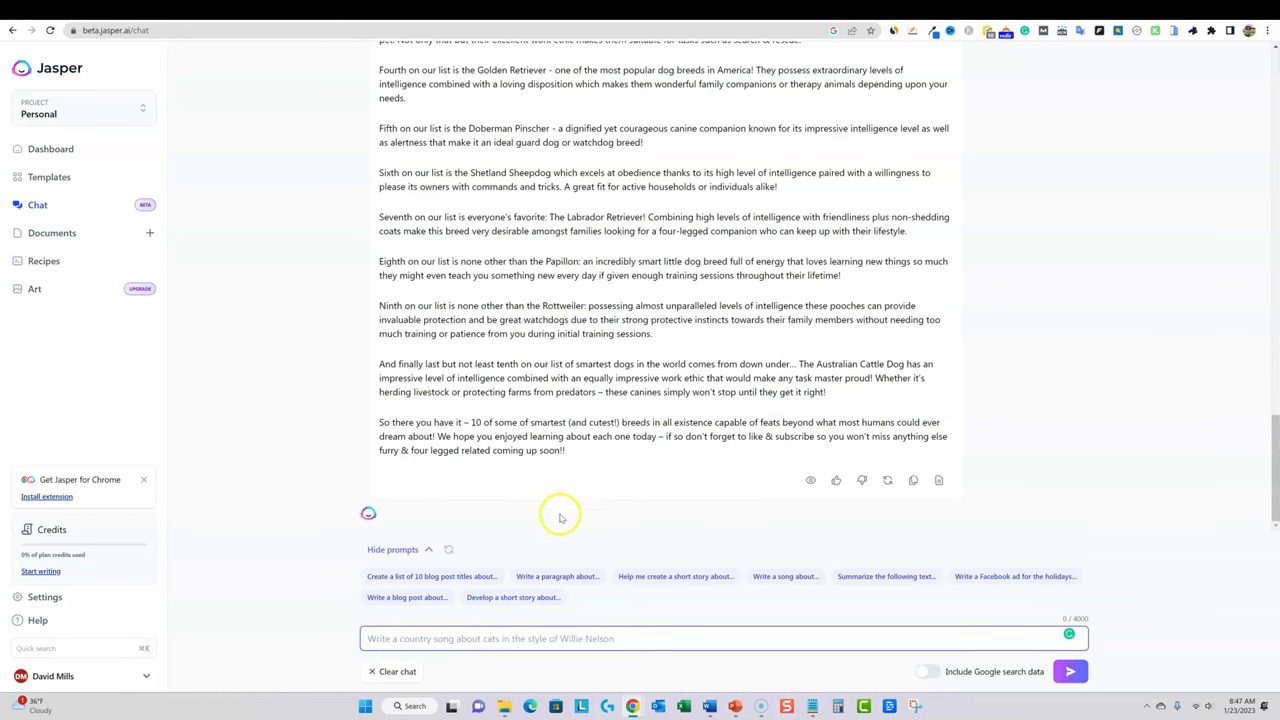
{"action": "scroll", "coordinate": [571, 503], "scroll_direction": "up", "scroll_amount": 5}
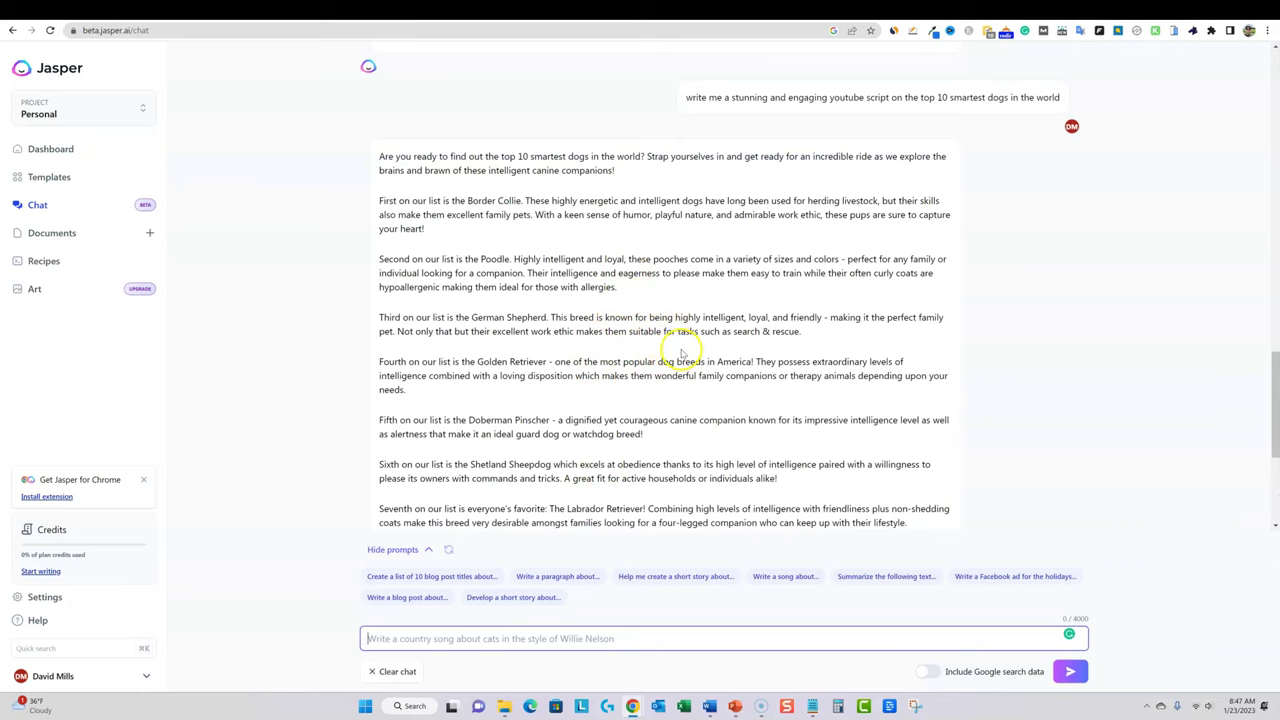
{"action": "scroll", "coordinate": [680, 350], "scroll_direction": "down", "scroll_amount": 1}
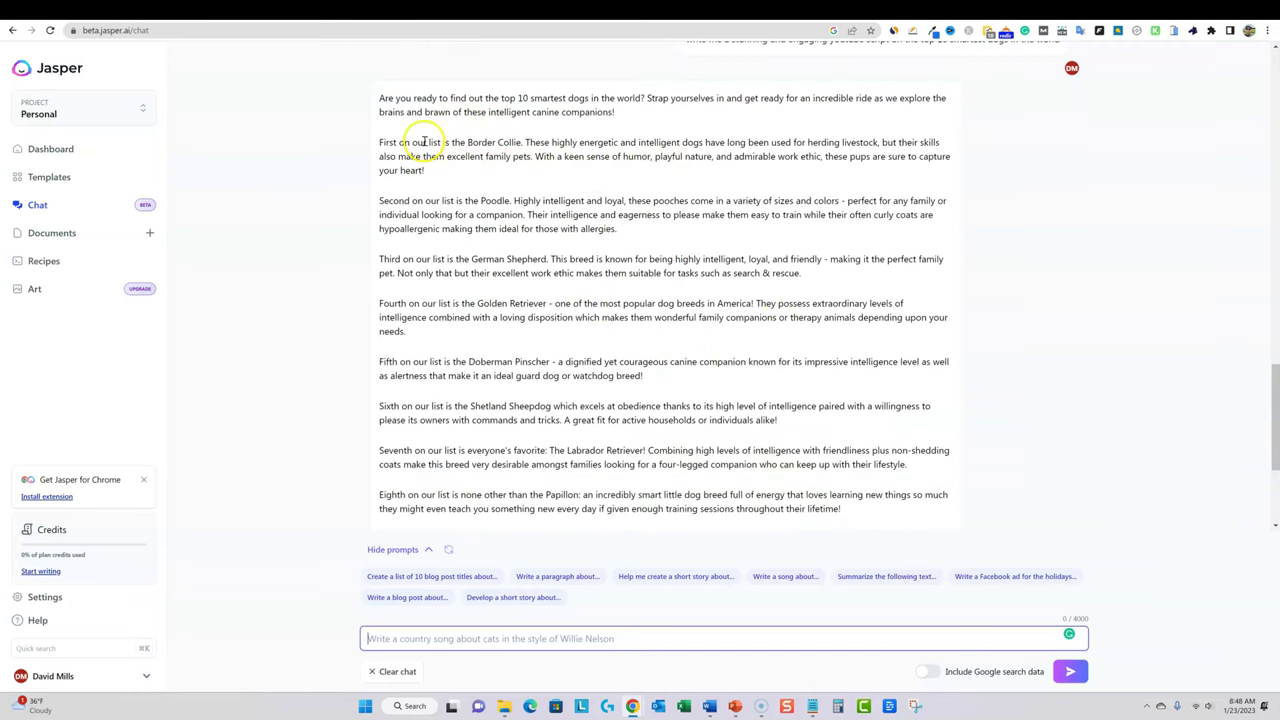
{"action": "left_click_drag", "start_coordinate": [462, 142], "coordinate": [528, 143]}
{"action": "scroll", "coordinate": [594, 206], "scroll_direction": "up", "scroll_amount": 4}
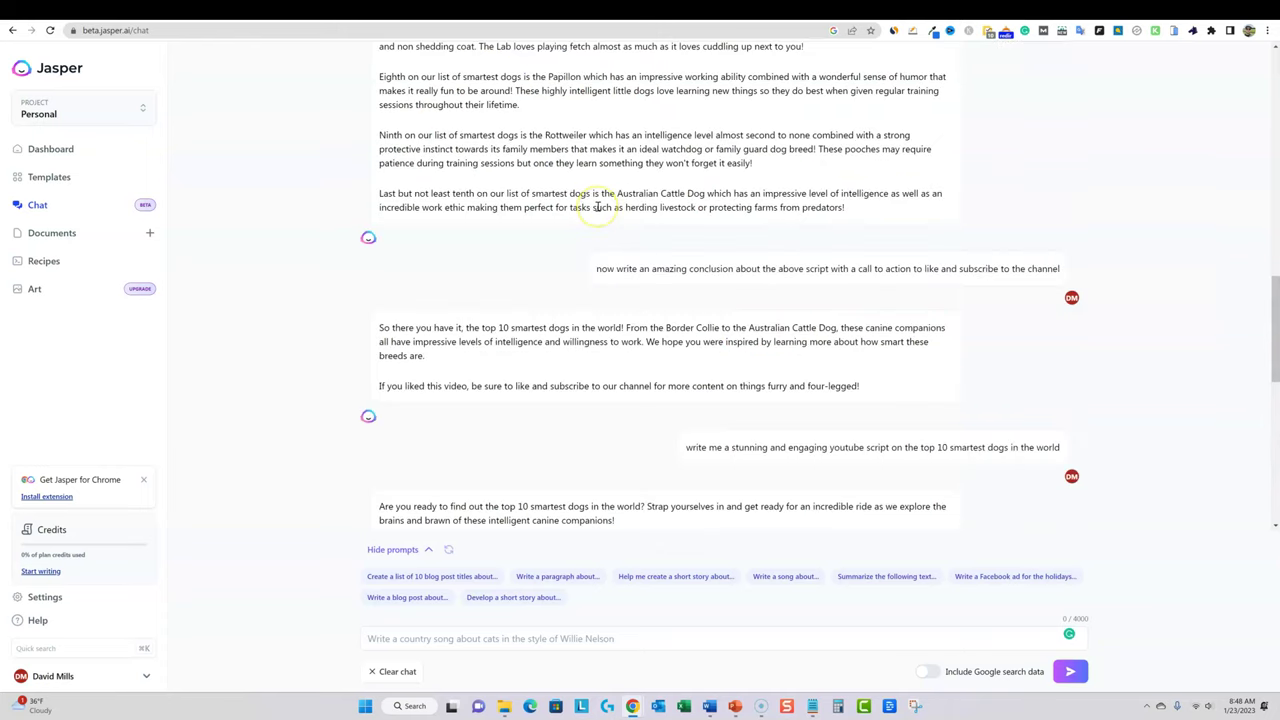
{"action": "scroll", "coordinate": [596, 206], "scroll_direction": "up", "scroll_amount": 1}
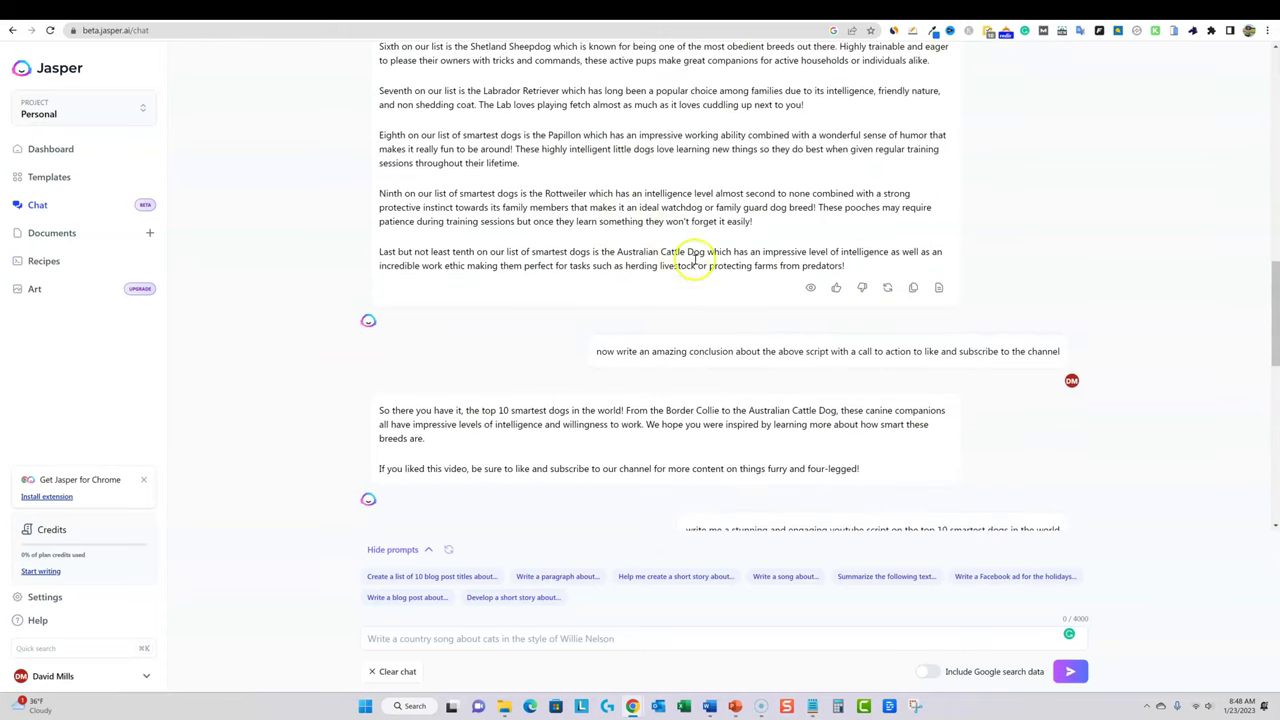
{"action": "scroll", "coordinate": [688, 244], "scroll_direction": "up", "scroll_amount": 5}
{"action": "left_click_drag", "start_coordinate": [457, 219], "coordinate": [601, 219]}
{"action": "scroll", "coordinate": [620, 350], "scroll_direction": "down", "scroll_amount": 1}
{"action": "left_click_drag", "start_coordinate": [497, 219], "coordinate": [575, 233]}
{"action": "left_click_drag", "start_coordinate": [510, 310], "coordinate": [607, 310]}
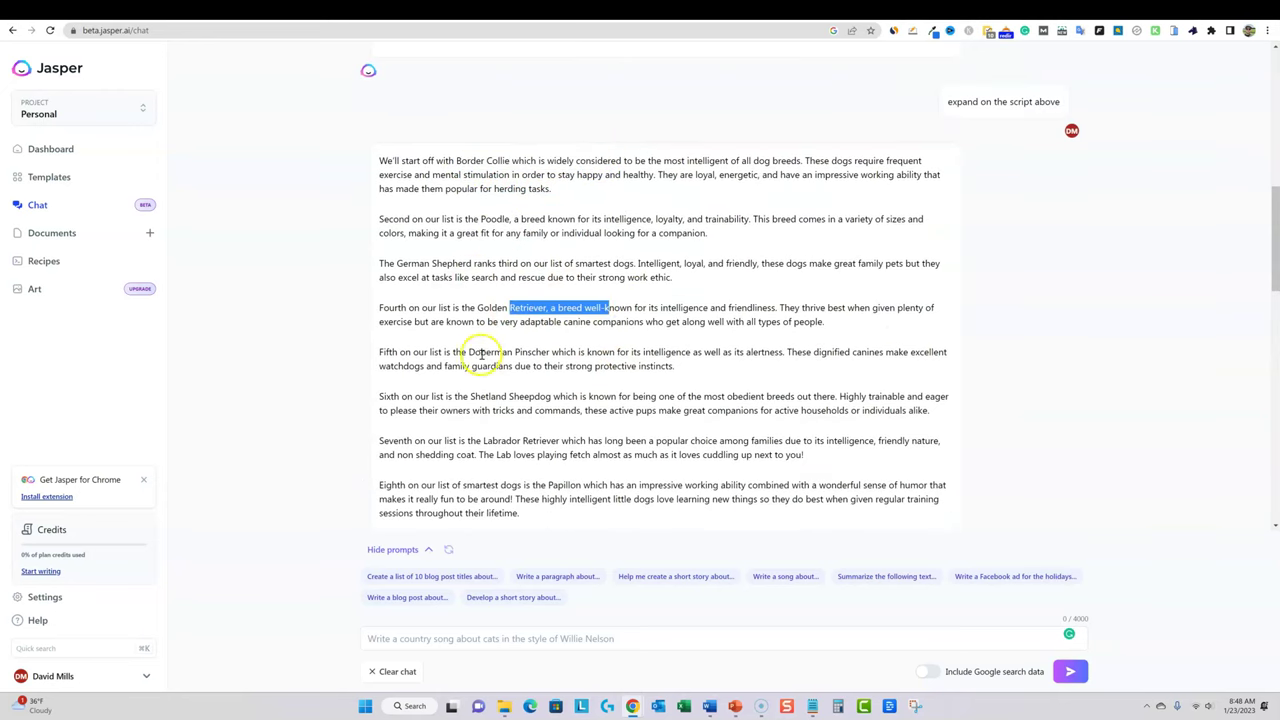
{"action": "left_click_drag", "start_coordinate": [507, 352], "coordinate": [610, 353]}
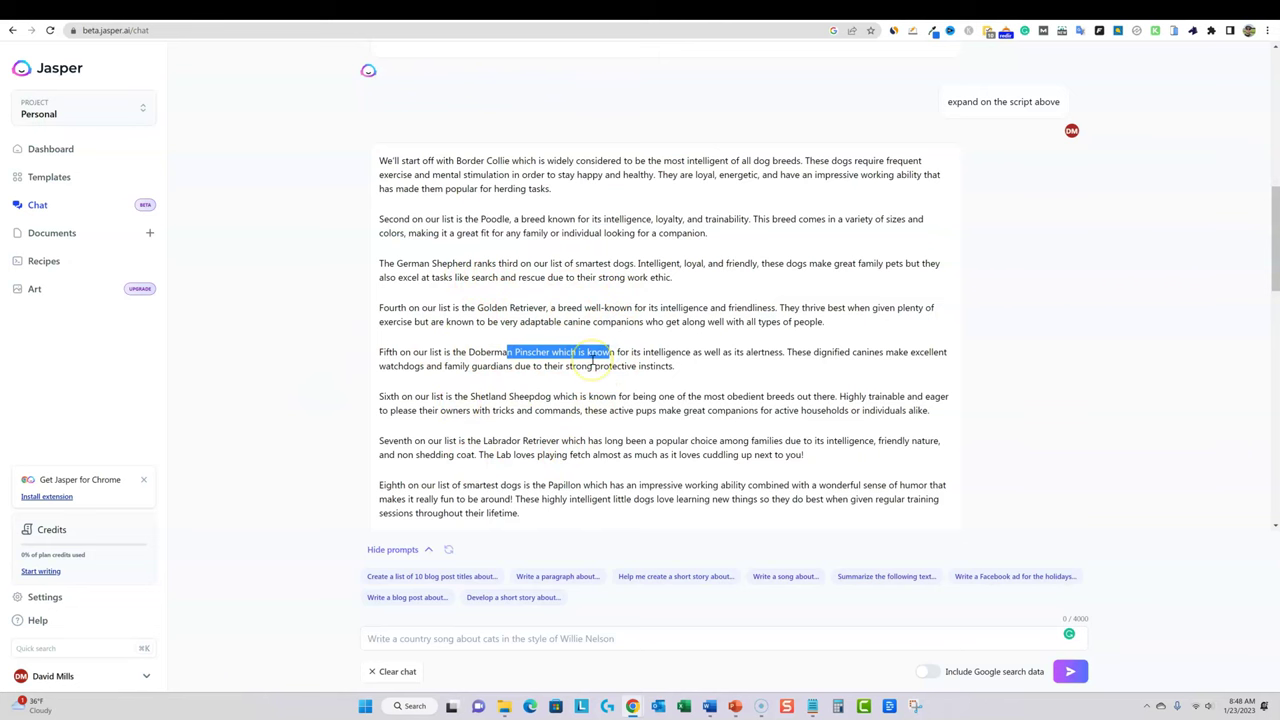
{"action": "scroll", "coordinate": [593, 358], "scroll_direction": "down", "scroll_amount": 5}
{"action": "scroll", "coordinate": [593, 352], "scroll_direction": "up", "scroll_amount": 5}
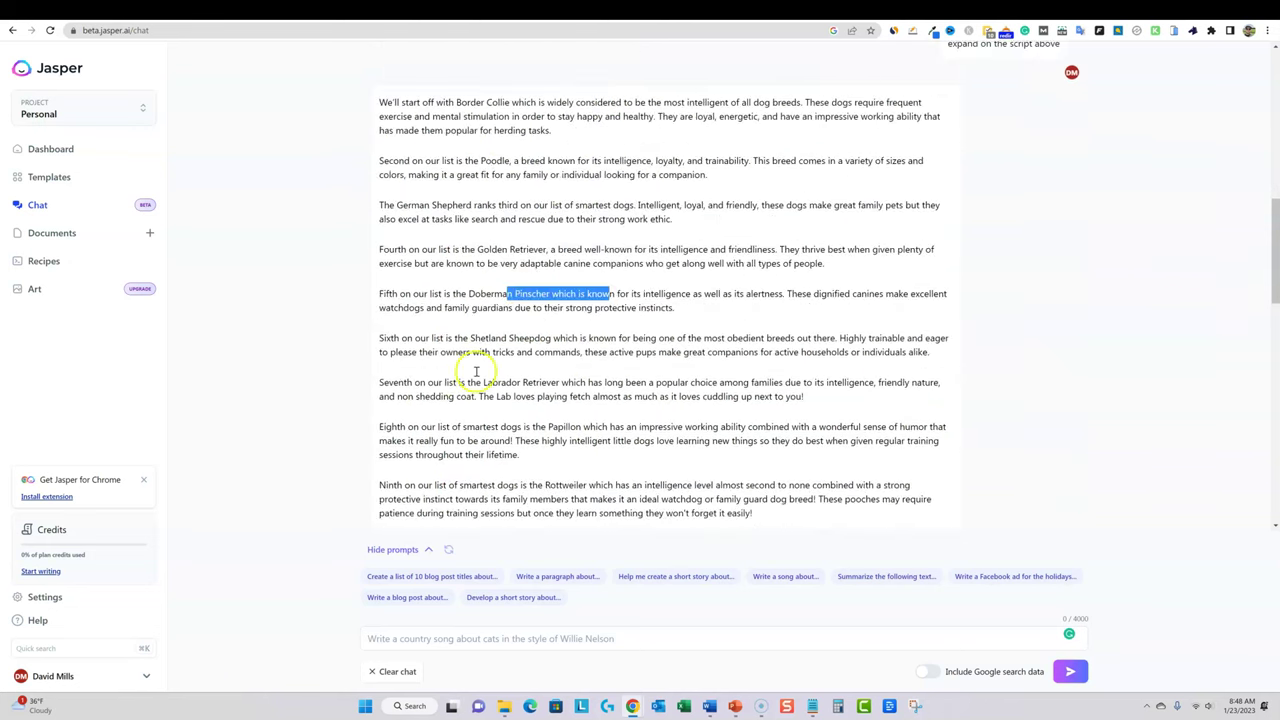
{"action": "left_click_drag", "start_coordinate": [484, 382], "coordinate": [606, 383]}
{"action": "scroll", "coordinate": [680, 430], "scroll_direction": "down", "scroll_amount": 4}
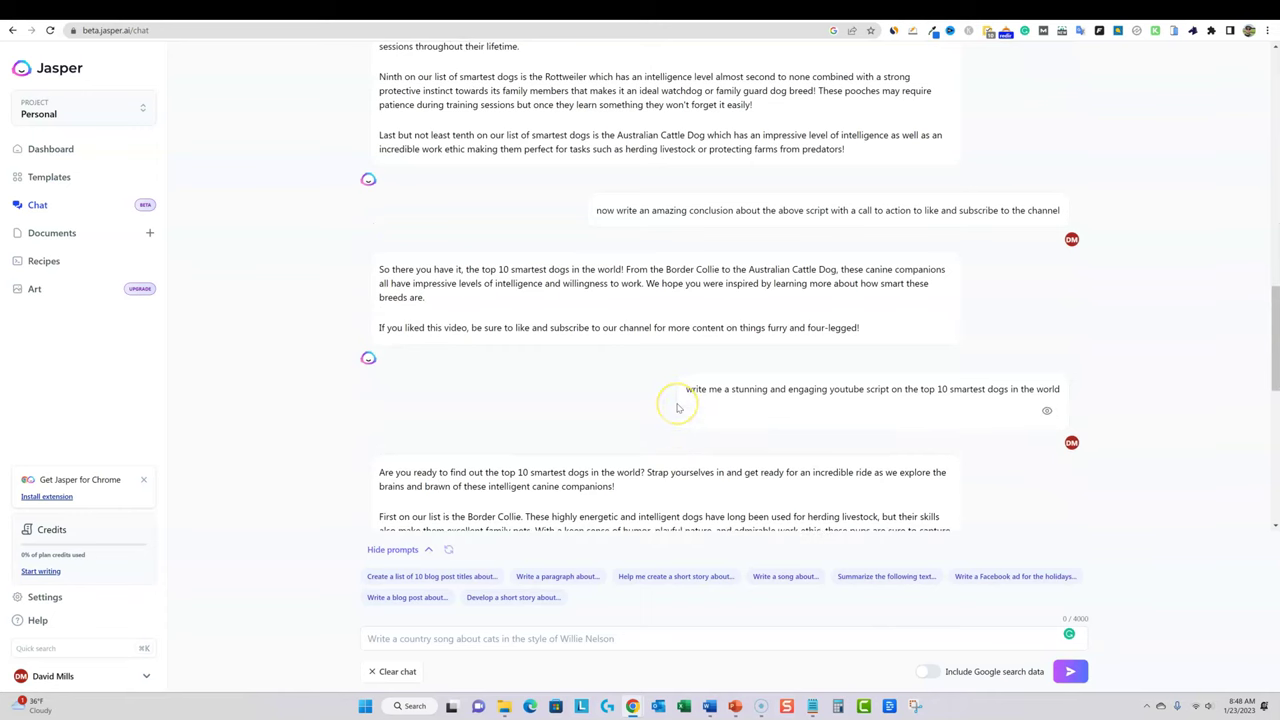
{"action": "scroll", "coordinate": [680, 390], "scroll_direction": "down", "scroll_amount": 1}
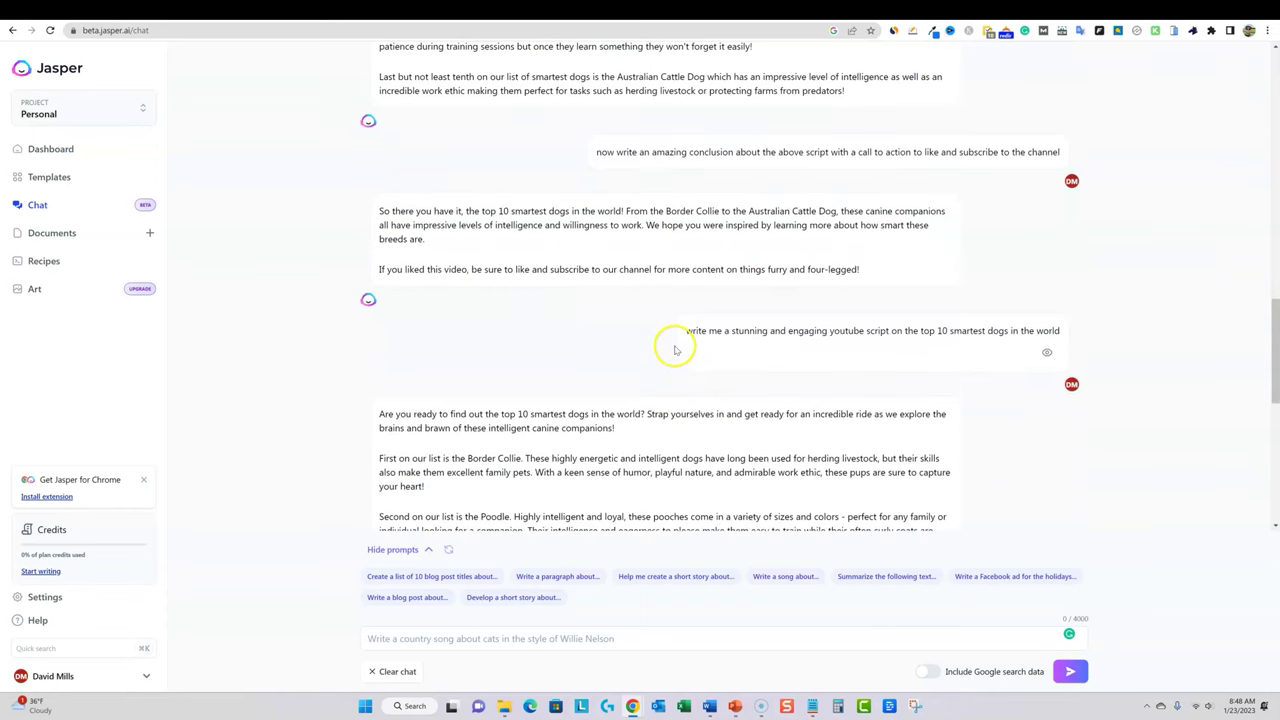
{"action": "scroll", "coordinate": [620, 334], "scroll_direction": "down", "scroll_amount": 1}
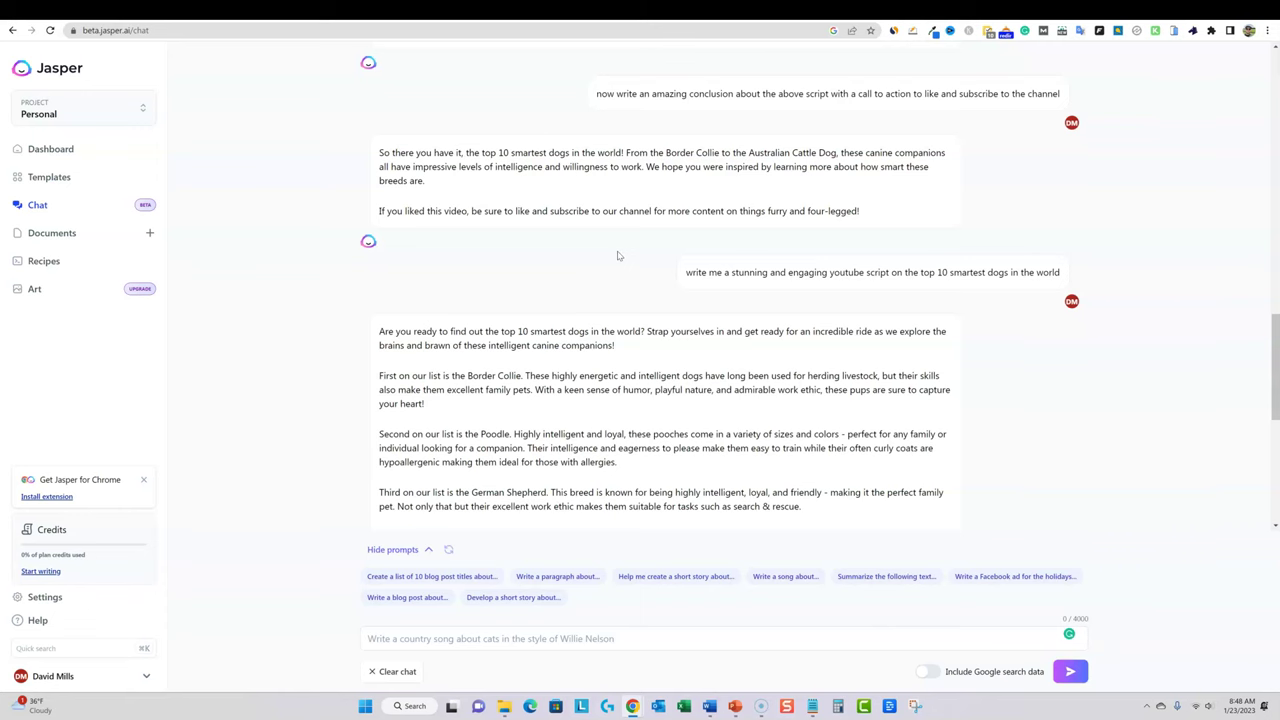
{"action": "scroll", "coordinate": [560, 200], "scroll_direction": "up", "scroll_amount": 3}
{"action": "scroll", "coordinate": [640, 400], "scroll_direction": "down", "scroll_amount": 2}
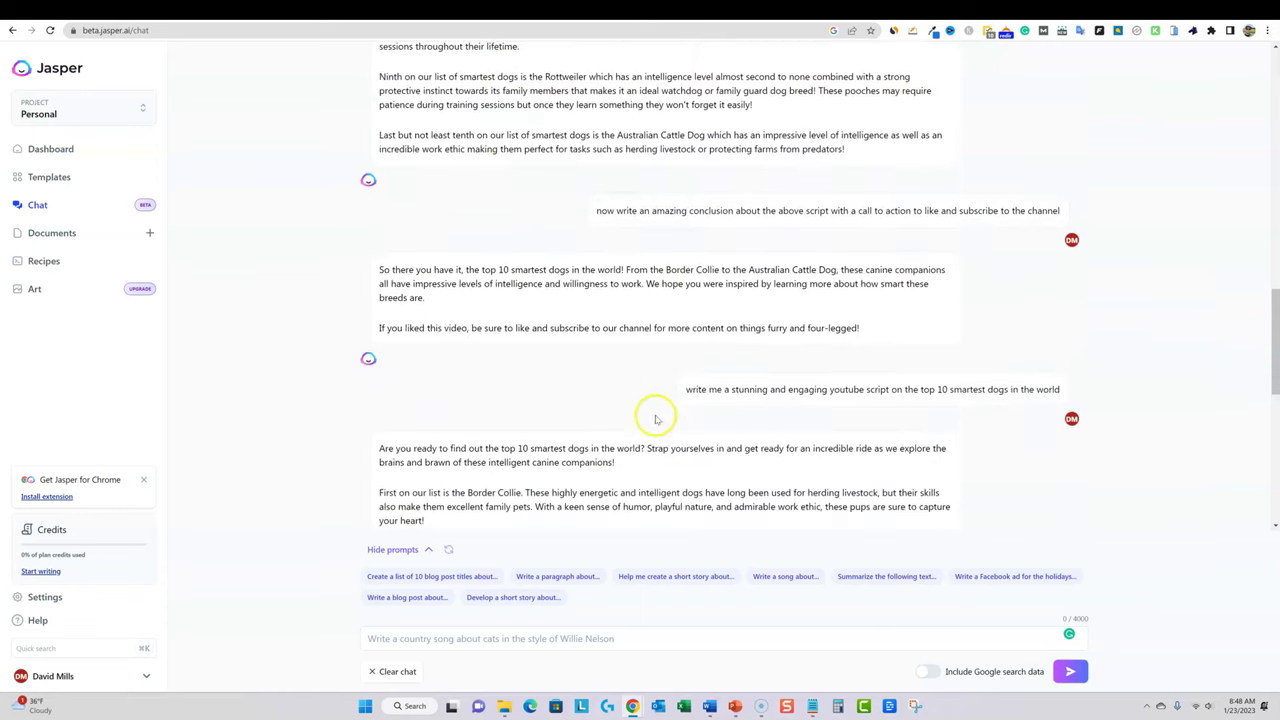
{"action": "mouse_move", "coordinate": [666, 343]}
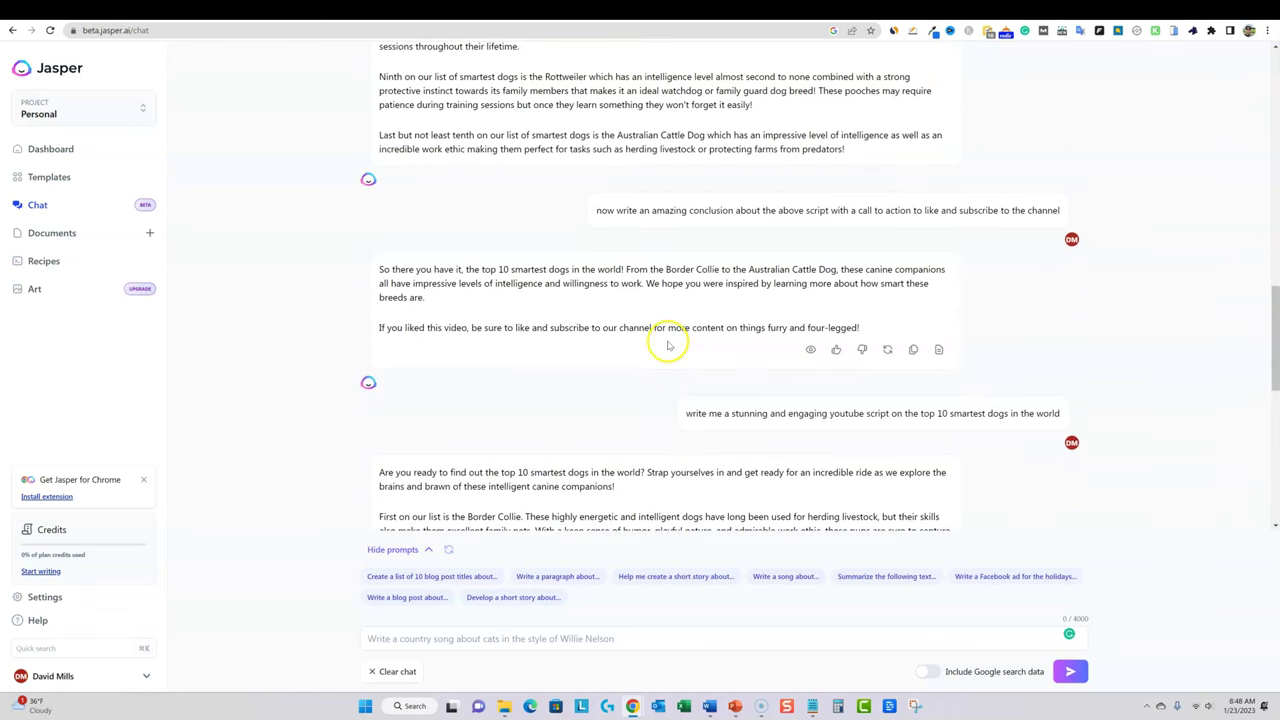
{"action": "scroll", "coordinate": [684, 263], "scroll_direction": "down", "scroll_amount": 1}
{"action": "scroll", "coordinate": [684, 263], "scroll_direction": "down", "scroll_amount": 3}
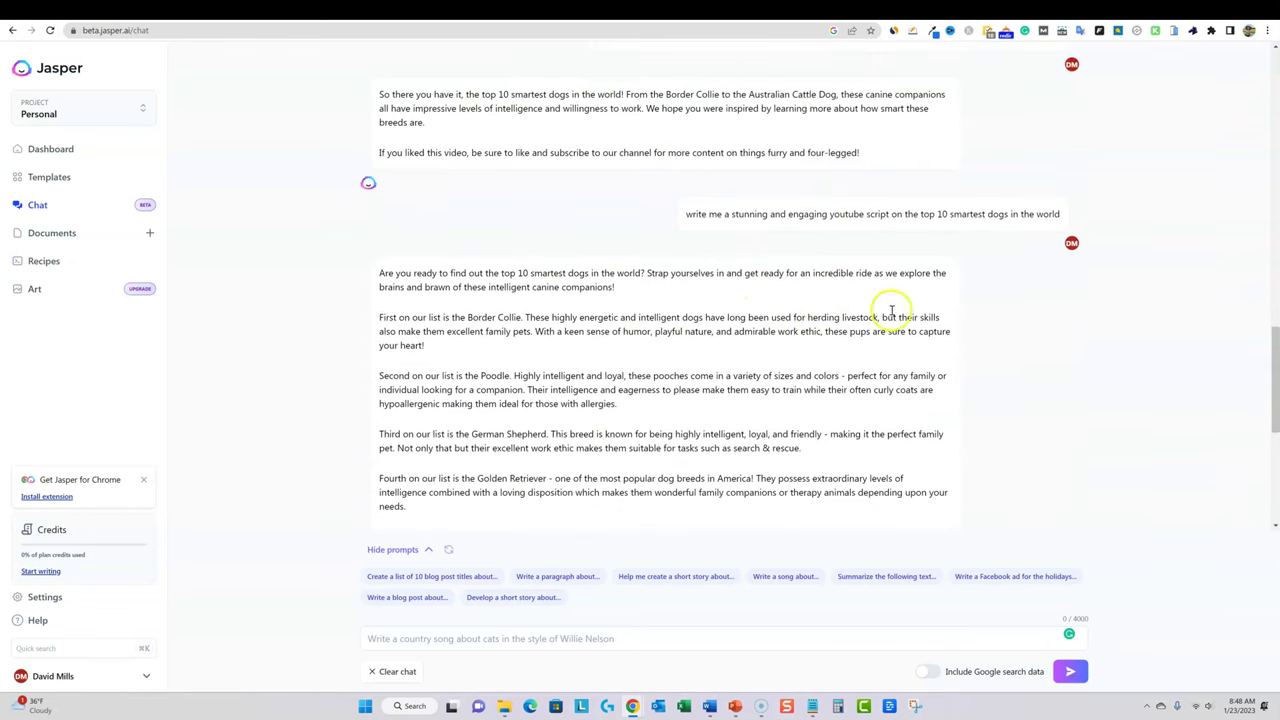
{"action": "scroll", "coordinate": [517, 183], "scroll_direction": "down", "scroll_amount": 2}
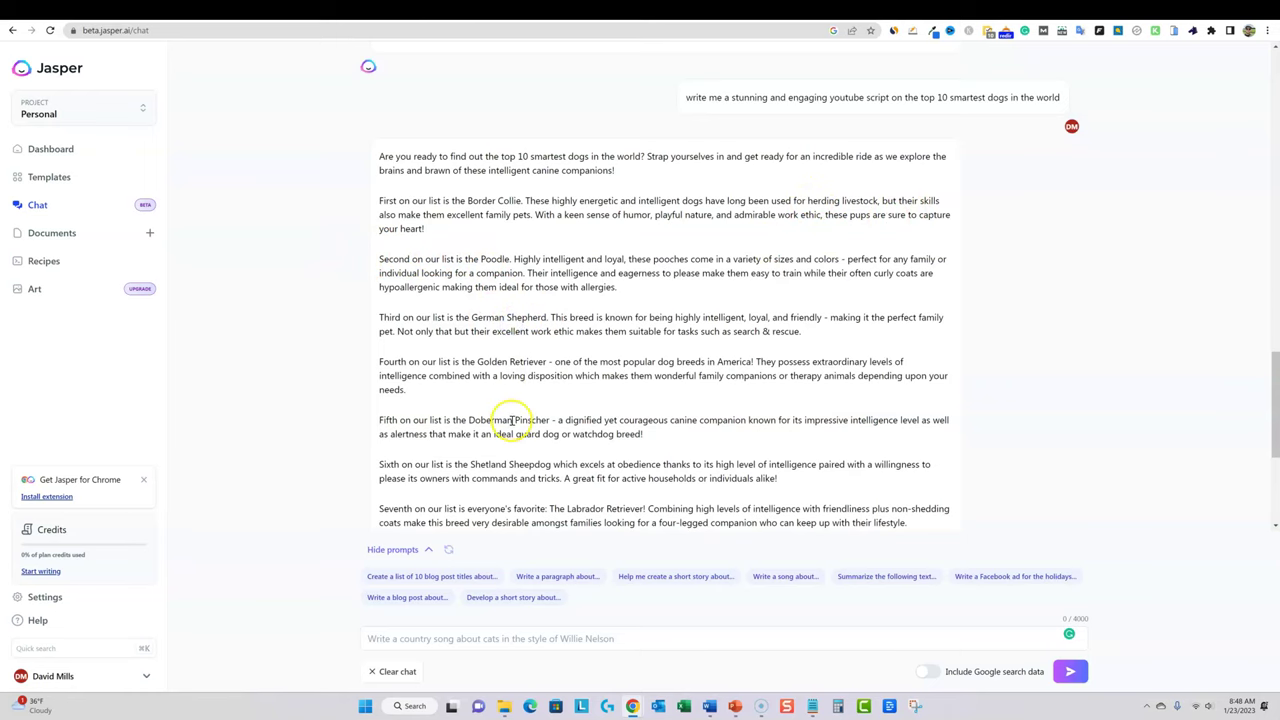
{"action": "scroll", "coordinate": [538, 427], "scroll_direction": "down", "scroll_amount": 1}
{"action": "left_click_drag", "start_coordinate": [506, 407], "coordinate": [486, 407]}
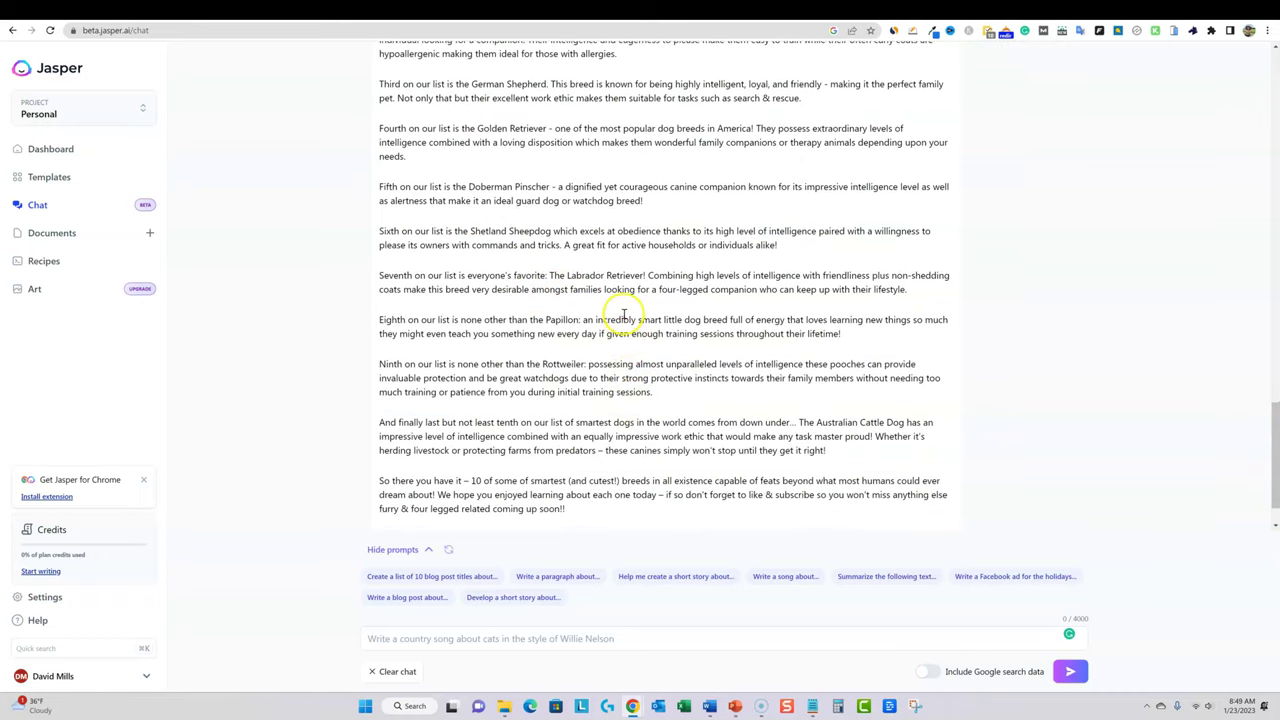
{"action": "left_click_drag", "start_coordinate": [545, 320], "coordinate": [587, 323]}
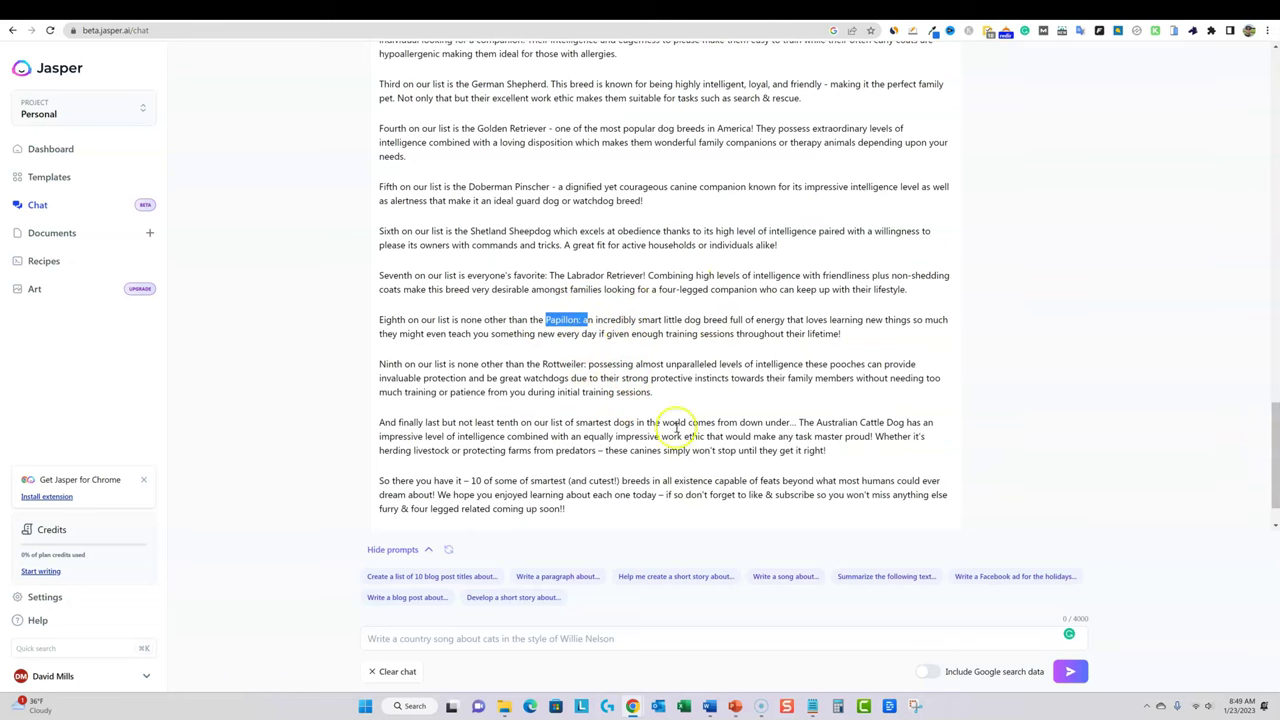
Give the new ten-smartest-dogs script reply a thumbs-up as a good message
{"action": "scroll", "coordinate": [565, 433], "scroll_direction": "down", "scroll_amount": 1}
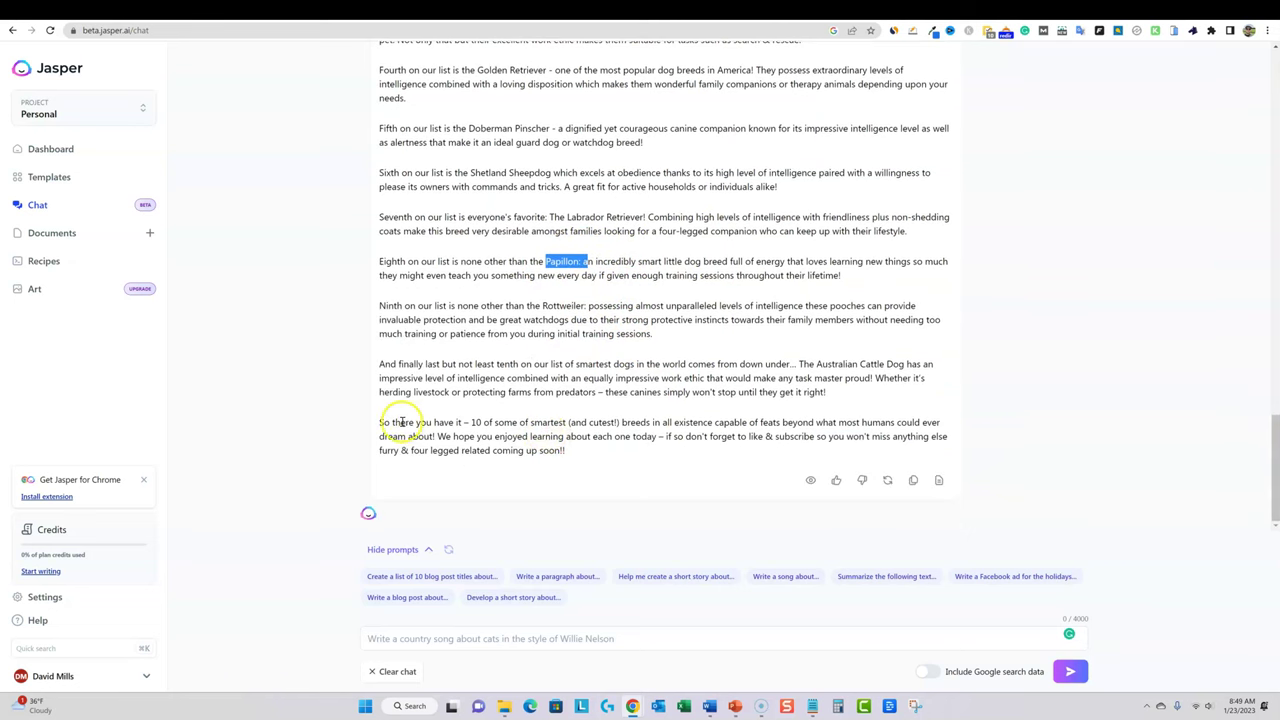
{"action": "left_click_drag", "start_coordinate": [400, 422], "coordinate": [617, 449]}
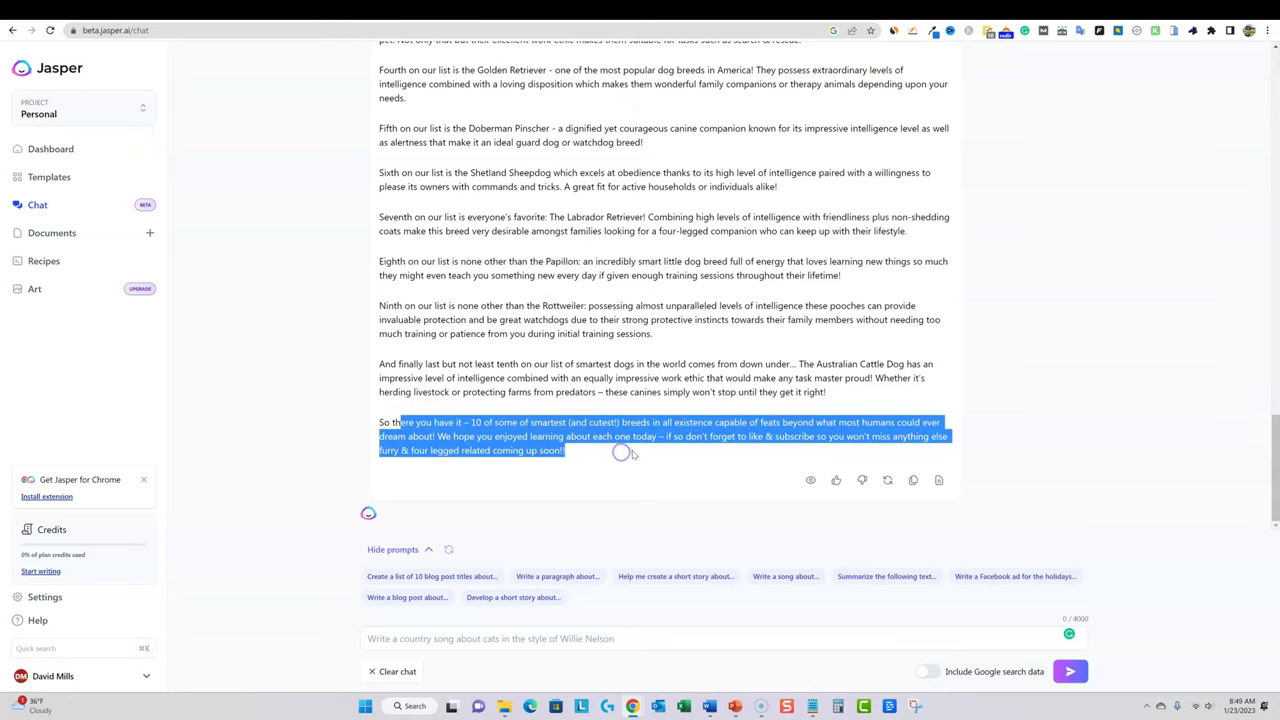
{"action": "left_click", "coordinate": [572, 408]}
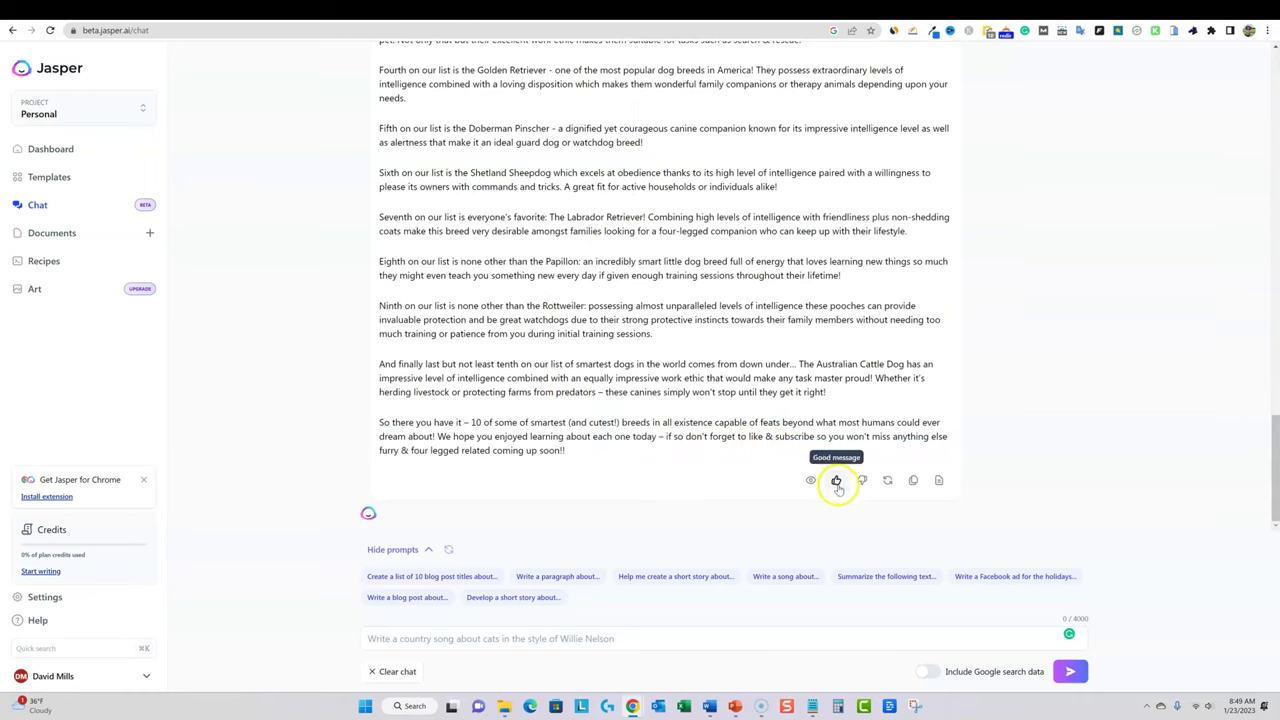
{"action": "left_click", "coordinate": [836, 480]}
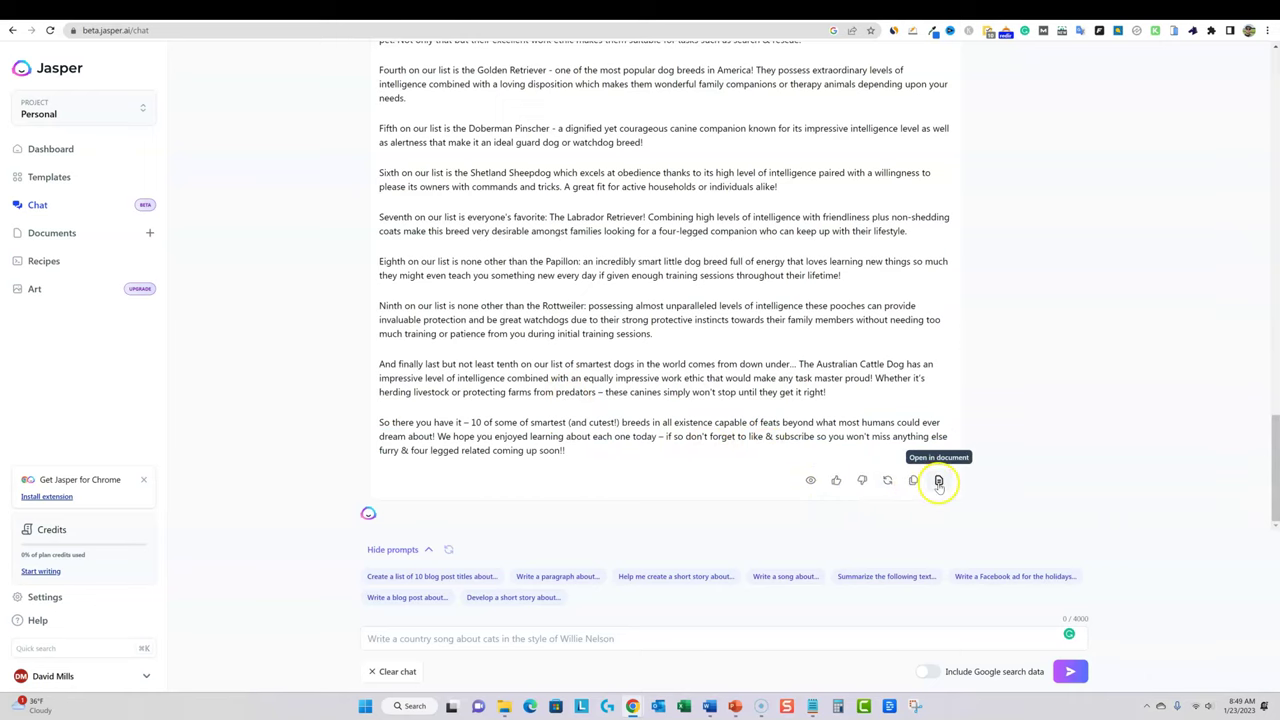
{"action": "left_click", "coordinate": [913, 482]}
Look back over the earlier conclusion prompt and its reply higher in the chat
{"action": "scroll", "coordinate": [714, 416], "scroll_direction": "up", "scroll_amount": 5}
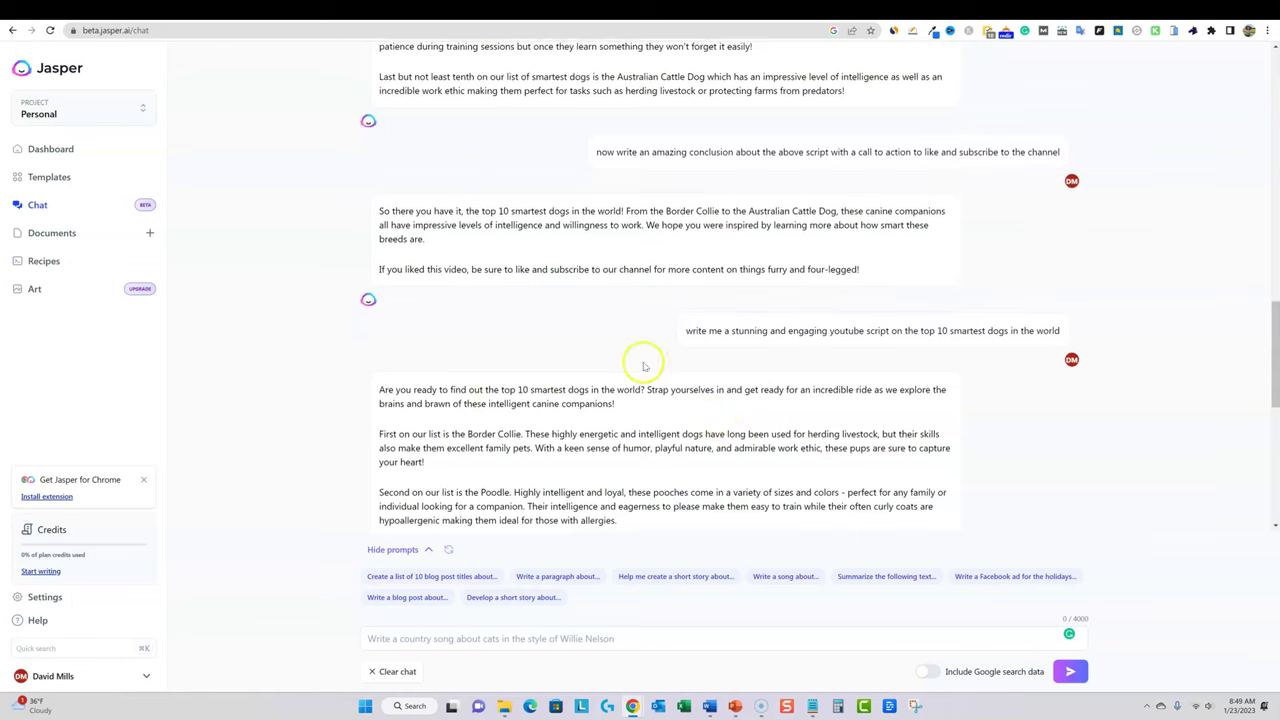
{"action": "scroll", "coordinate": [654, 440], "scroll_direction": "up", "scroll_amount": 1}
{"action": "scroll", "coordinate": [654, 440], "scroll_direction": "up", "scroll_amount": 2}
{"action": "scroll", "coordinate": [600, 403], "scroll_direction": "down", "scroll_amount": 1}
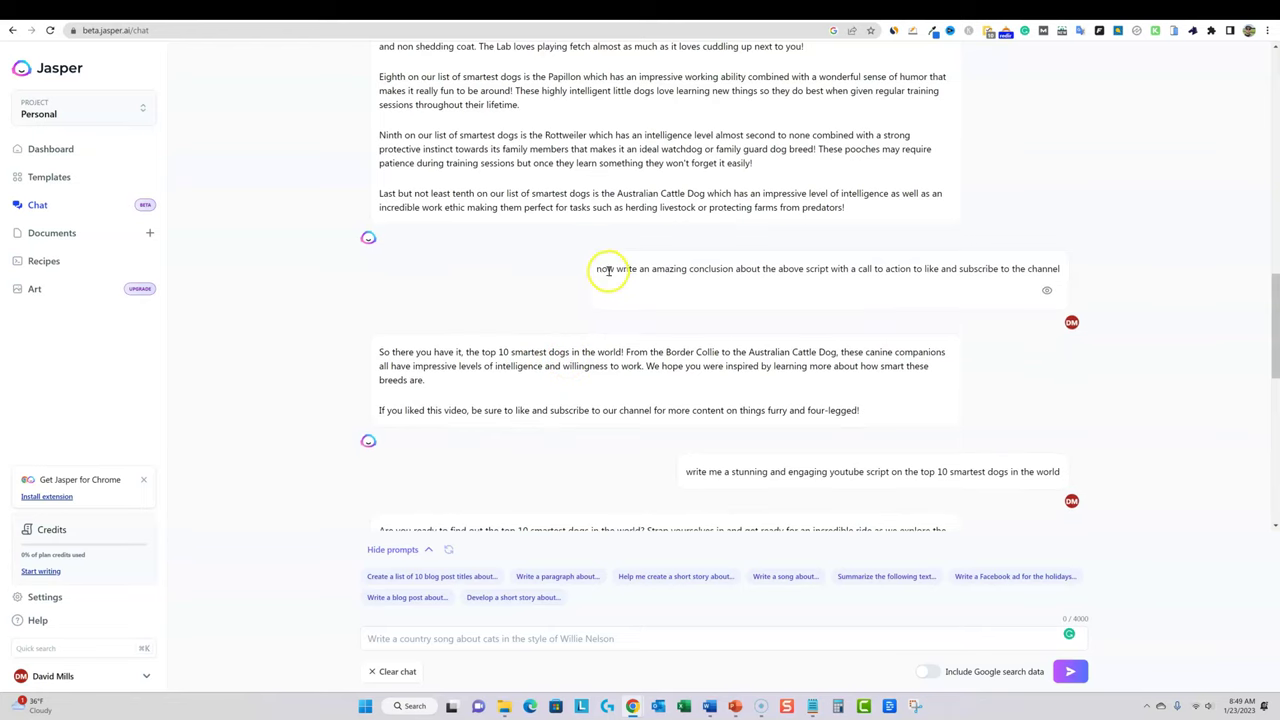
{"action": "left_click_drag", "start_coordinate": [650, 269], "coordinate": [1066, 265]}
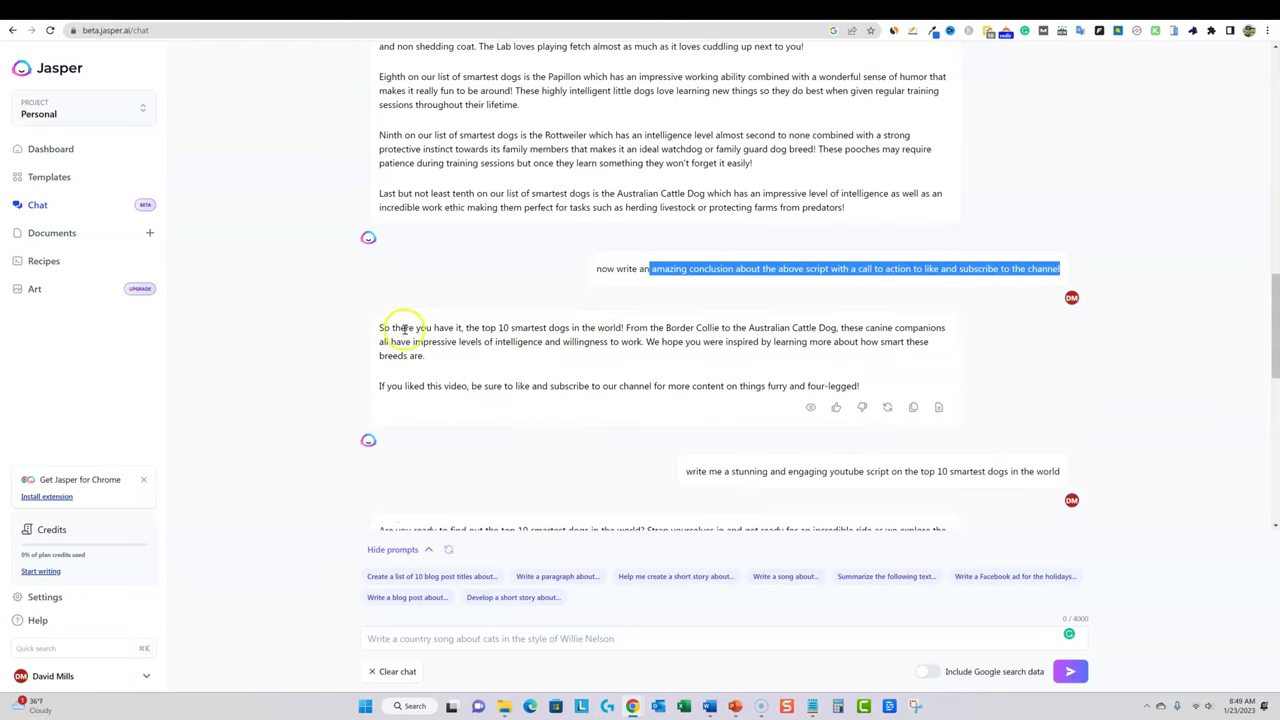
{"action": "left_click_drag", "start_coordinate": [379, 328], "coordinate": [927, 395]}
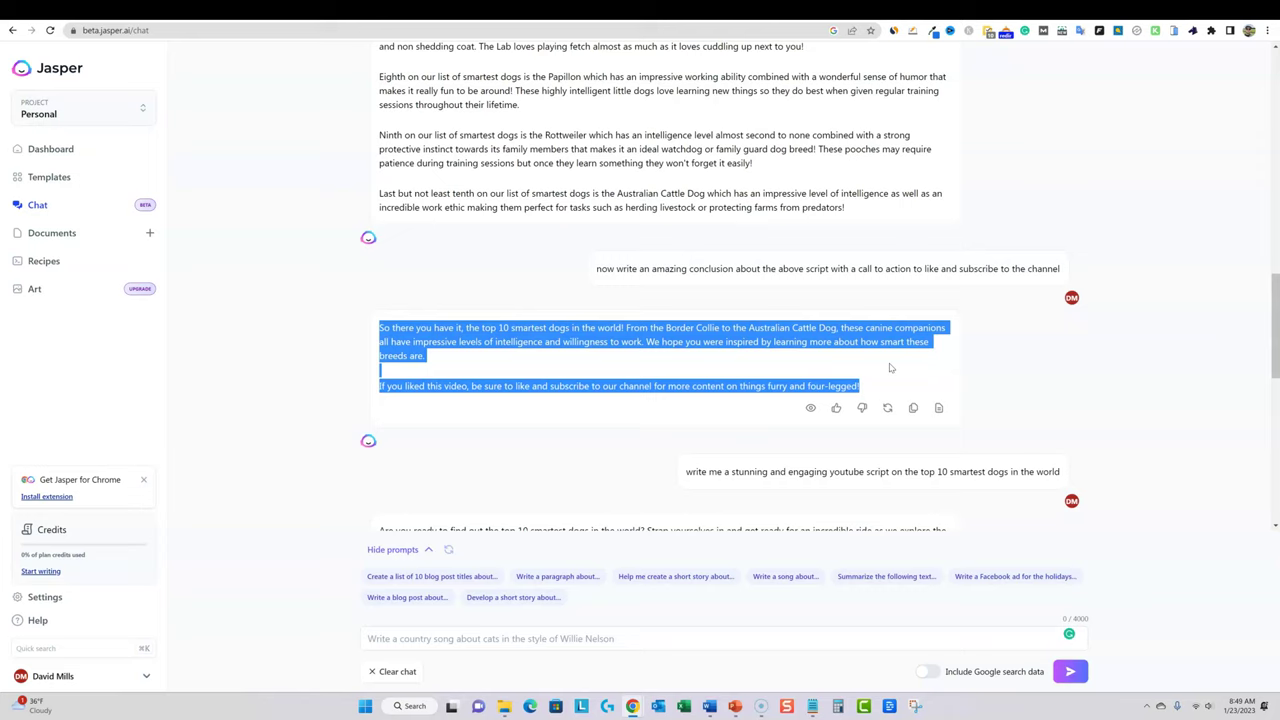
{"action": "left_click", "coordinate": [558, 385]}
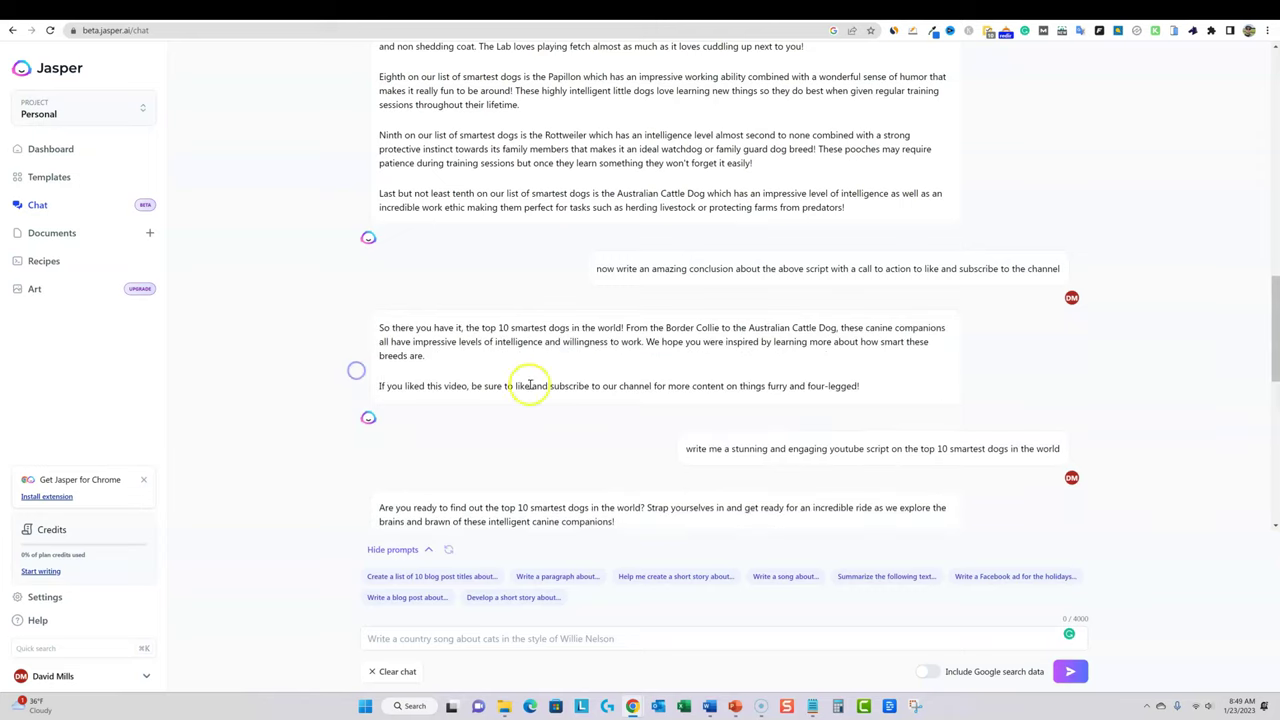
{"action": "mouse_move", "coordinate": [562, 398]}
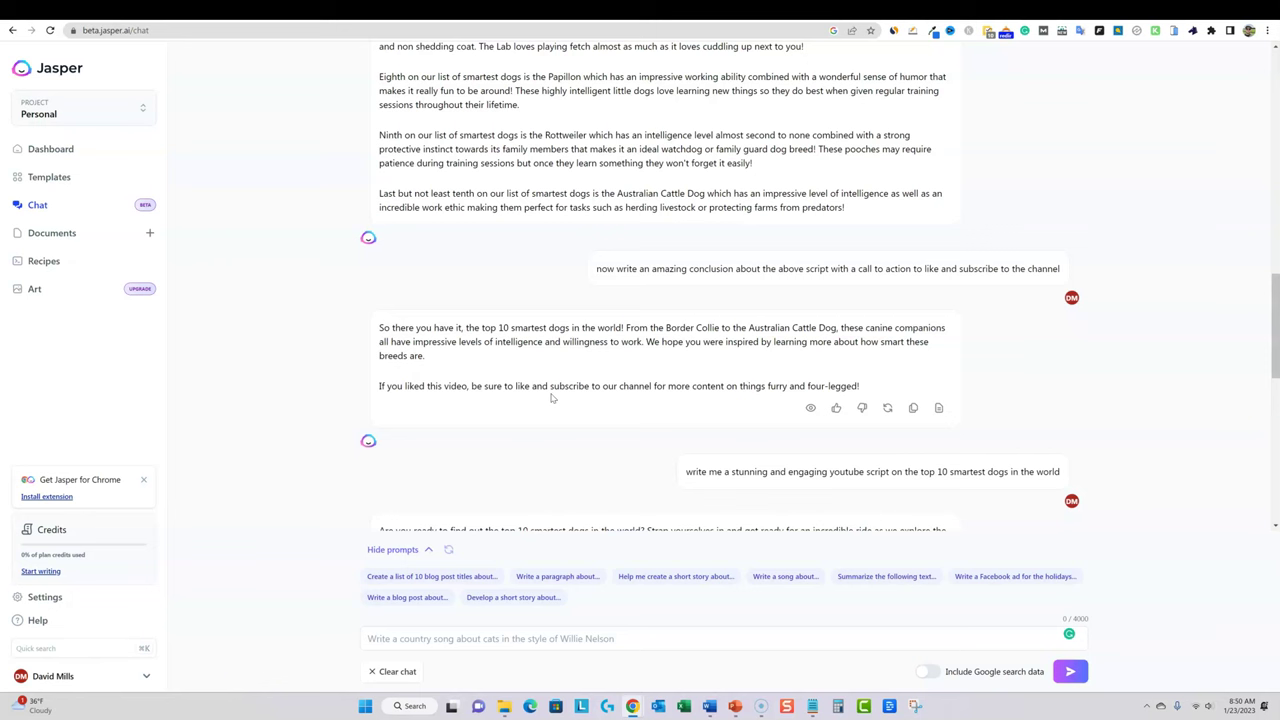
{"action": "left_click", "coordinate": [711, 383]}
Copy the full ten-dog script reply, including its sign-off, to the clipboard
{"action": "scroll", "coordinate": [677, 410], "scroll_direction": "down", "scroll_amount": 5}
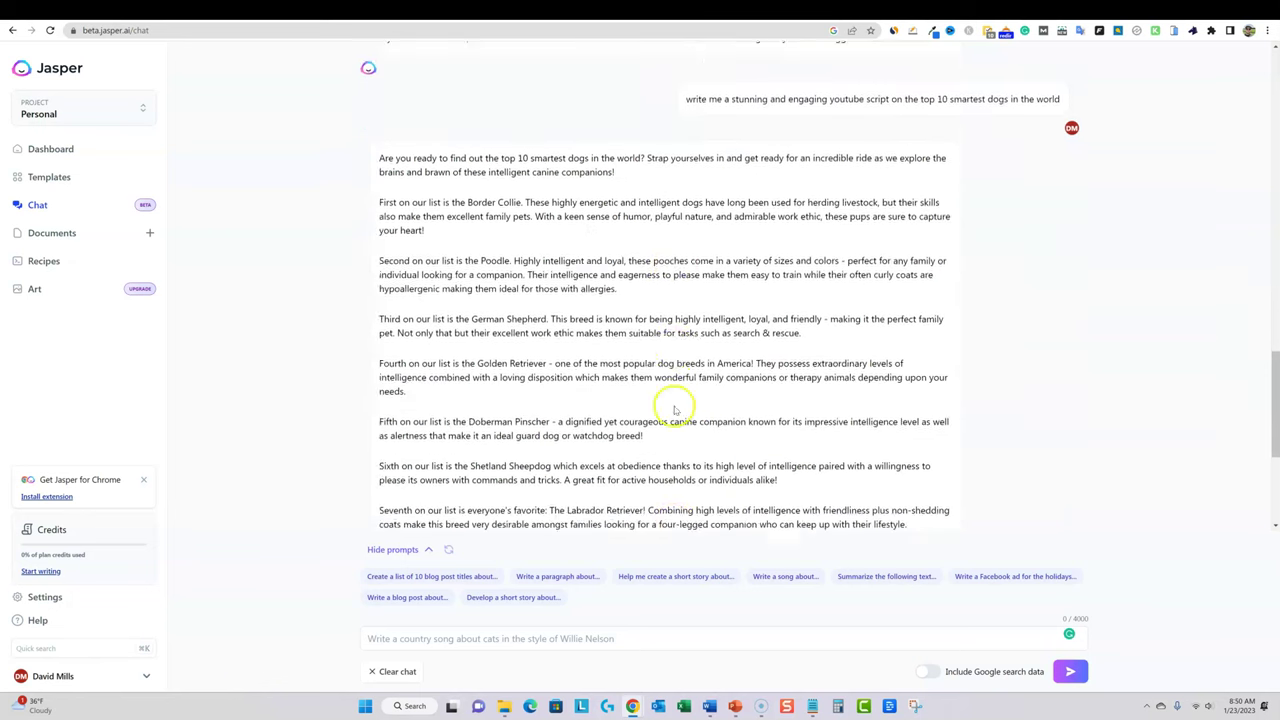
{"action": "scroll", "coordinate": [676, 410], "scroll_direction": "down", "scroll_amount": 3}
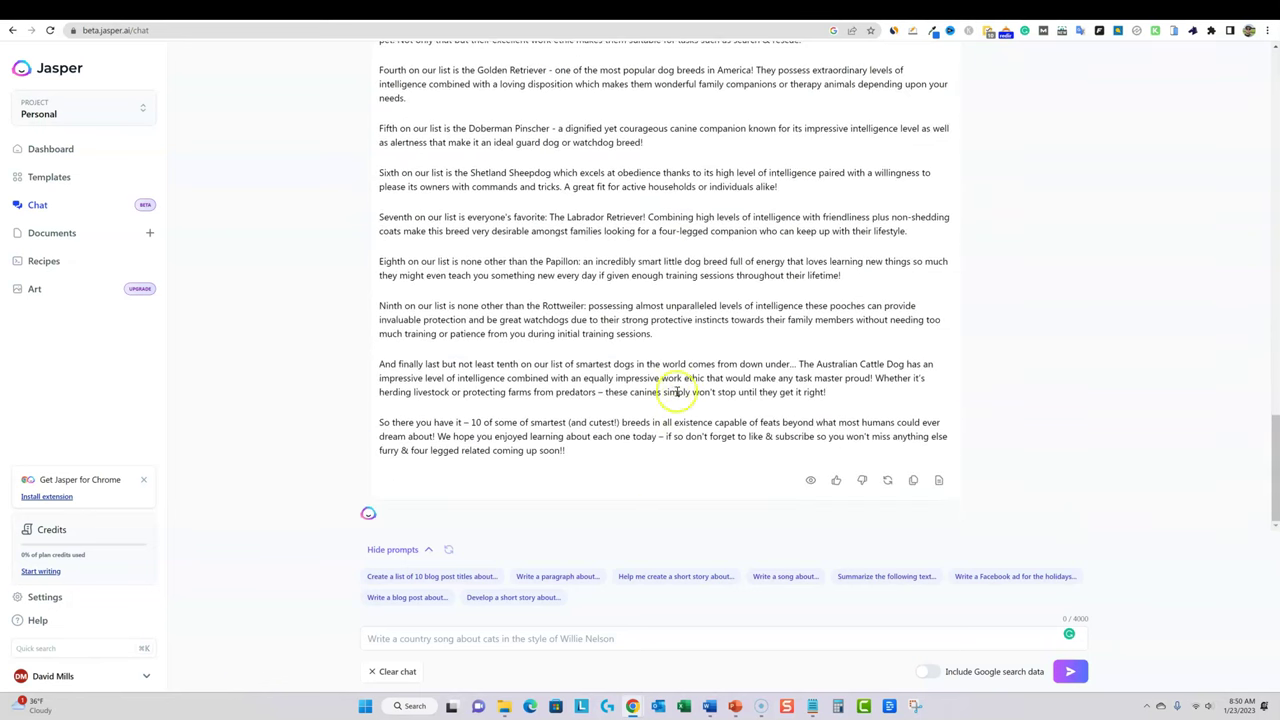
{"action": "left_click", "coordinate": [913, 481]}
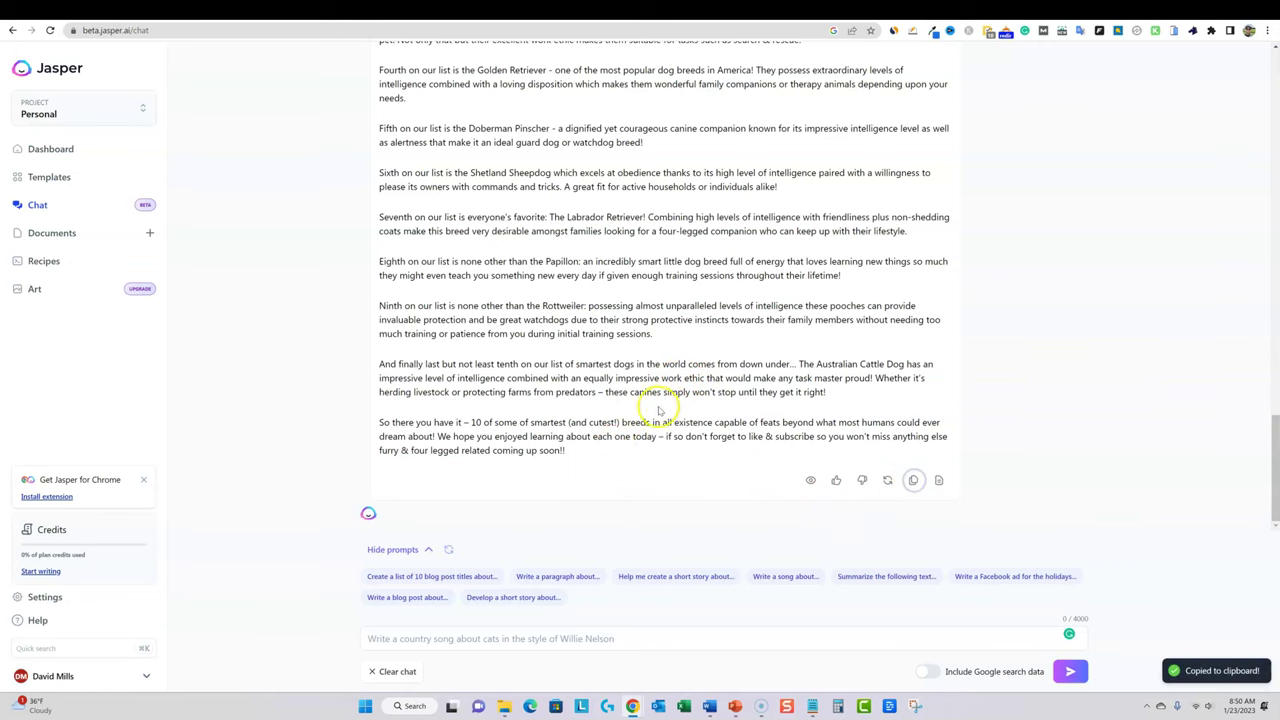
{"action": "scroll", "coordinate": [620, 386], "scroll_direction": "up", "scroll_amount": 5}
{"action": "scroll", "coordinate": [569, 357], "scroll_direction": "down", "scroll_amount": 2}
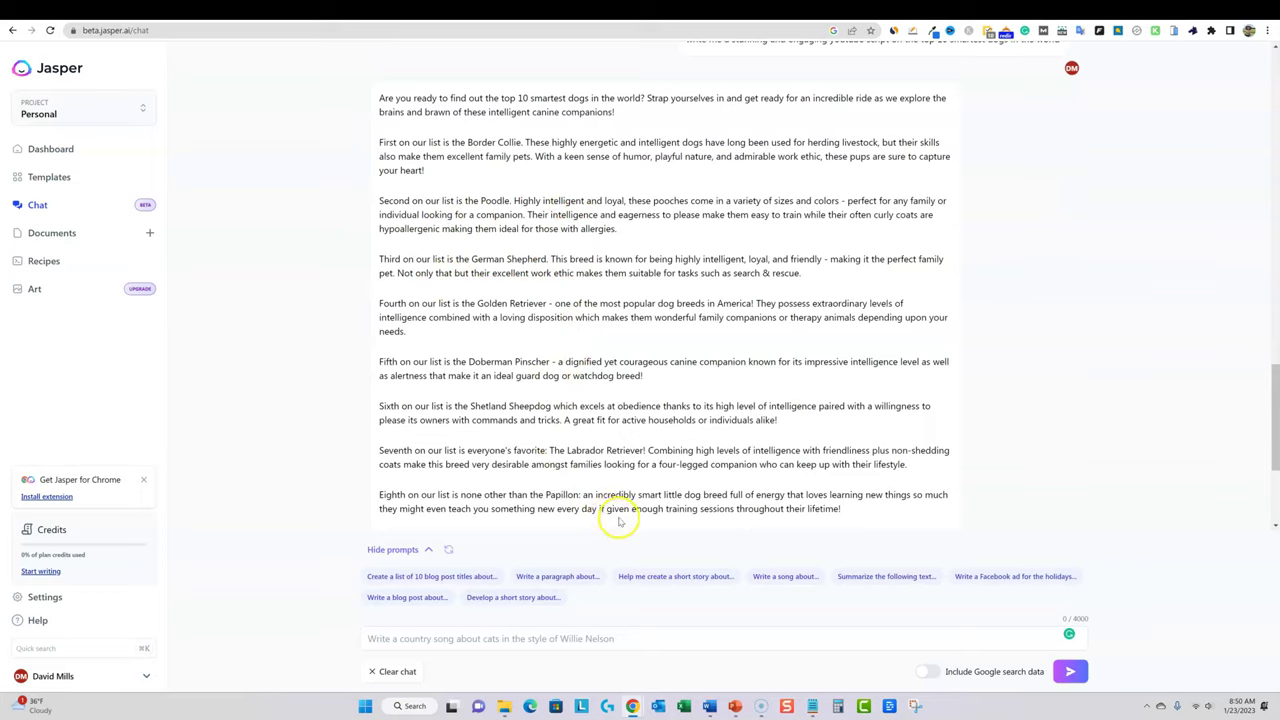
{"action": "scroll", "coordinate": [620, 512], "scroll_direction": "down", "scroll_amount": 3}
{"action": "scroll", "coordinate": [729, 480], "scroll_direction": "up", "scroll_amount": 3}
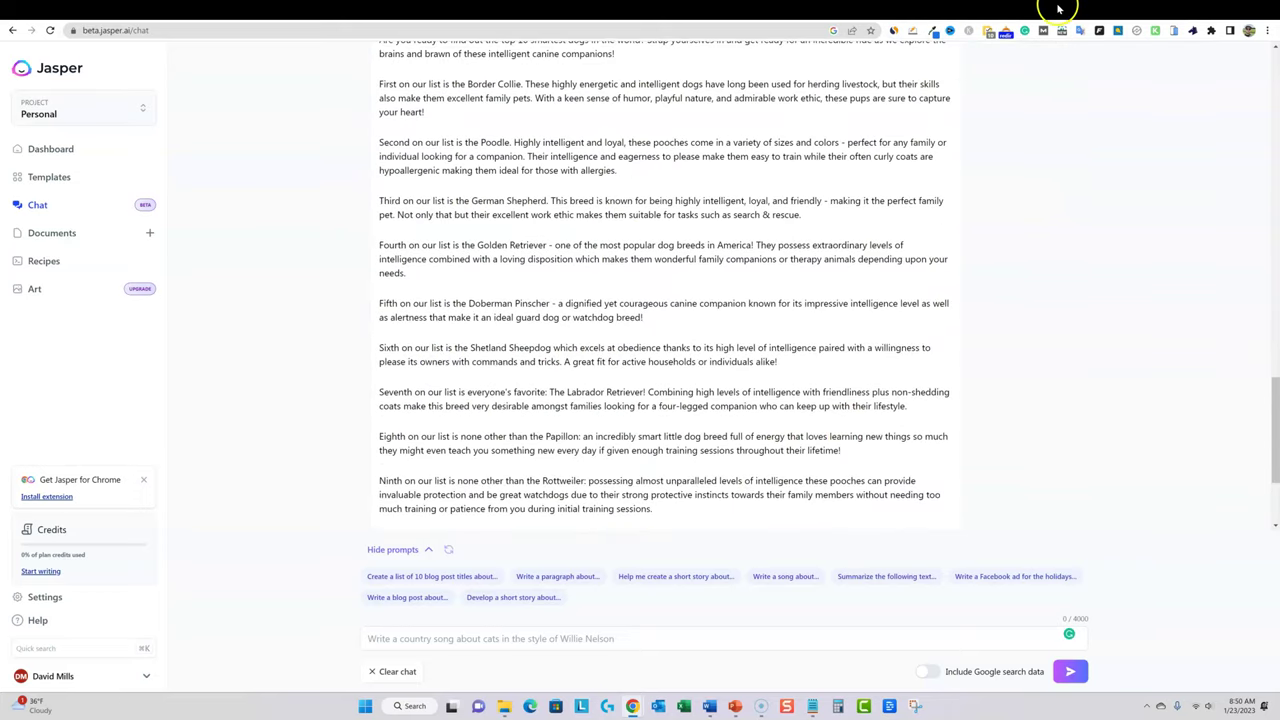
Switch to the Pictory tab at app.pictory.ai/textinput
{"action": "left_click", "coordinate": [1058, 8]}
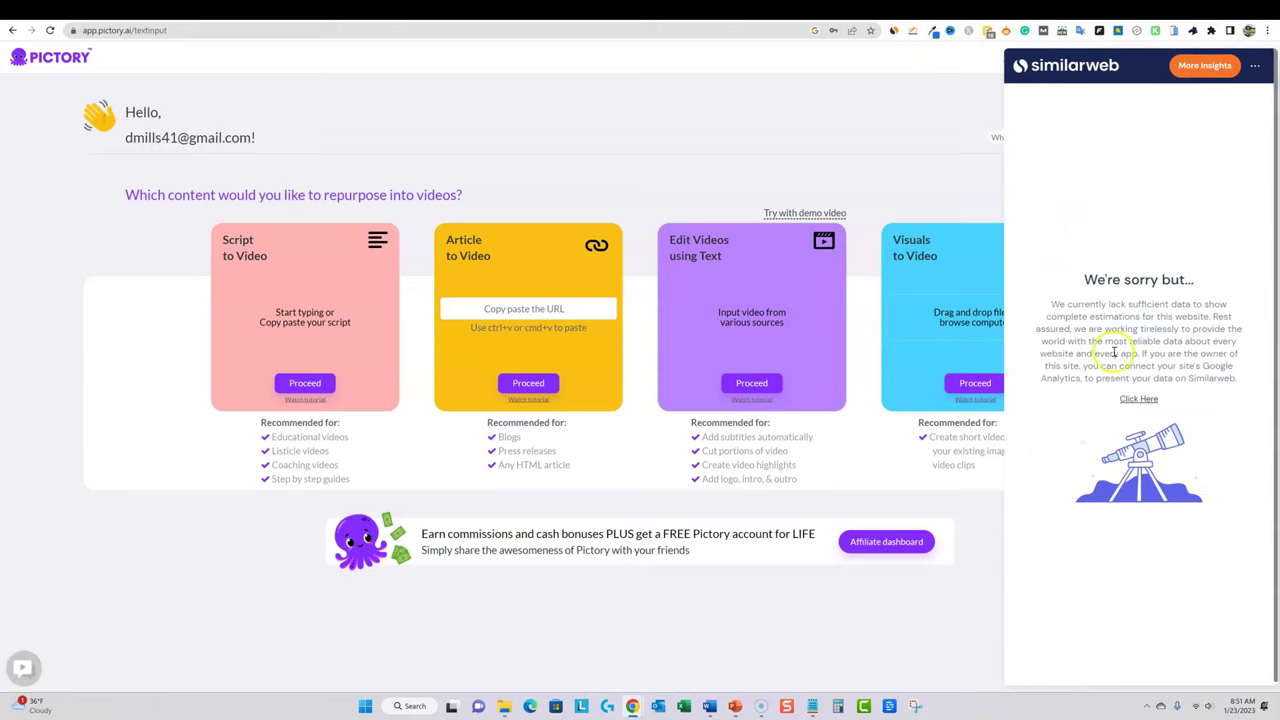
{"action": "left_click", "coordinate": [865, 107]}
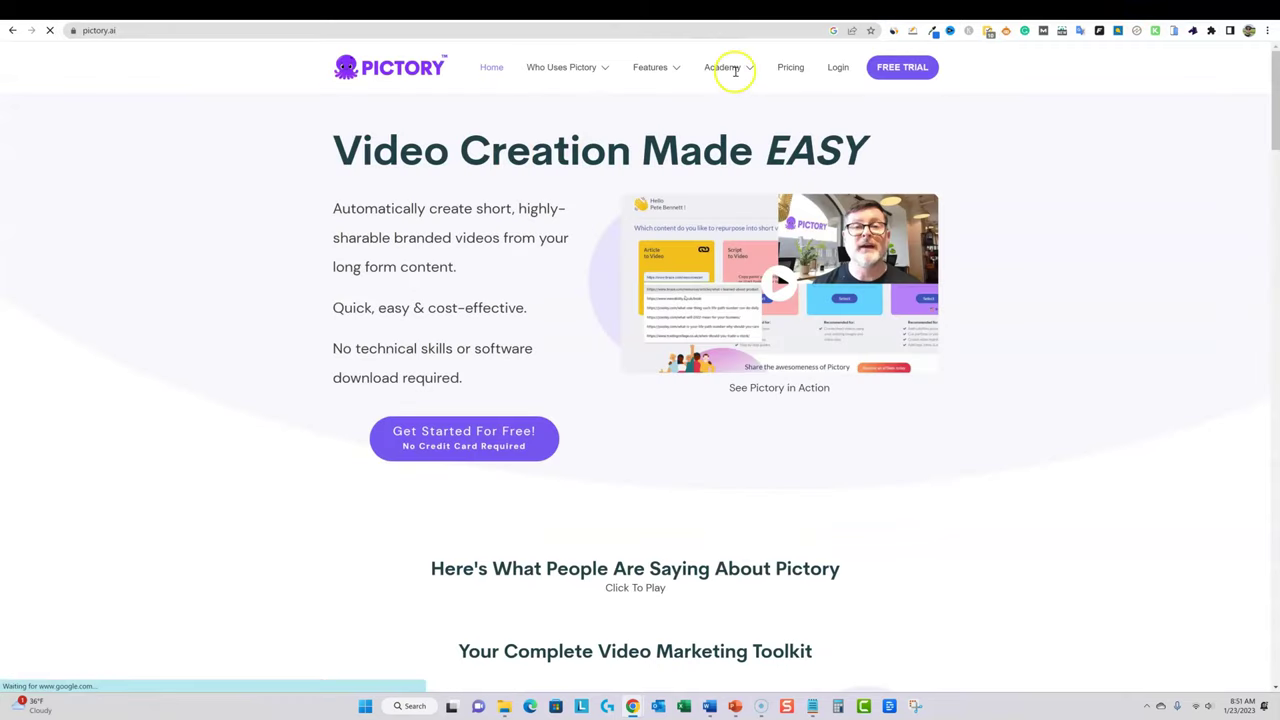
{"action": "scroll", "coordinate": [815, 520], "scroll_direction": "down", "scroll_amount": 2}
{"action": "scroll", "coordinate": [820, 545], "scroll_direction": "up", "scroll_amount": 2}
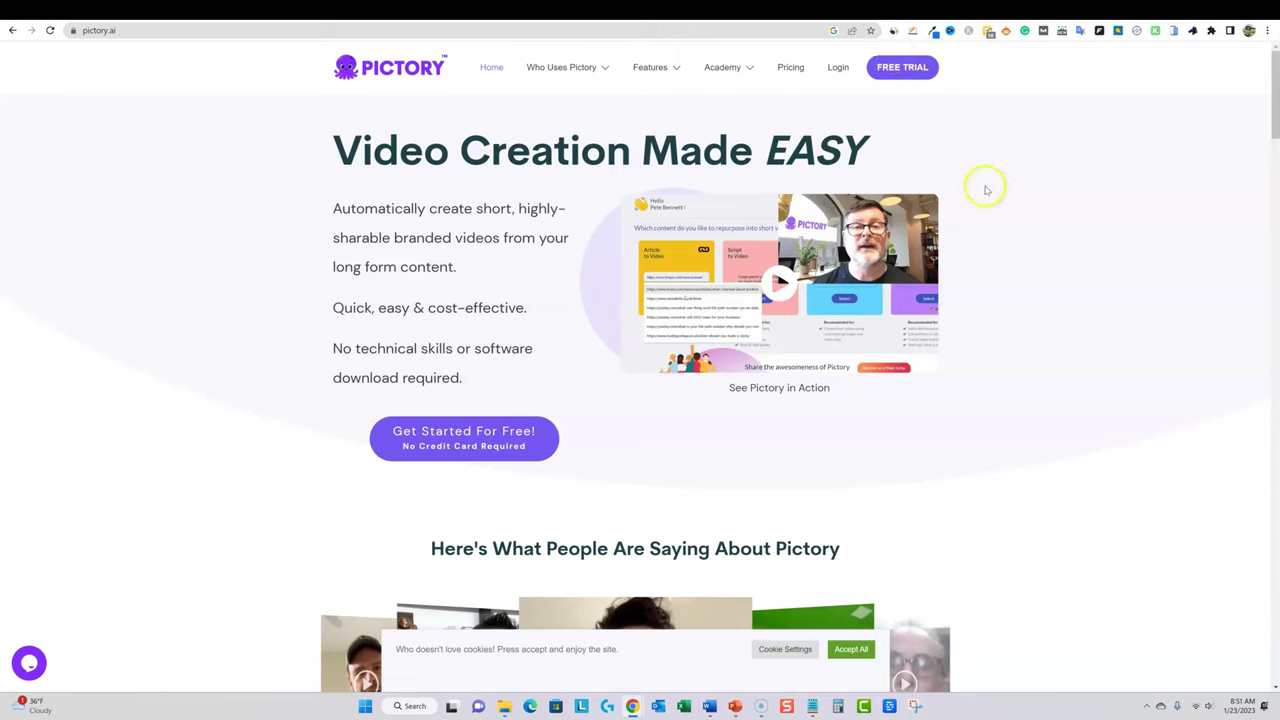
{"action": "left_click", "coordinate": [894, 31]}
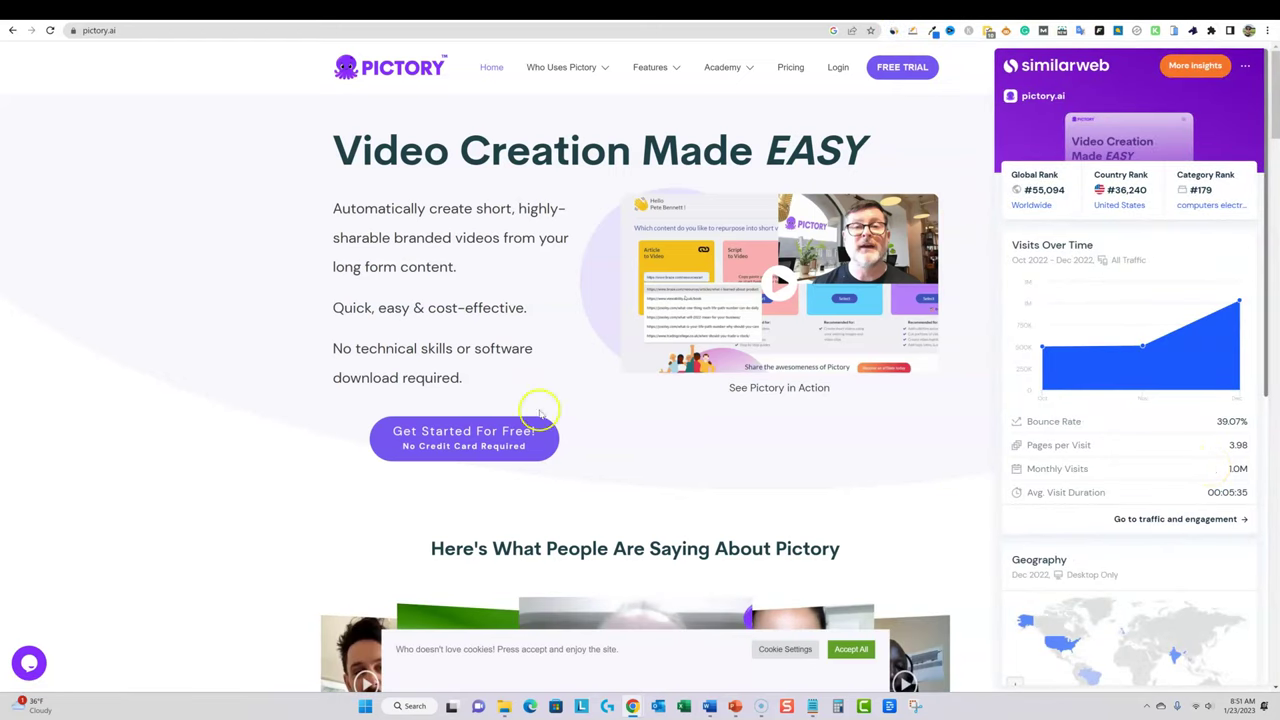
{"action": "left_click", "coordinate": [254, 289]}
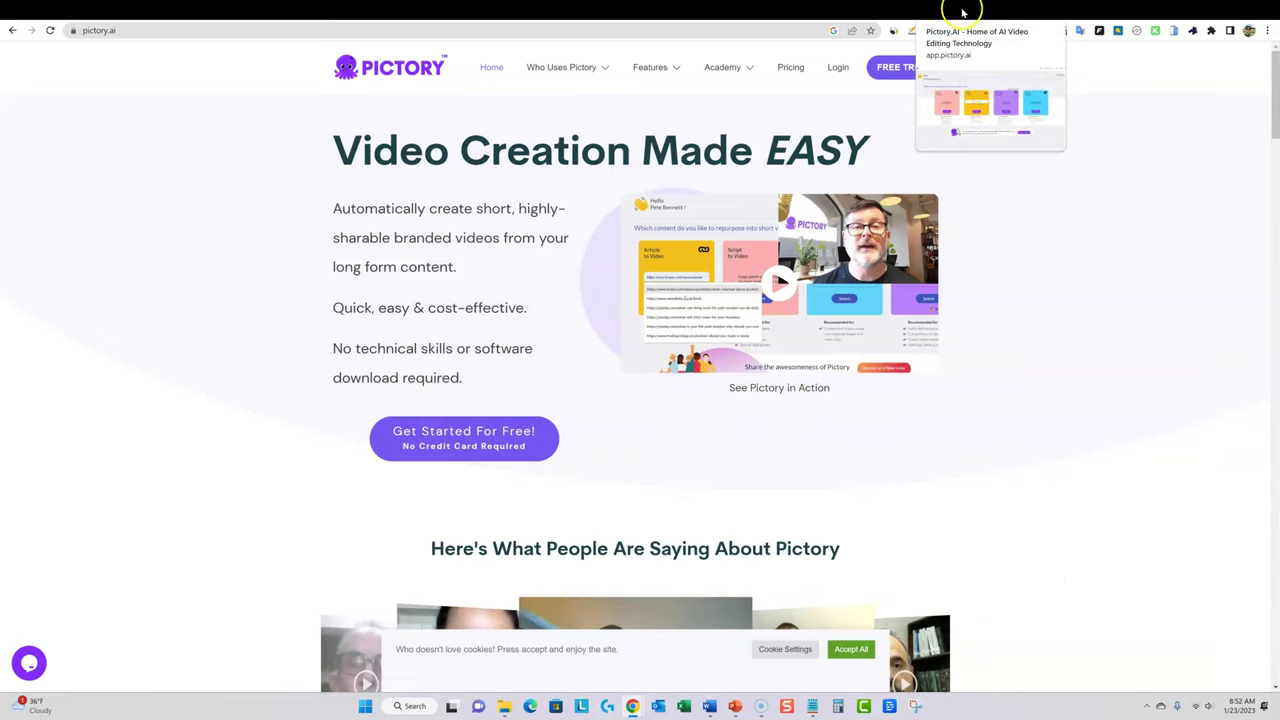
Start a new Script to Video project and clear the pasted dog script from its editor
{"action": "left_click", "coordinate": [963, 12]}
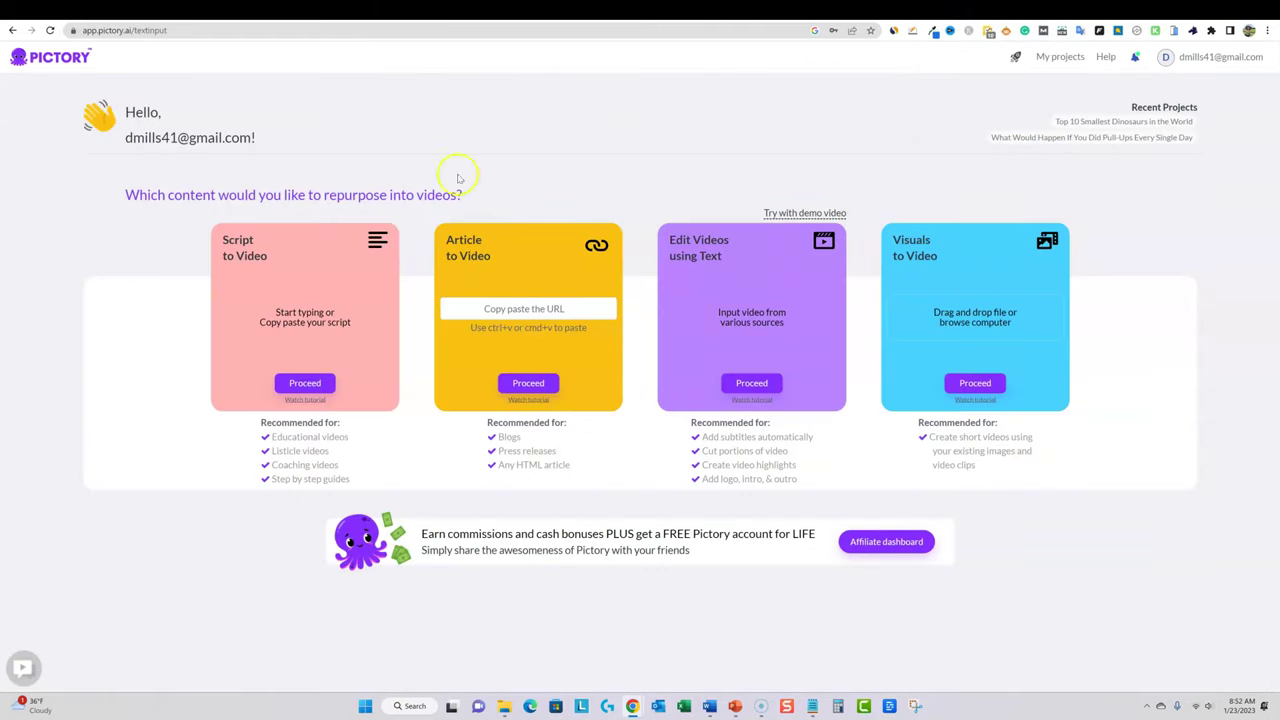
{"action": "left_click", "coordinate": [304, 386]}
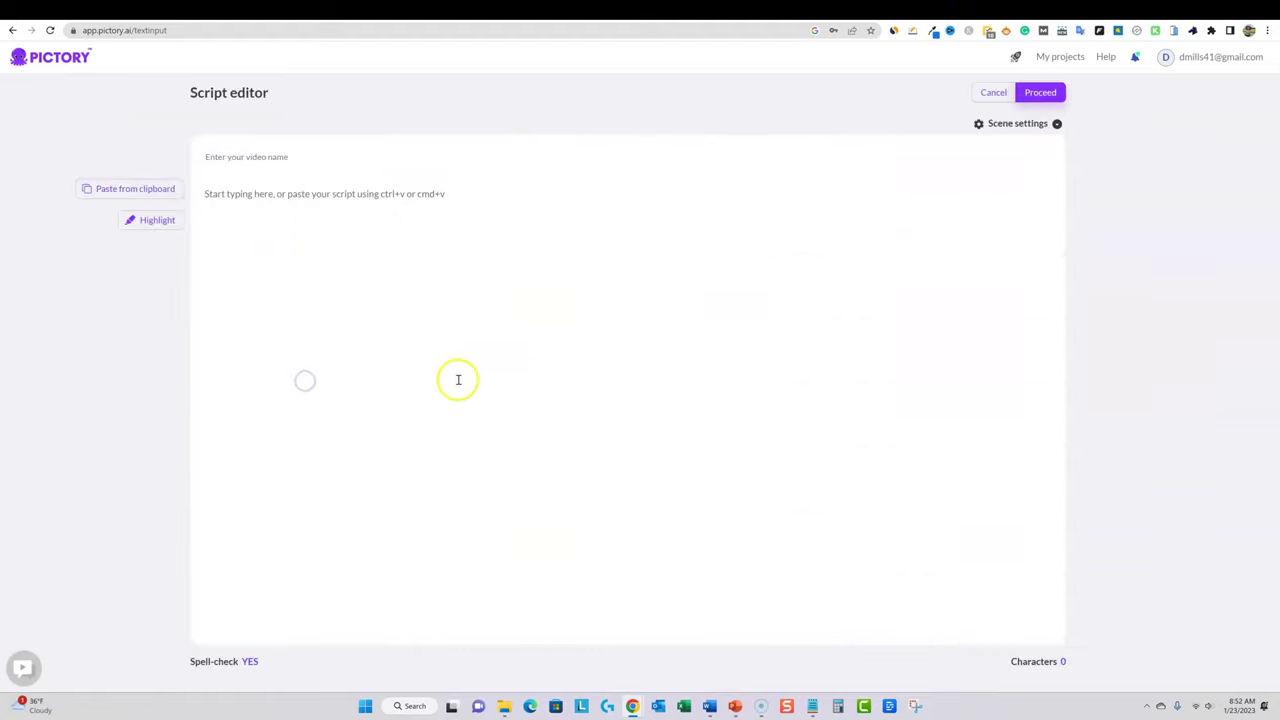
{"action": "left_click", "coordinate": [328, 221]}
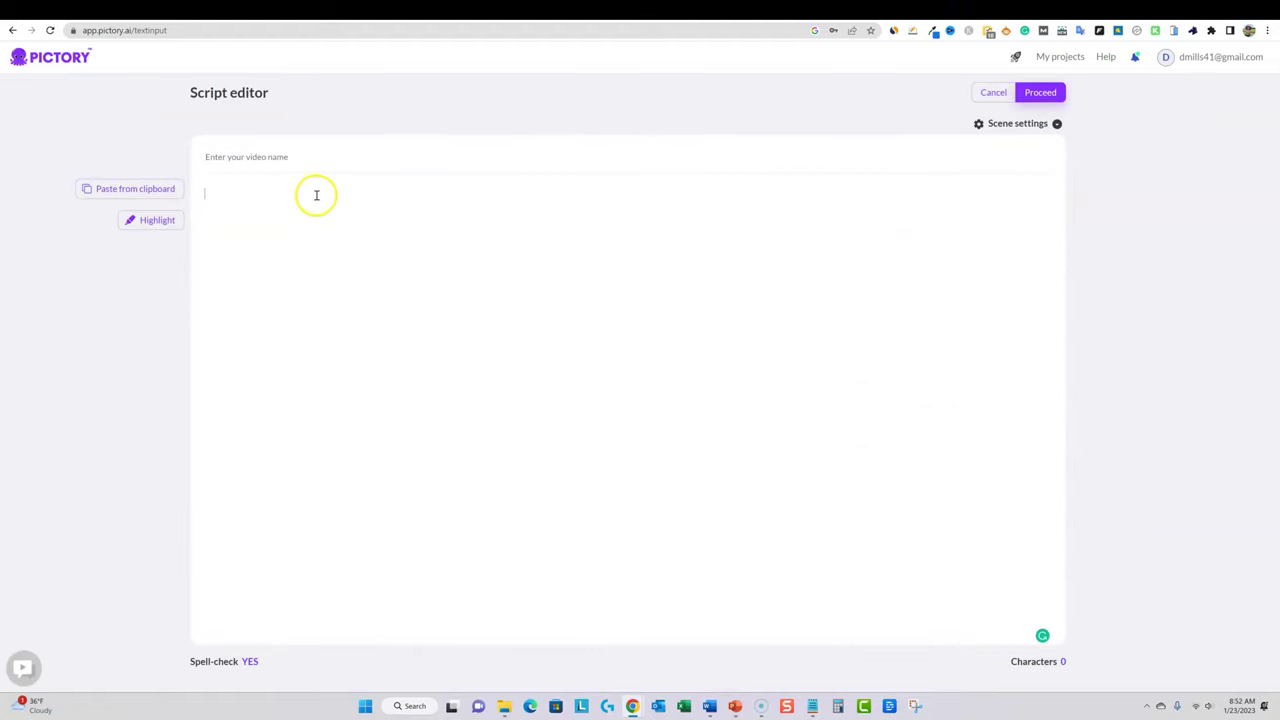
{"action": "key", "text": "ctrl+v"}
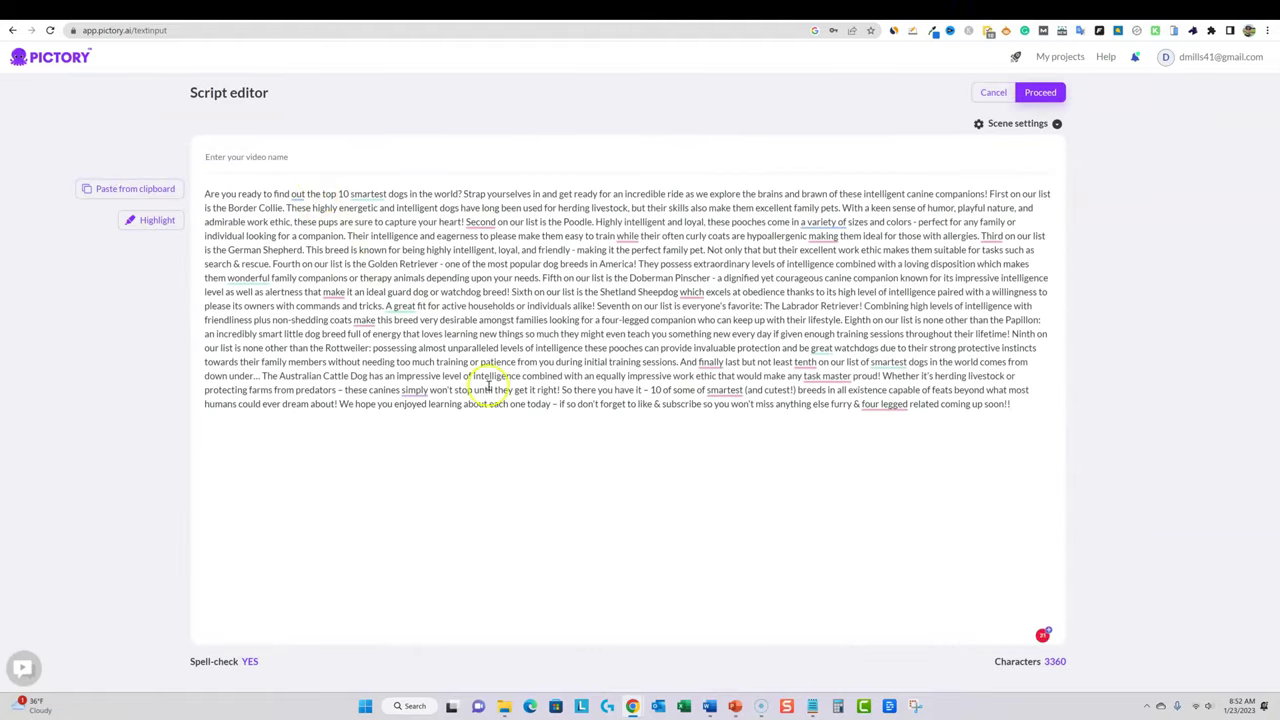
{"action": "left_click_drag", "start_coordinate": [1012, 404], "coordinate": [227, 187]}
{"action": "key", "text": "BackSpace"}
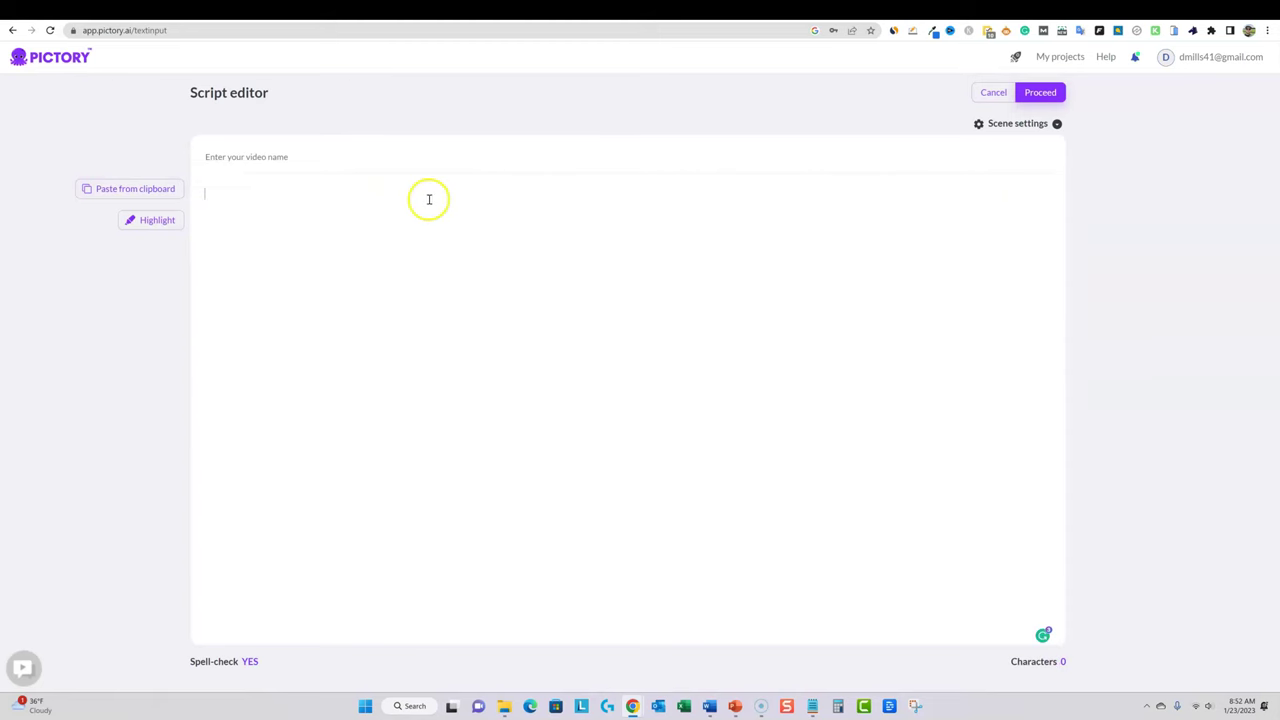
{"action": "left_click", "coordinate": [386, 226]}
Paste the dog script into a blank Notepad window and select all of it
{"action": "left_click", "coordinate": [812, 706]}
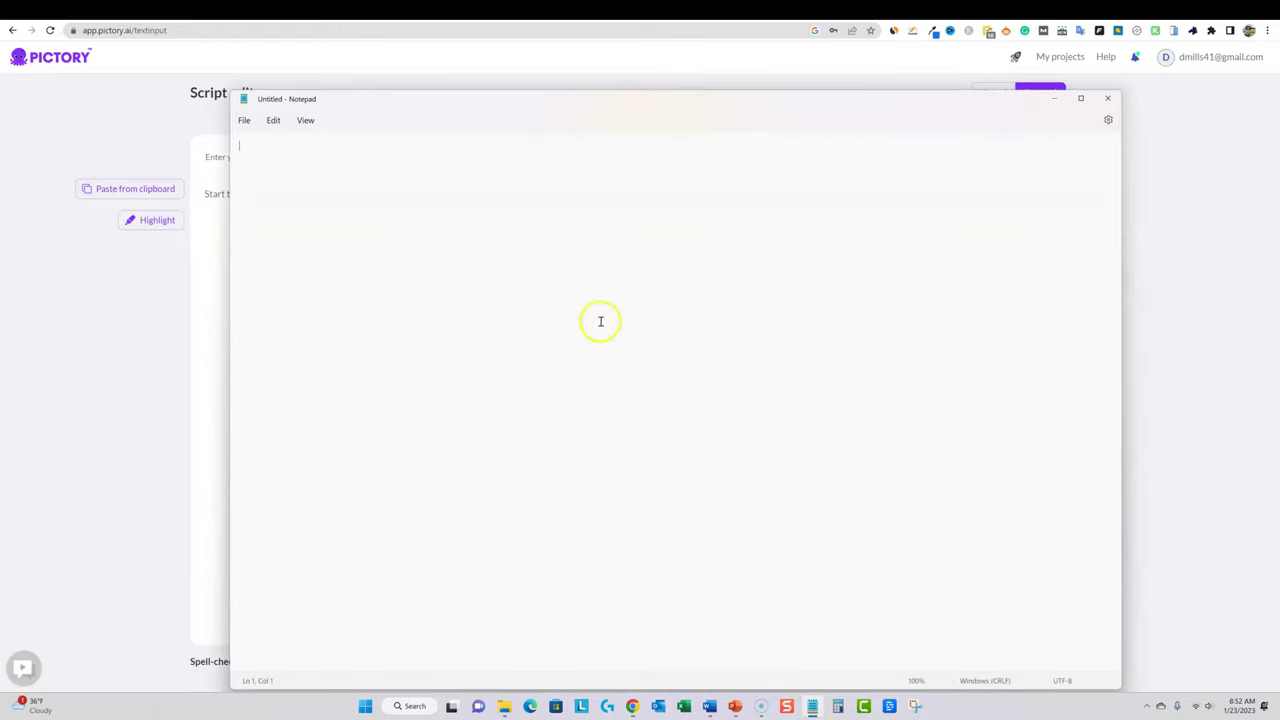
{"action": "key", "text": "ctrl+v"}
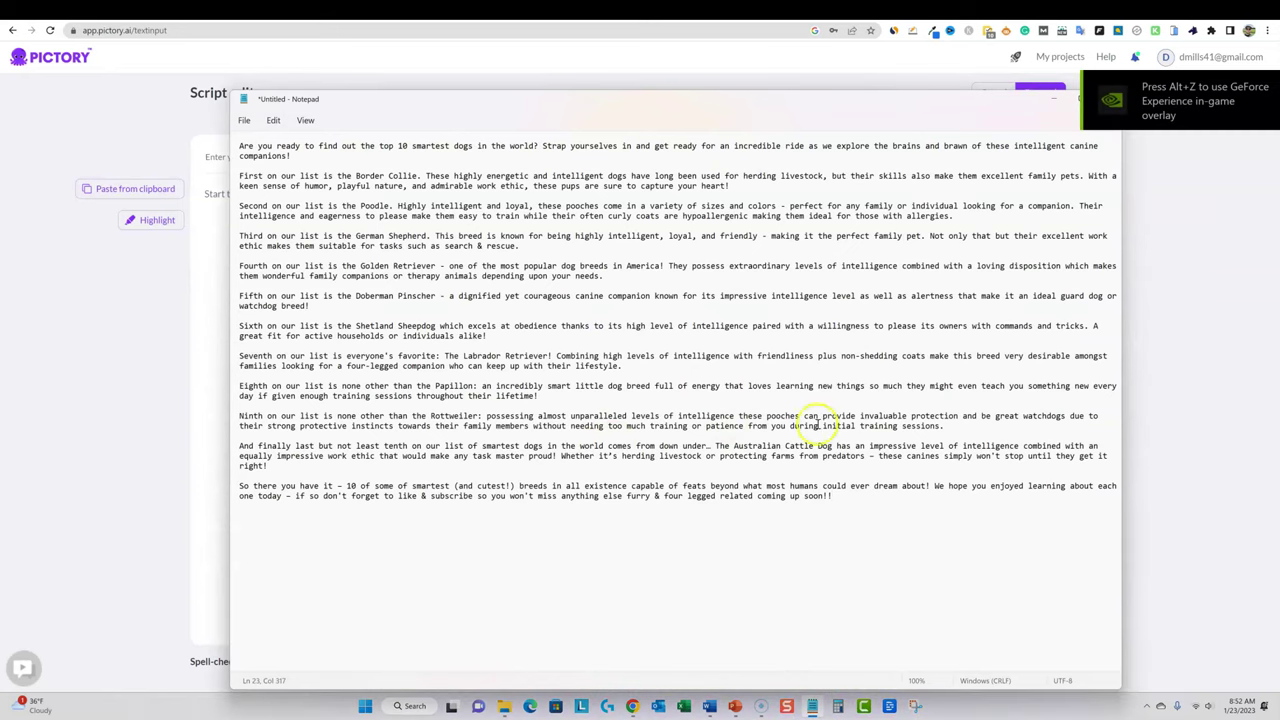
{"action": "left_click_drag", "start_coordinate": [845, 500], "coordinate": [225, 135]}
Paste the Notepad copy of the dog script into Pictory's editor, totalling 3,349 characters
{"action": "left_click", "coordinate": [207, 523]}
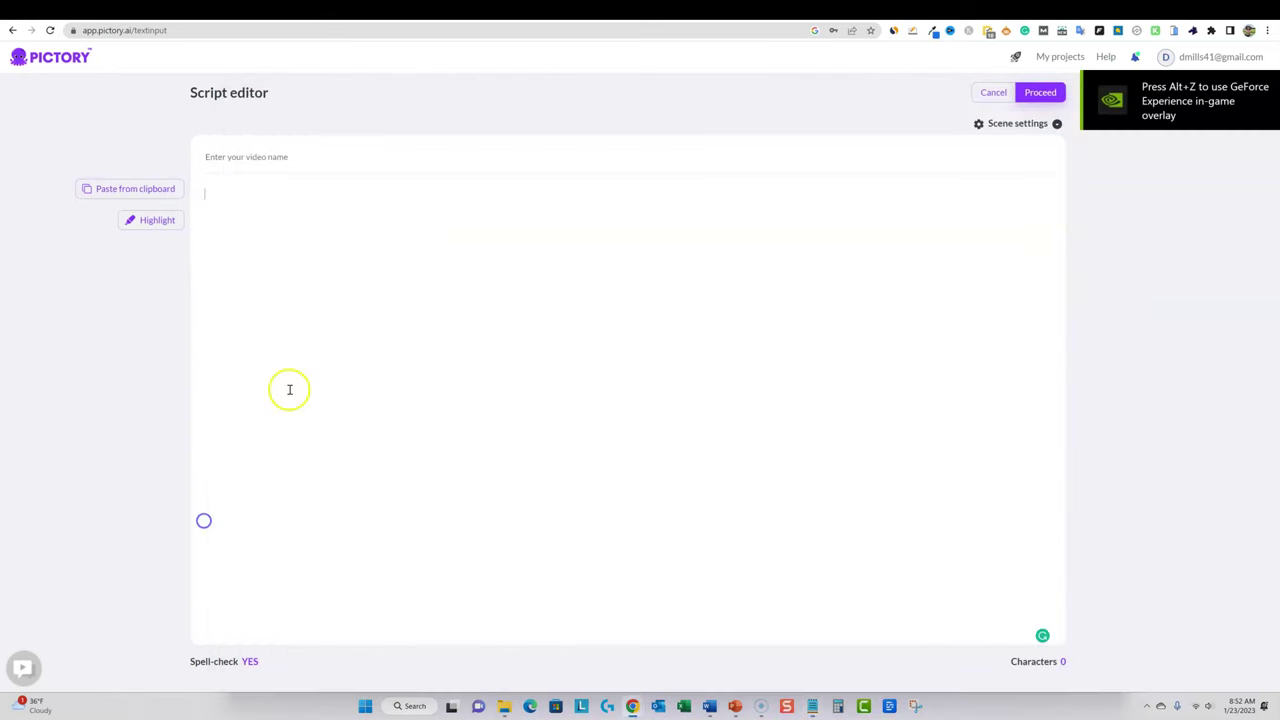
{"action": "key", "text": "ctrl+v"}
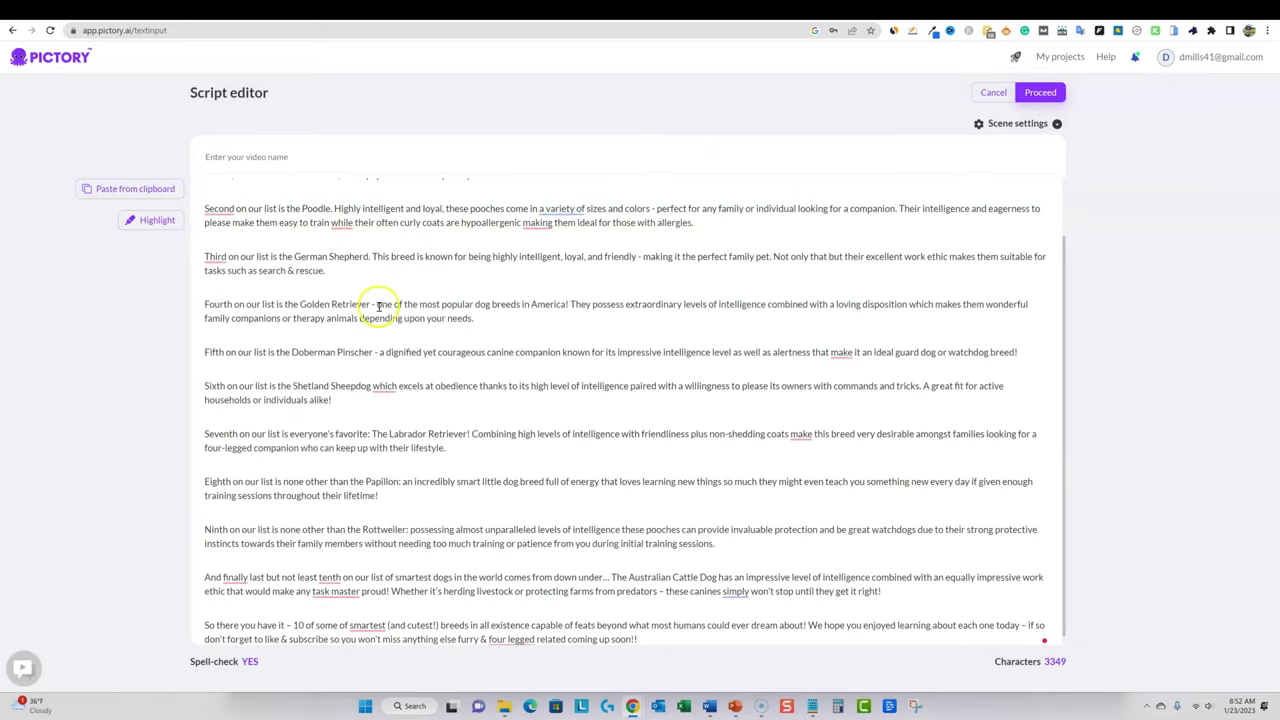
{"action": "scroll", "coordinate": [408, 342], "scroll_direction": "up", "scroll_amount": 2}
{"action": "scroll", "coordinate": [409, 345], "scroll_direction": "down", "scroll_amount": 2}
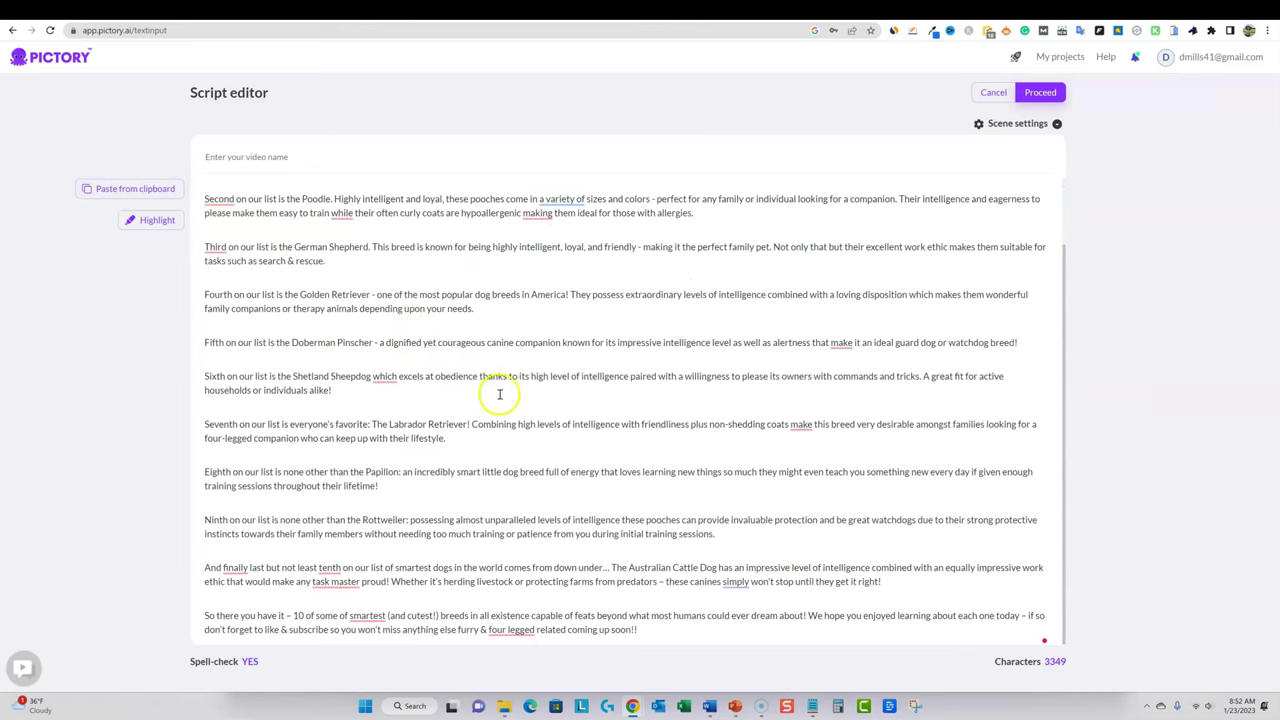
{"action": "mouse_move", "coordinate": [816, 712]}
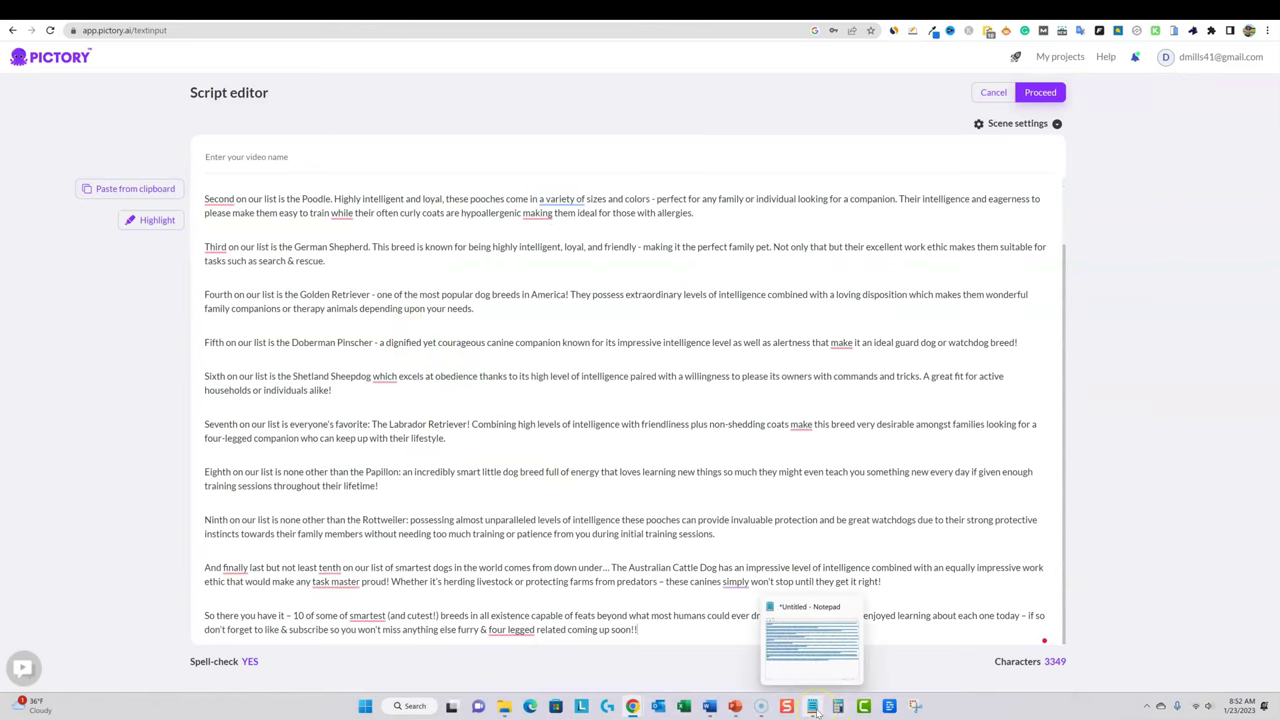
{"action": "scroll", "coordinate": [345, 365], "scroll_direction": "up", "scroll_amount": 1}
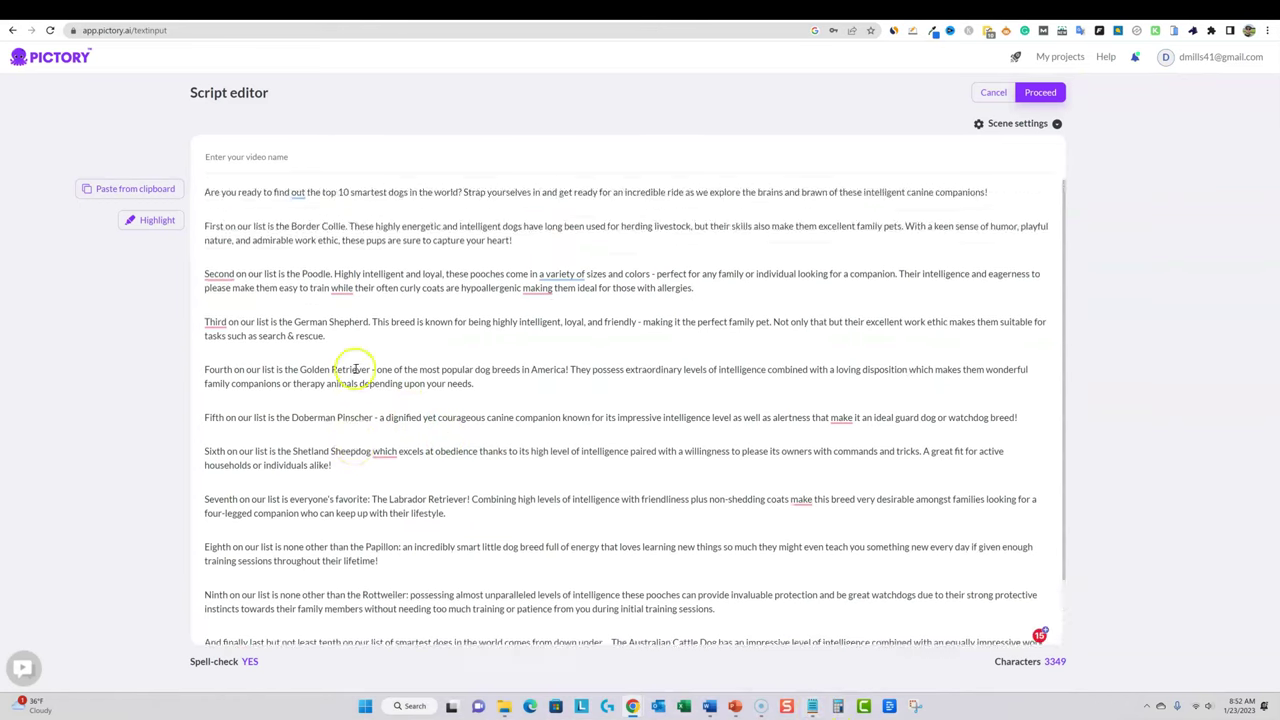
{"action": "scroll", "coordinate": [400, 350], "scroll_direction": "down", "scroll_amount": 1}
{"action": "scroll", "coordinate": [255, 285], "scroll_direction": "up", "scroll_amount": 1}
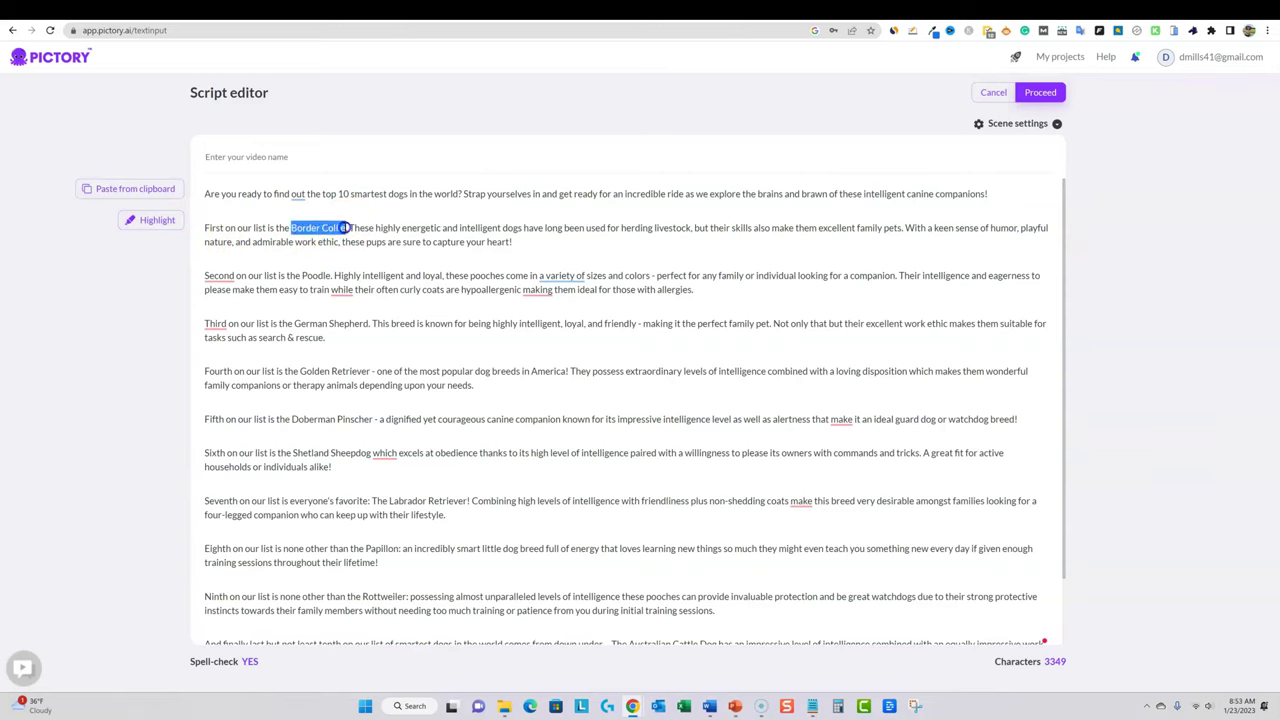
Highlight Border Collie, 'smartest dogs in the world' and Poodle as bold keywords
{"action": "left_click_drag", "start_coordinate": [346, 228], "coordinate": [311, 229]}
{"action": "left_click", "coordinate": [152, 220]}
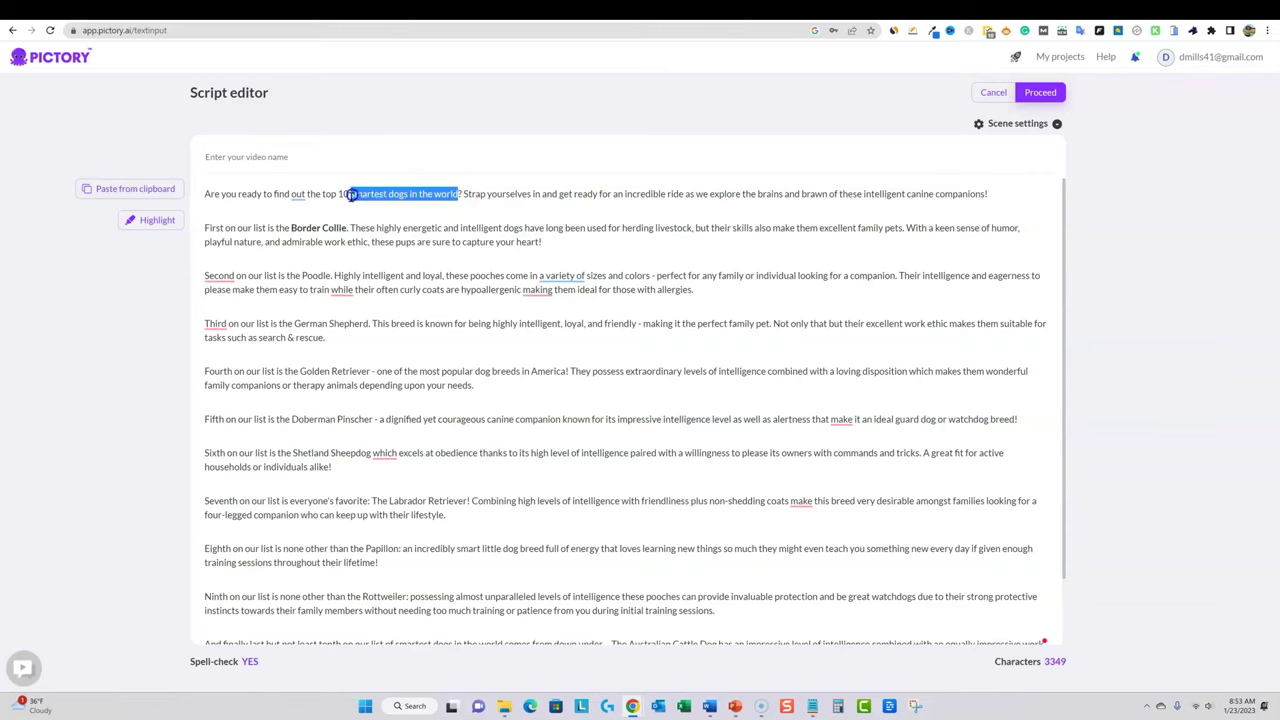
{"action": "left_click", "coordinate": [152, 220]}
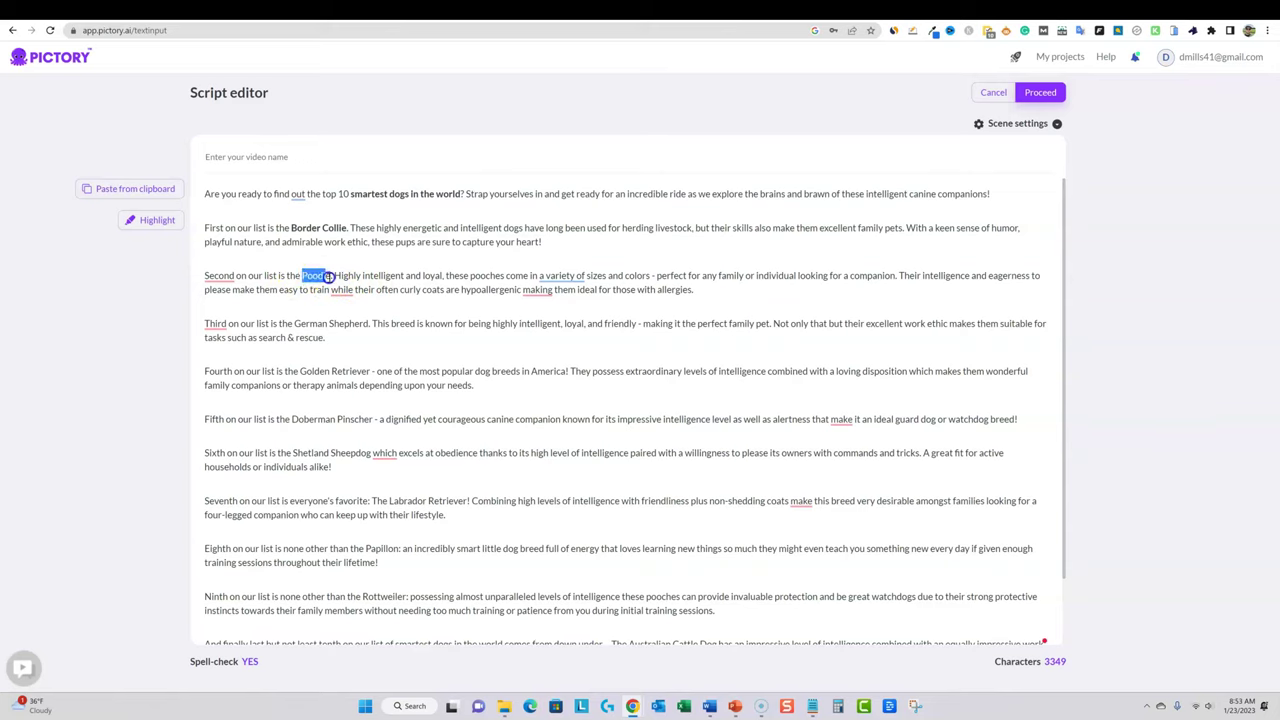
{"action": "left_click", "coordinate": [157, 220]}
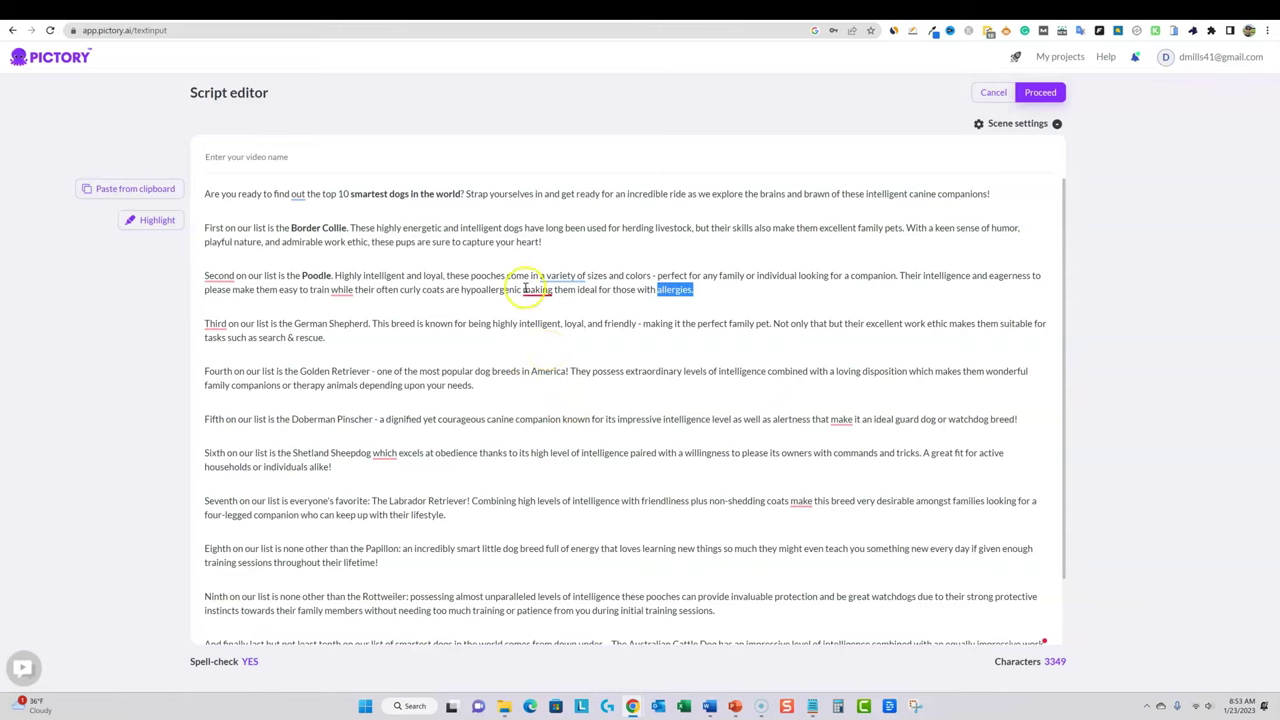
{"action": "left_click", "coordinate": [697, 288]}
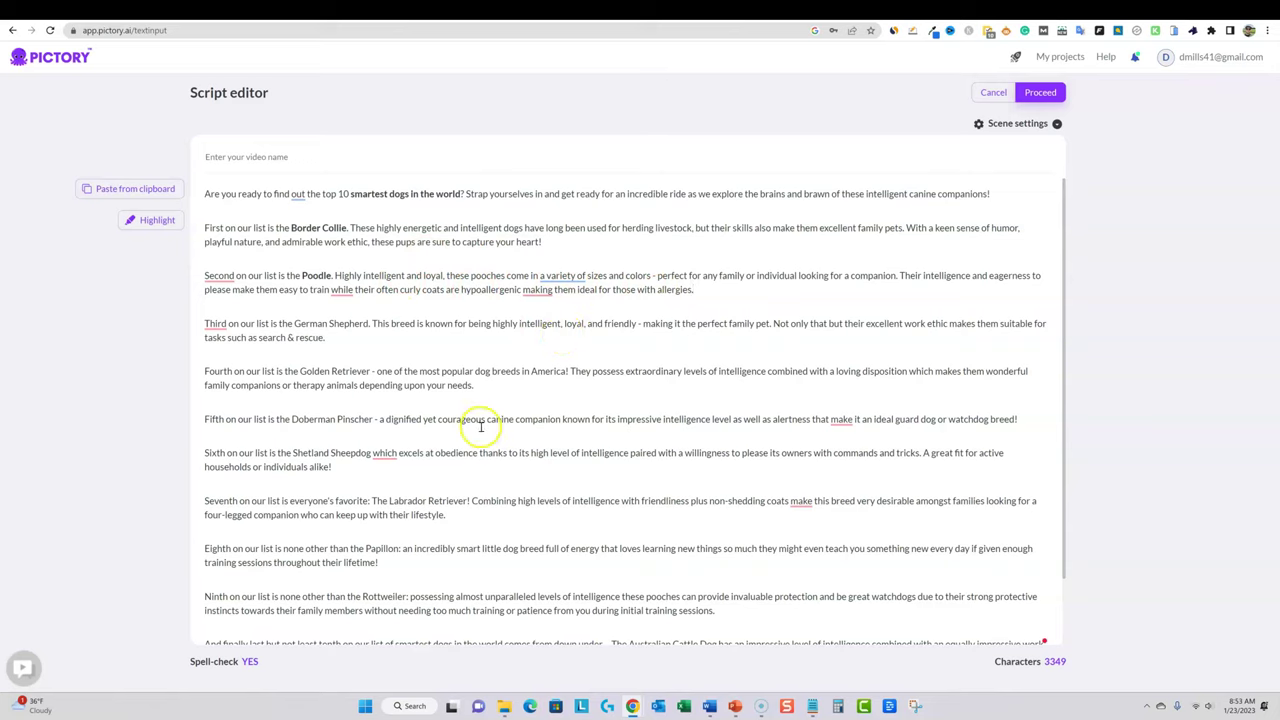
Highlight German Shepherd, Golden Retriever and Doberman Pinscher as bold keywords
{"action": "left_click_drag", "start_coordinate": [370, 324], "coordinate": [301, 324]}
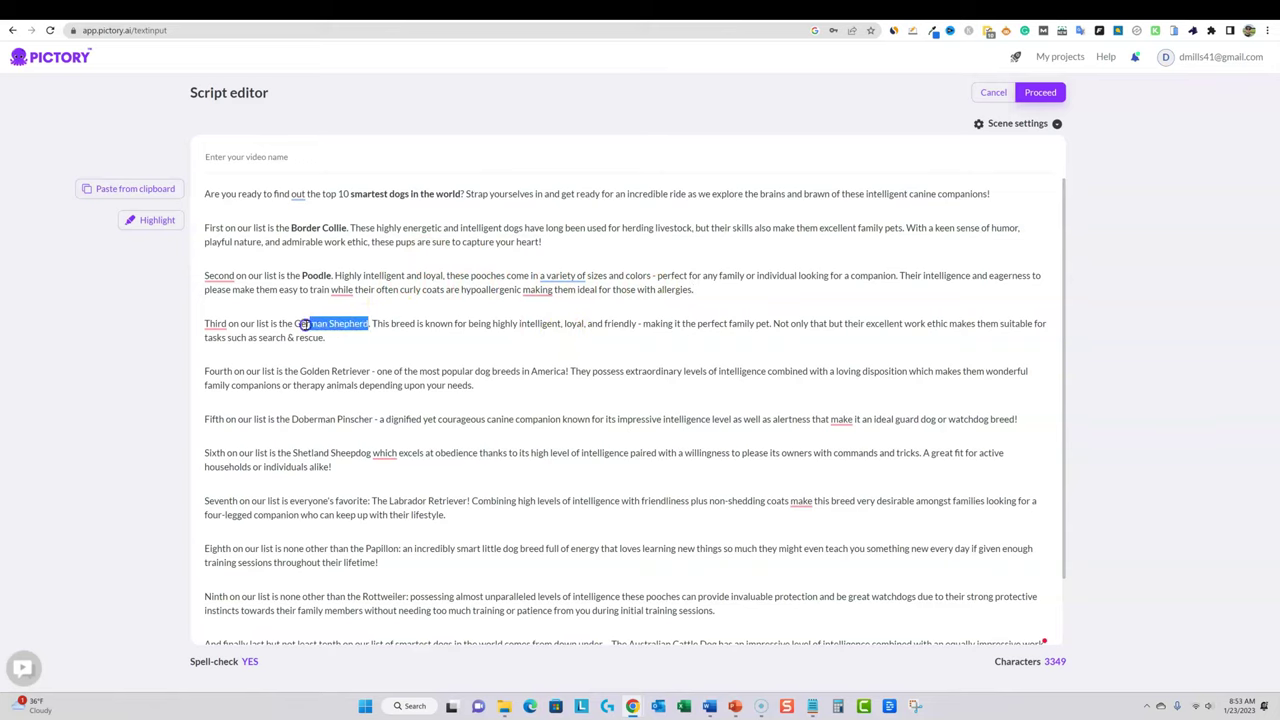
{"action": "left_click", "coordinate": [298, 325]}
{"action": "left_click", "coordinate": [368, 324]}
{"action": "left_click", "coordinate": [150, 220]}
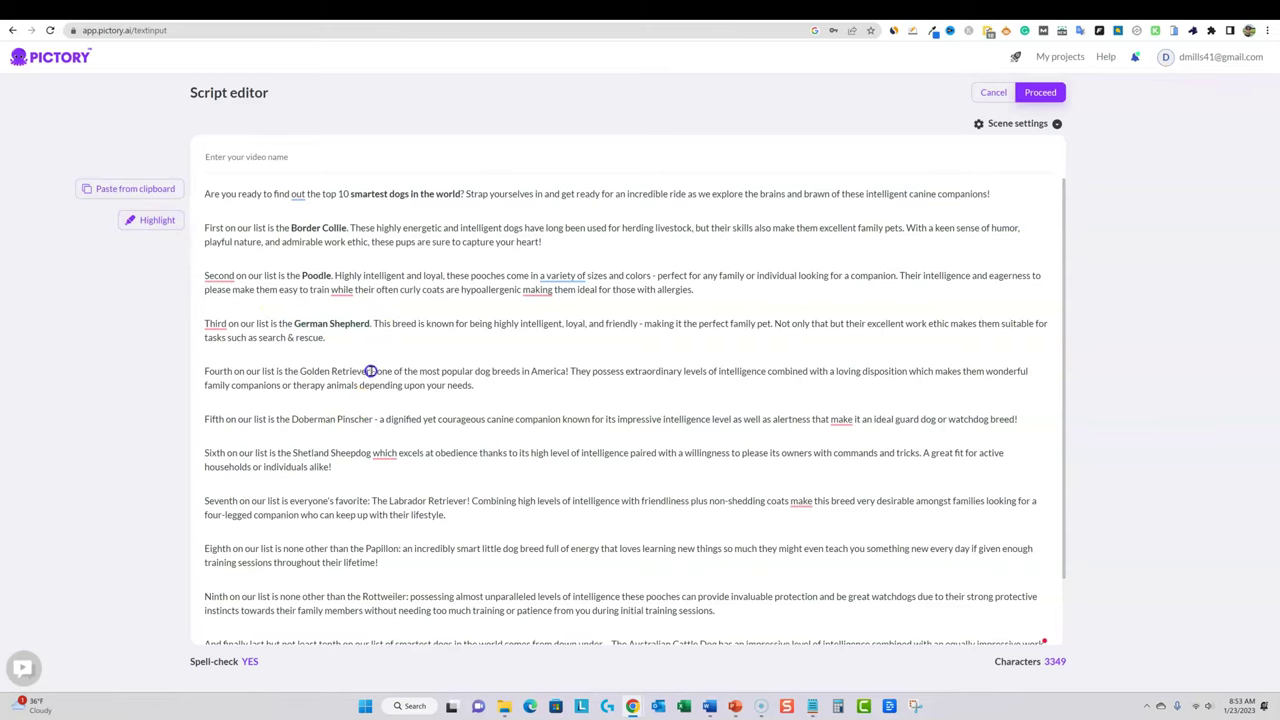
{"action": "left_click_drag", "start_coordinate": [370, 371], "coordinate": [300, 371]}
{"action": "left_click", "coordinate": [155, 220]}
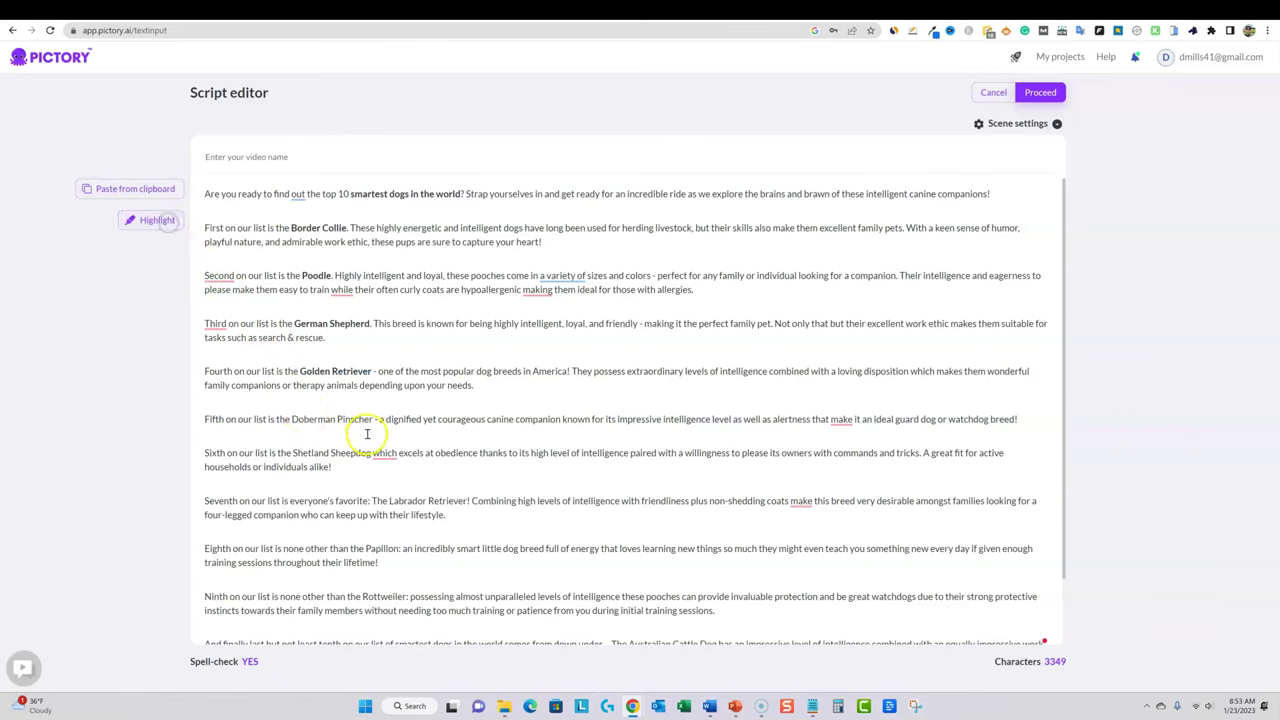
{"action": "left_click_drag", "start_coordinate": [378, 420], "coordinate": [297, 419]}
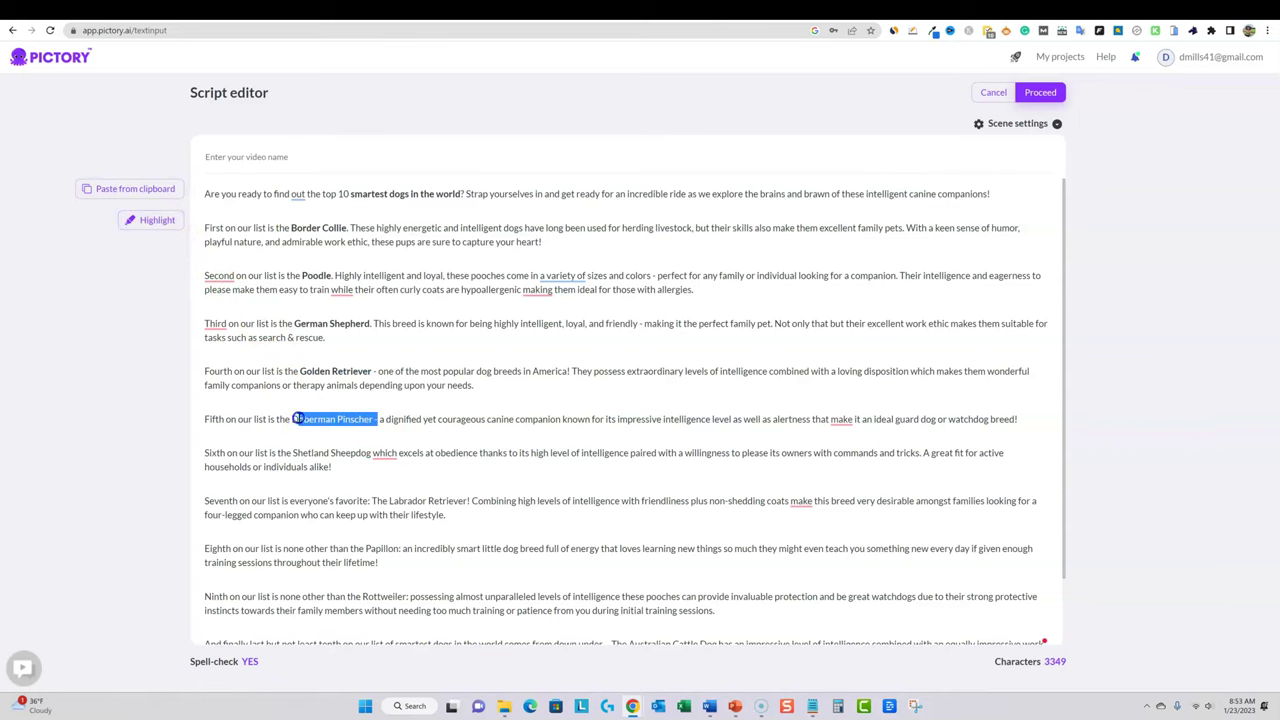
{"action": "left_click", "coordinate": [160, 221]}
{"action": "scroll", "coordinate": [523, 394], "scroll_direction": "down", "scroll_amount": 2}
{"action": "scroll", "coordinate": [709, 425], "scroll_direction": "up", "scroll_amount": 2}
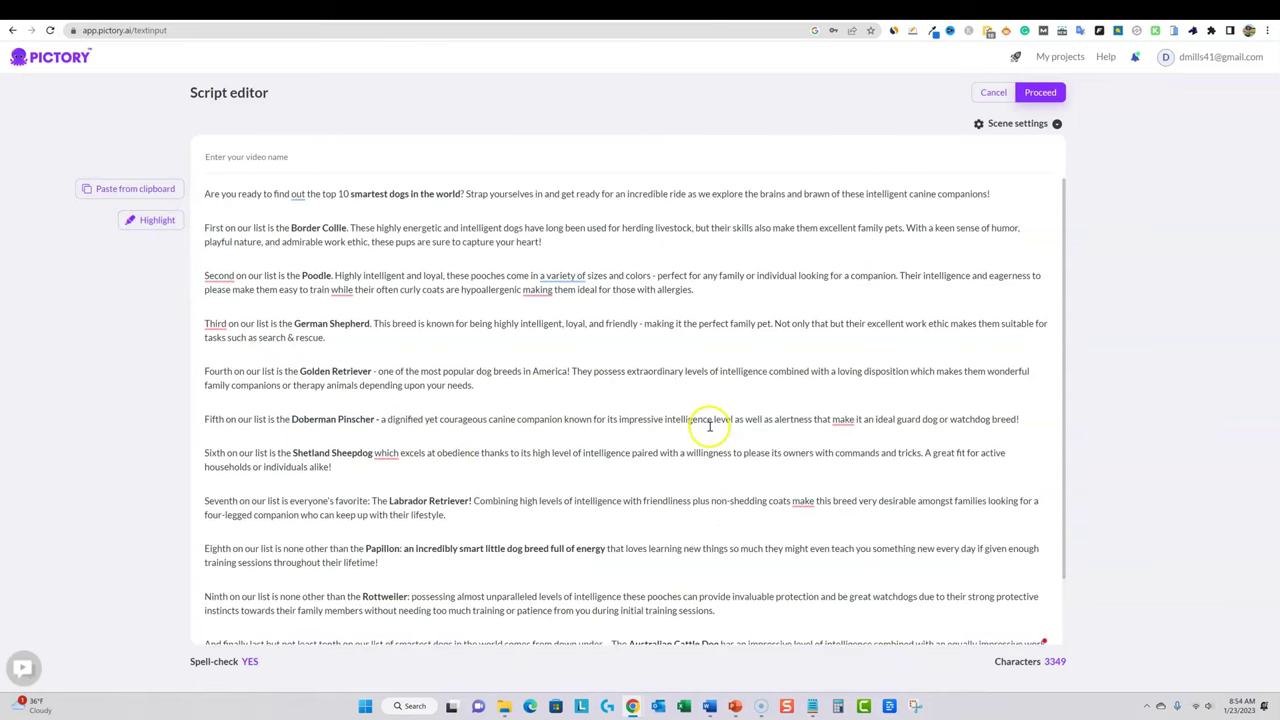
{"action": "left_click", "coordinate": [1040, 125]}
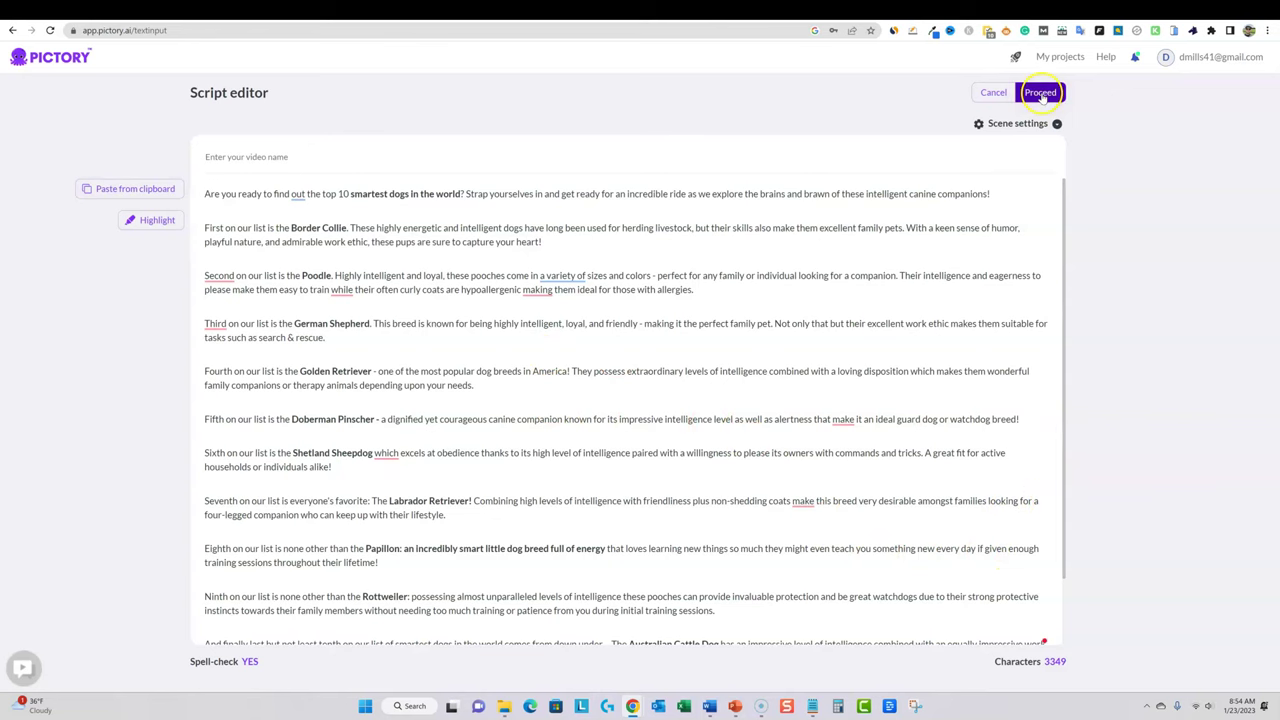
{"action": "left_click", "coordinate": [1040, 92]}
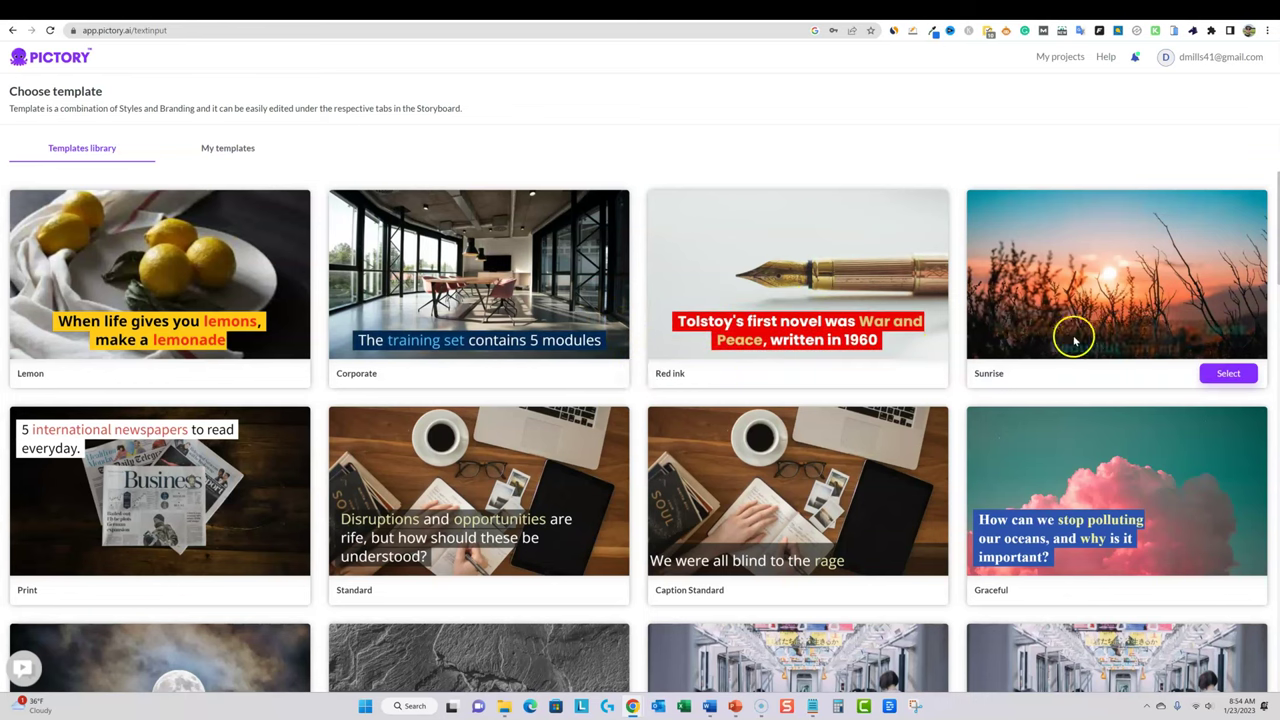
{"action": "scroll", "coordinate": [812, 418], "scroll_direction": "down", "scroll_amount": 6}
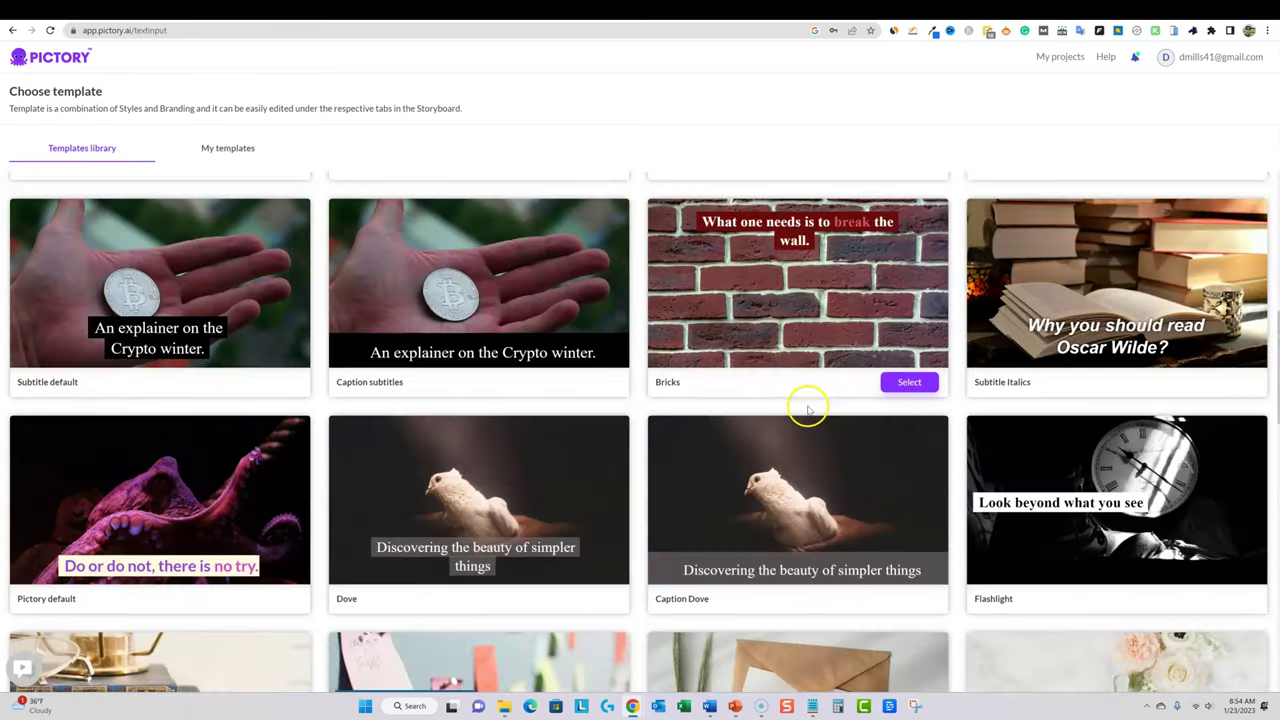
{"action": "scroll", "coordinate": [893, 380], "scroll_direction": "down", "scroll_amount": 4}
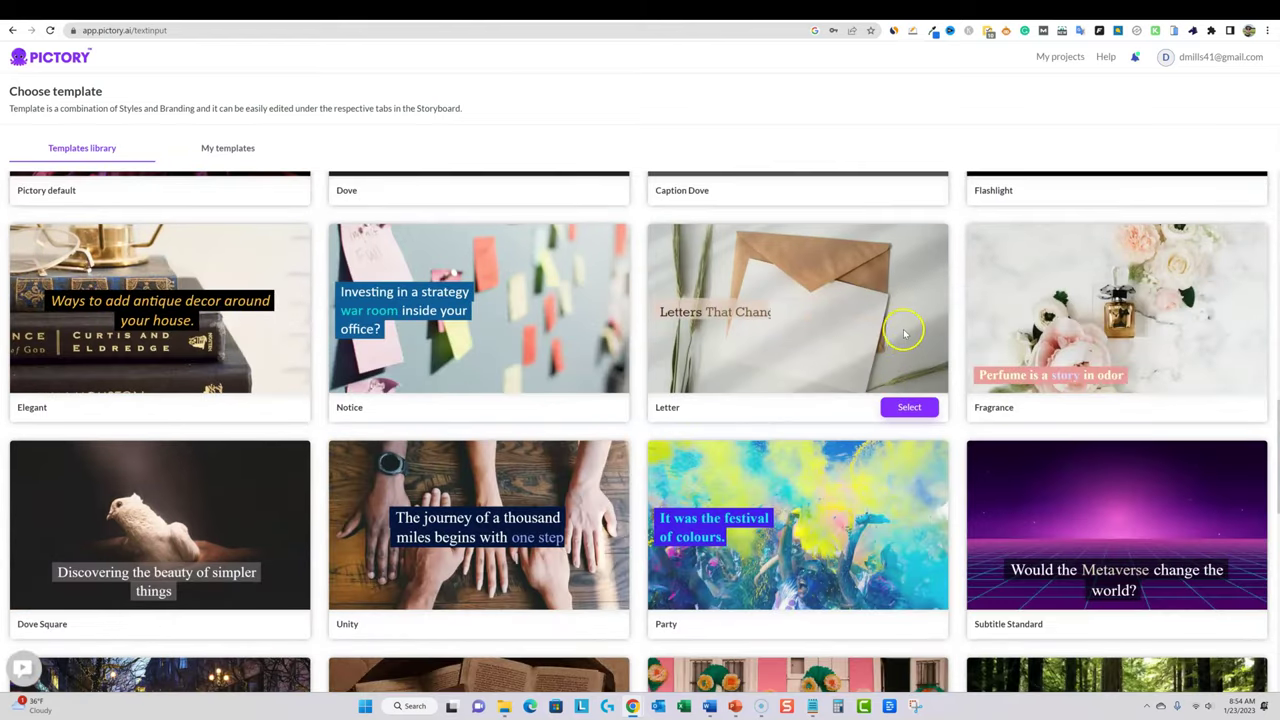
{"action": "scroll", "coordinate": [903, 334], "scroll_direction": "down", "scroll_amount": 1}
{"action": "scroll", "coordinate": [905, 336], "scroll_direction": "down", "scroll_amount": 5}
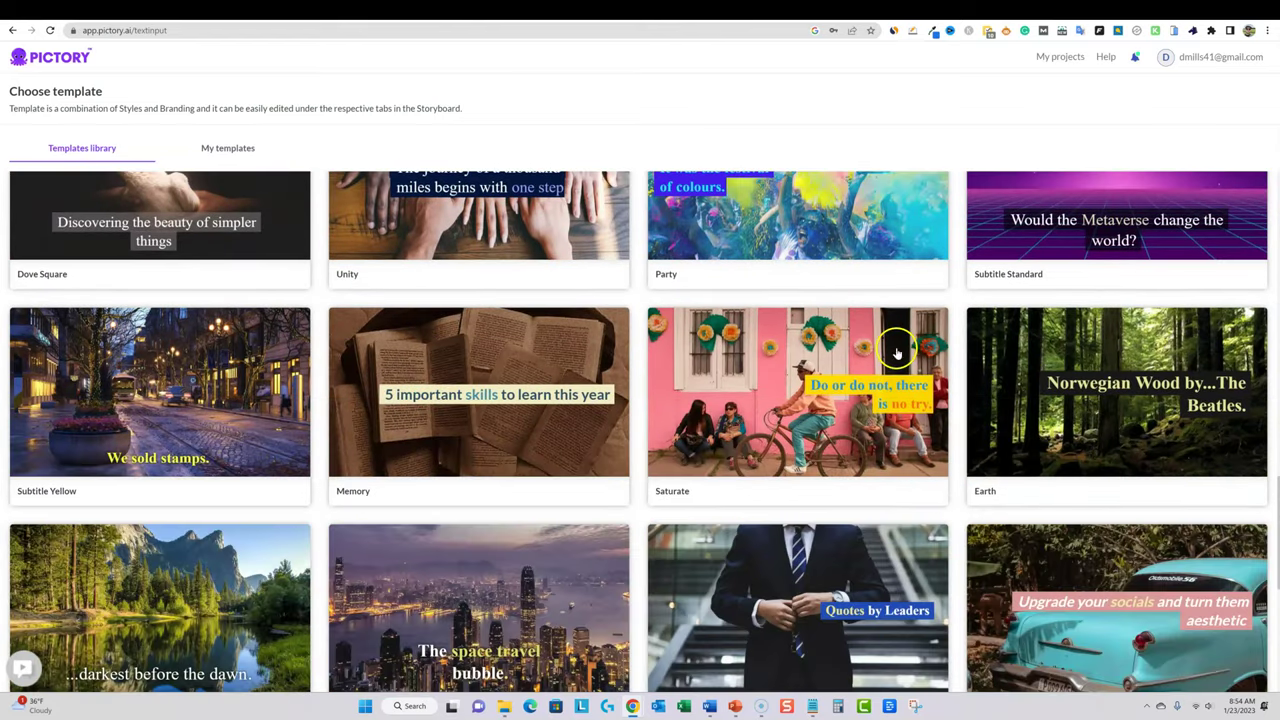
{"action": "scroll", "coordinate": [929, 345], "scroll_direction": "down", "scroll_amount": 2}
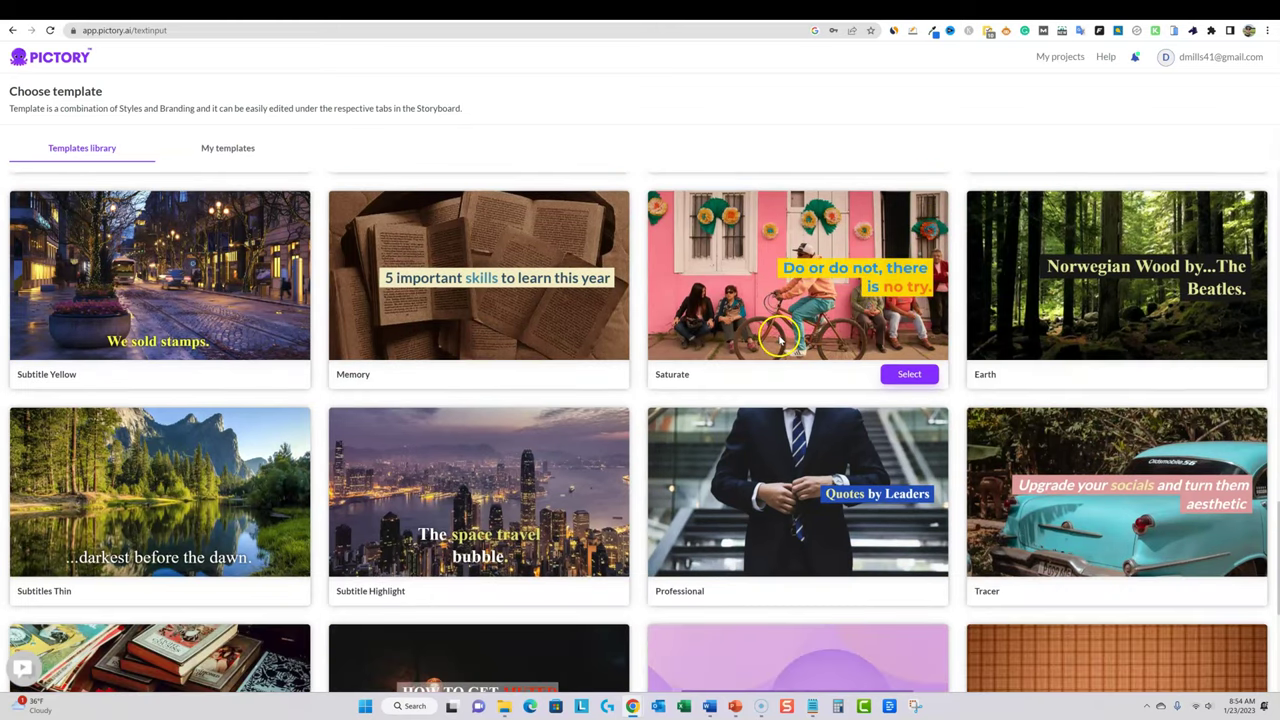
{"action": "scroll", "coordinate": [776, 338], "scroll_direction": "down", "scroll_amount": 6}
{"action": "scroll", "coordinate": [951, 369], "scroll_direction": "up", "scroll_amount": 18}
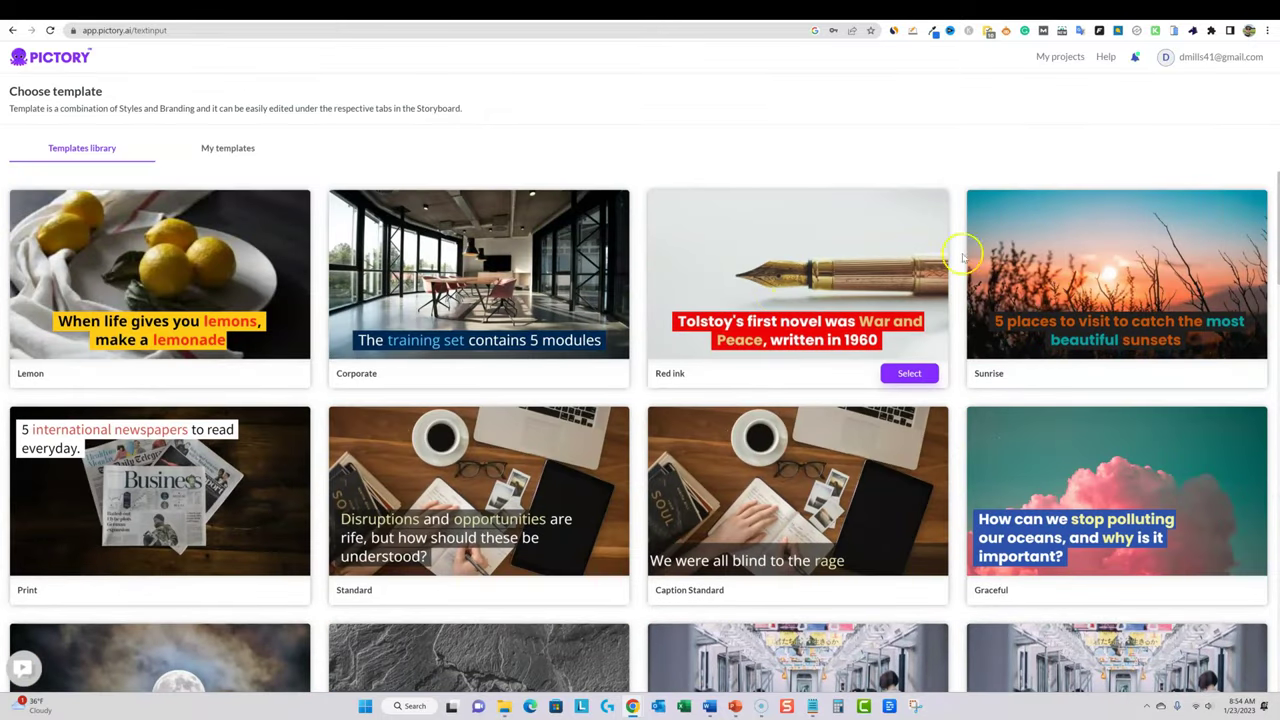
Choose the Sunrise template, try the 9:16 aspect ratio, and start building the storyboard
{"action": "left_click", "coordinate": [1228, 373]}
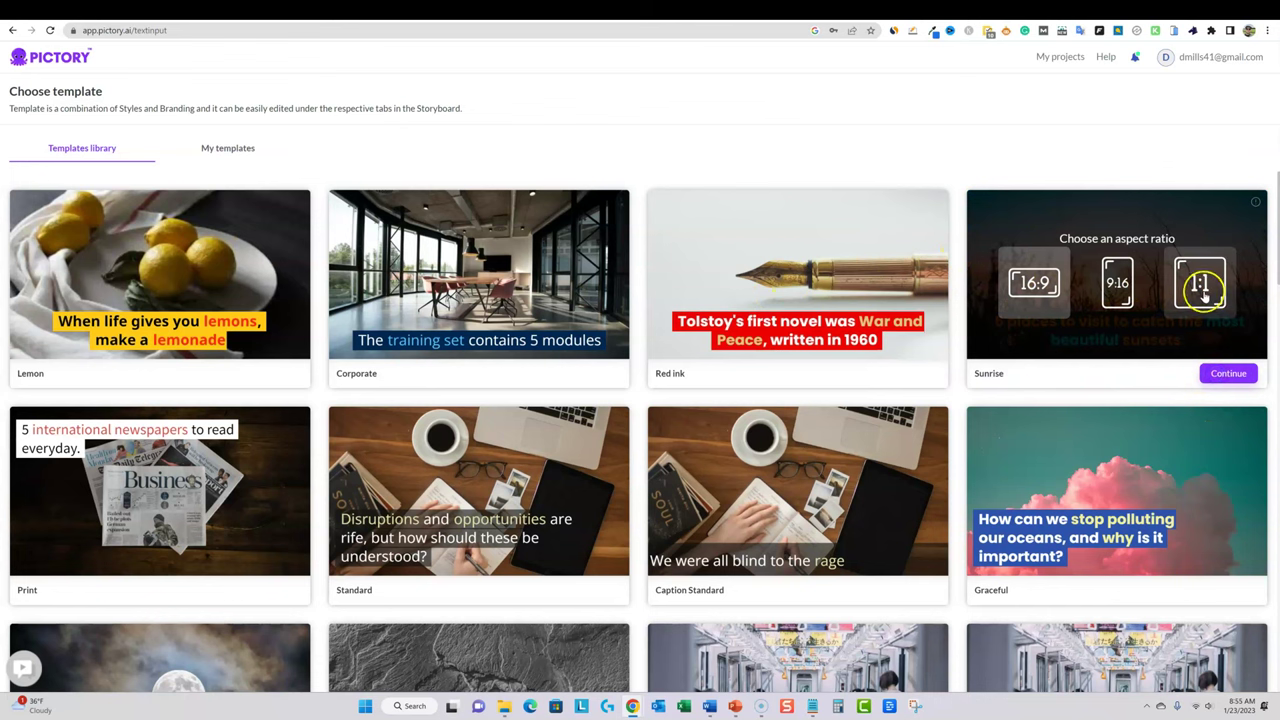
{"action": "left_click", "coordinate": [1117, 284]}
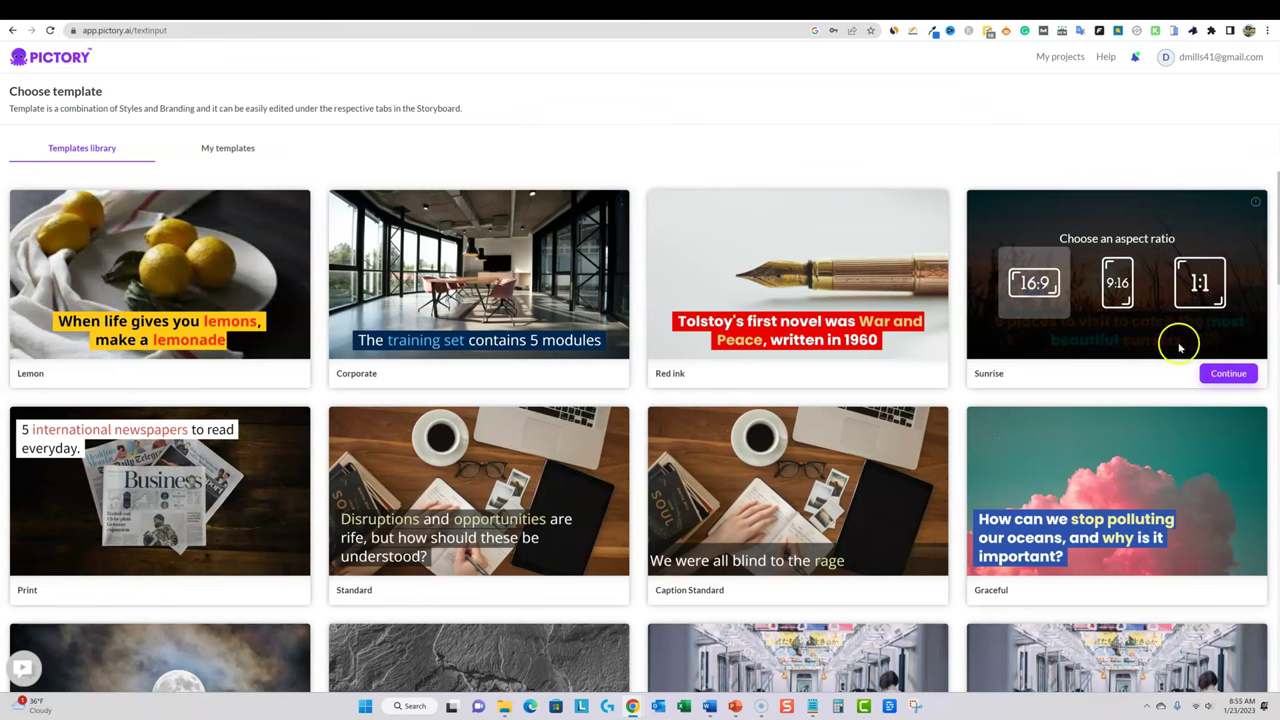
{"action": "left_click", "coordinate": [1226, 374]}
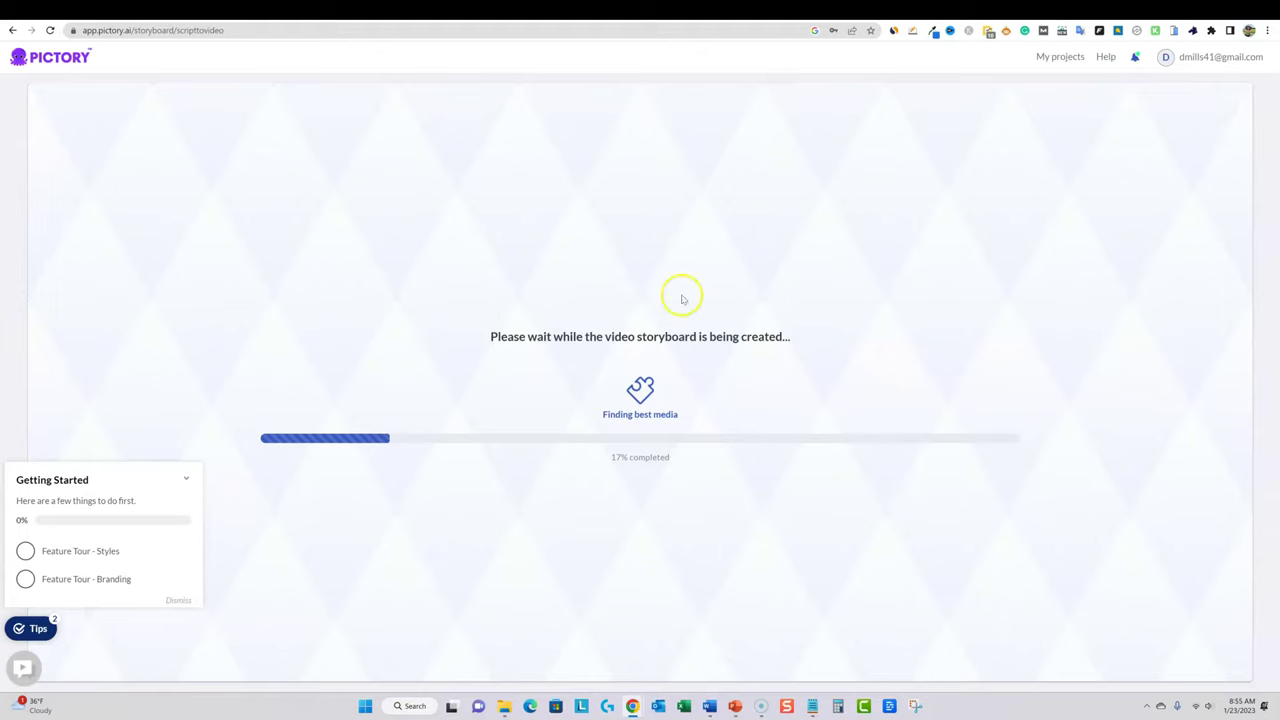
Search 'wellsaidlabs' in a new tab, open the WellSaid Labs site and its PRICING page
{"action": "left_click", "coordinate": [1140, 14]}
{"action": "left_click", "coordinate": [760, 34]}
{"action": "type", "text": "wellsaidlabs"}
{"action": "key", "text": "Return"}
{"action": "left_click", "coordinate": [229, 193]}
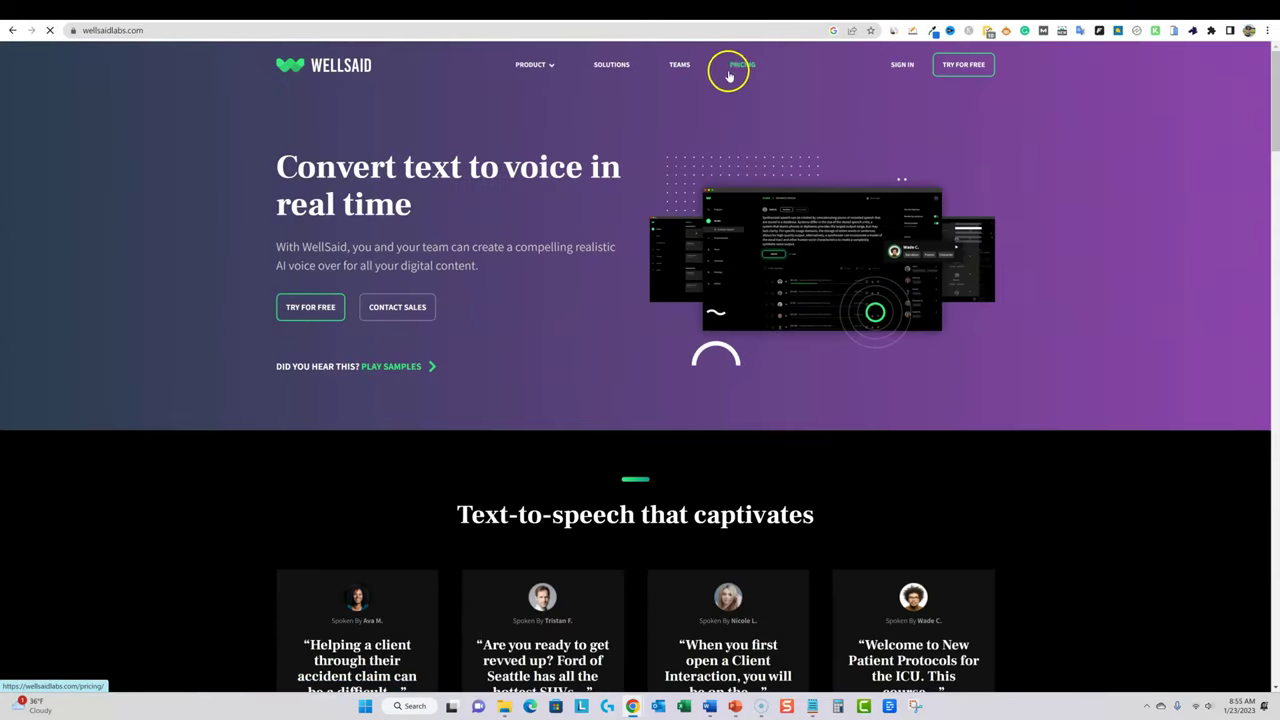
{"action": "left_click", "coordinate": [740, 64]}
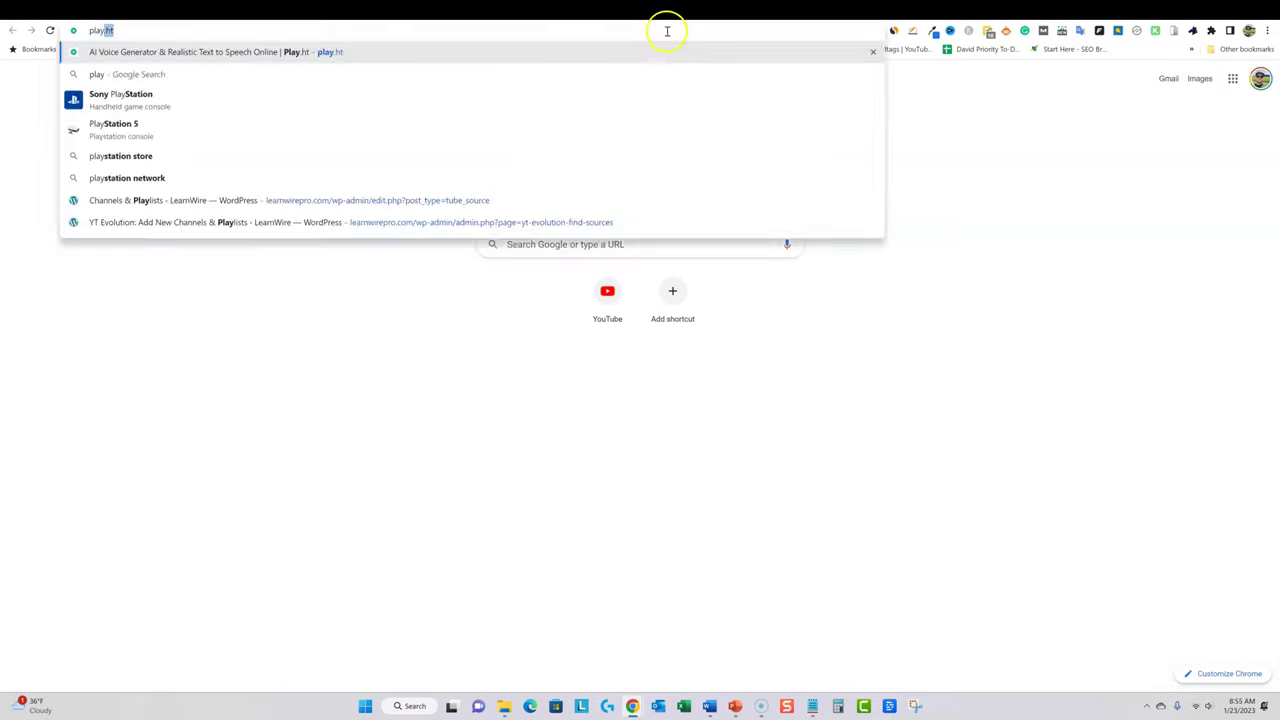
Load the Play.ht website and glance at its Similarweb traffic statistics
{"action": "key", "text": "Return"}
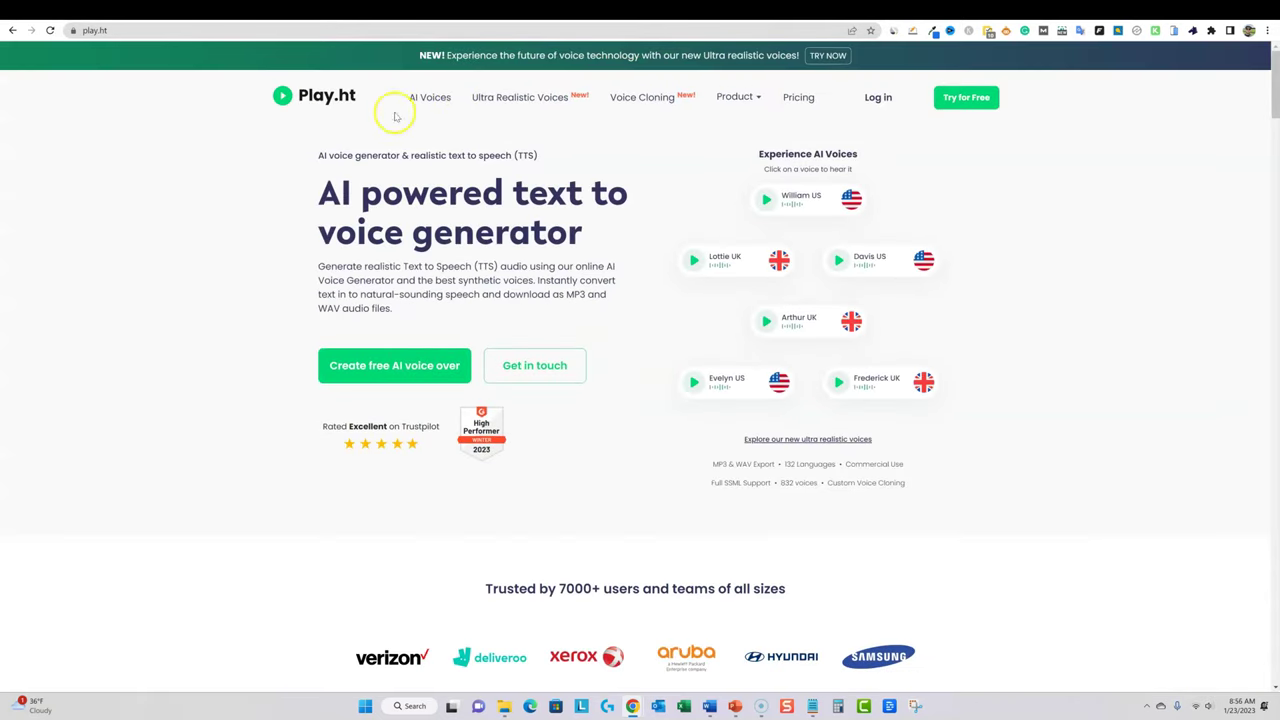
{"action": "left_click", "coordinate": [893, 31]}
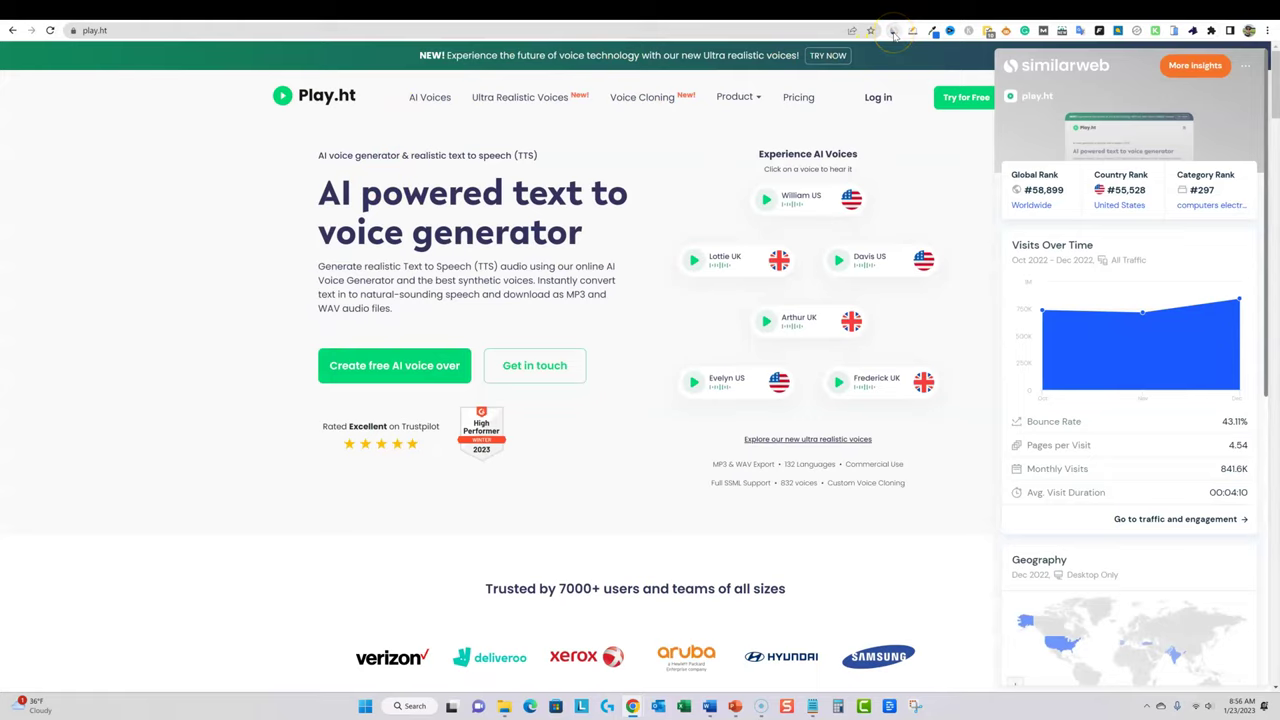
{"action": "left_click", "coordinate": [893, 31]}
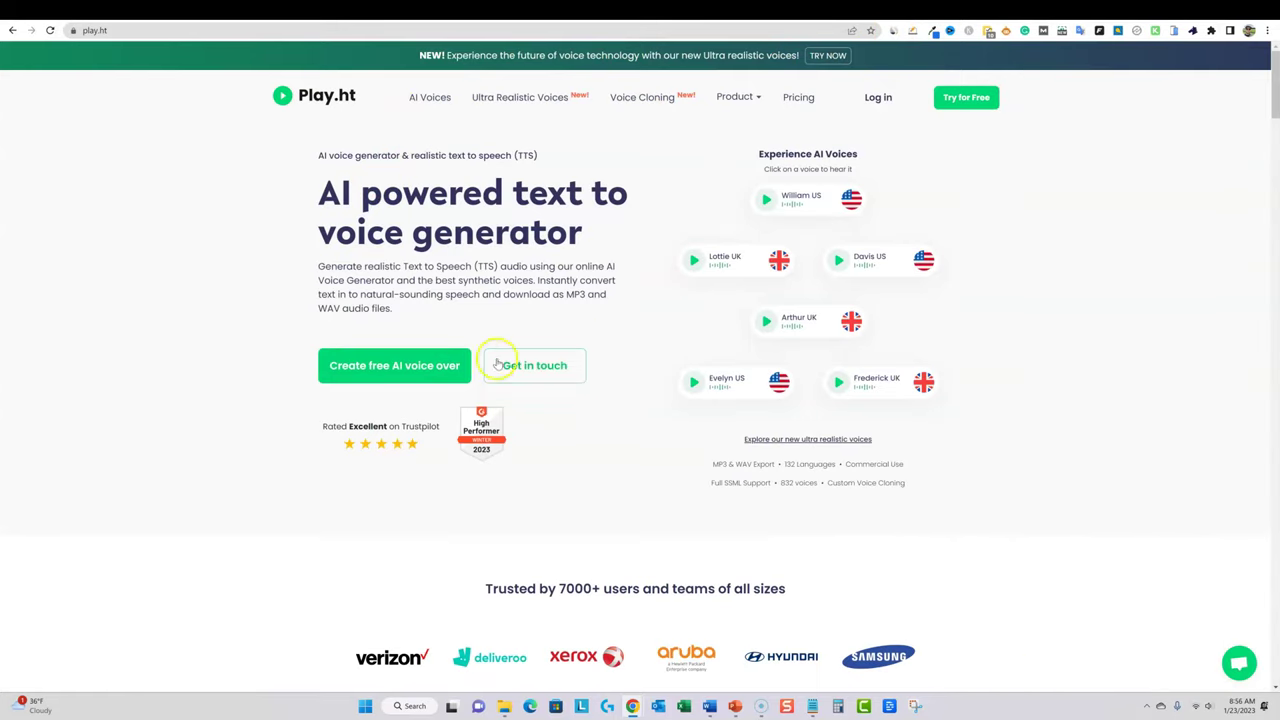
{"action": "scroll", "coordinate": [551, 394], "scroll_direction": "down", "scroll_amount": 10}
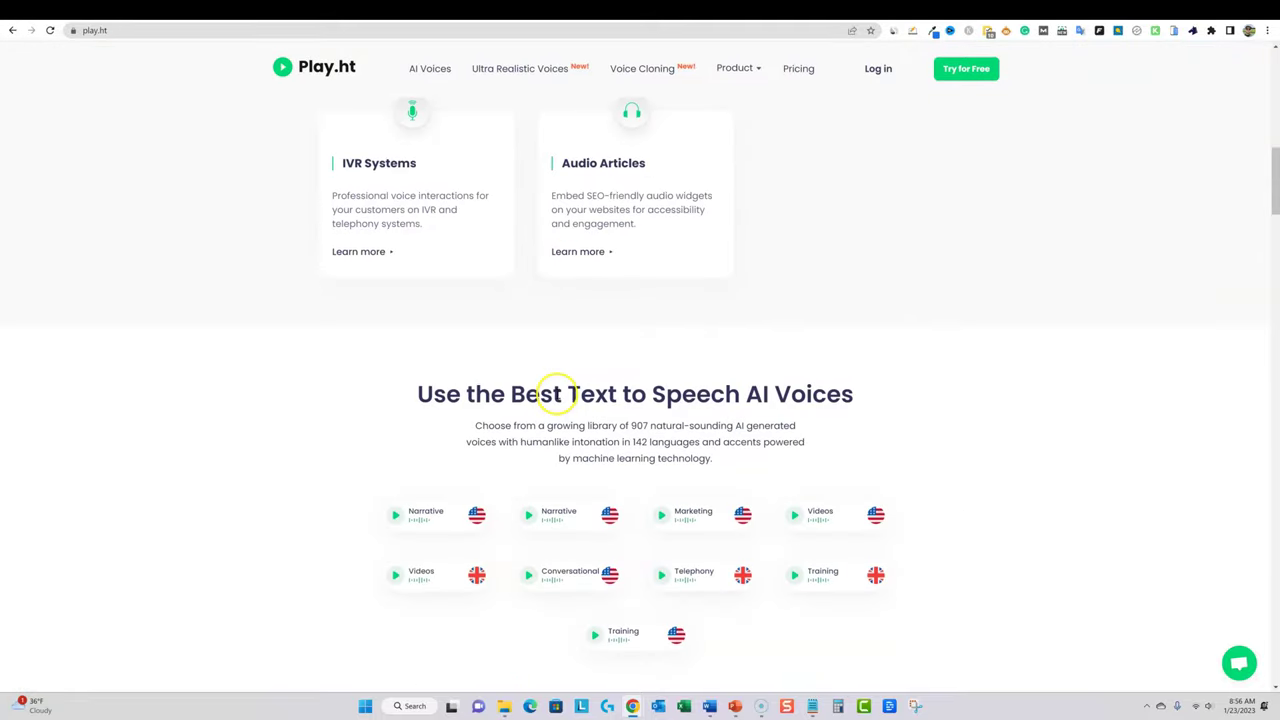
{"action": "scroll", "coordinate": [553, 386], "scroll_direction": "down", "scroll_amount": 4}
{"action": "scroll", "coordinate": [566, 357], "scroll_direction": "up", "scroll_amount": 2}
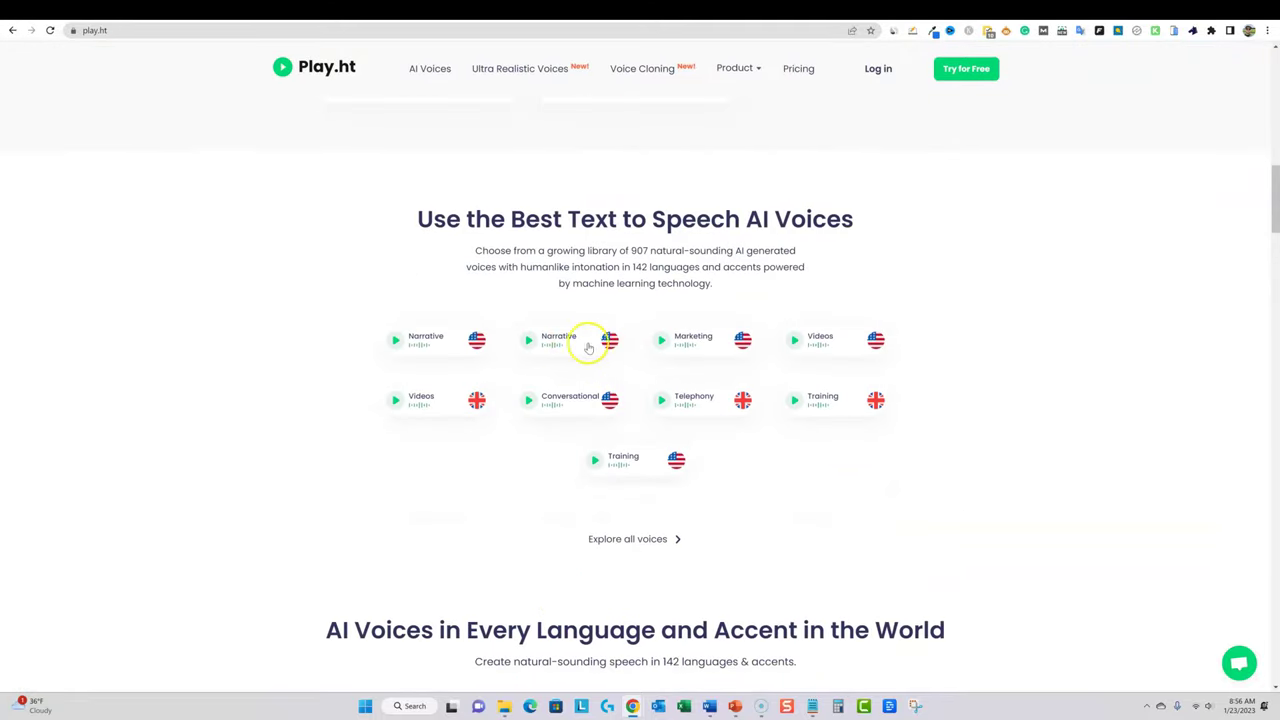
On the Ultra realistic voices page, play the Anthony, Stella, Susan and William samples
{"action": "left_click", "coordinate": [517, 72]}
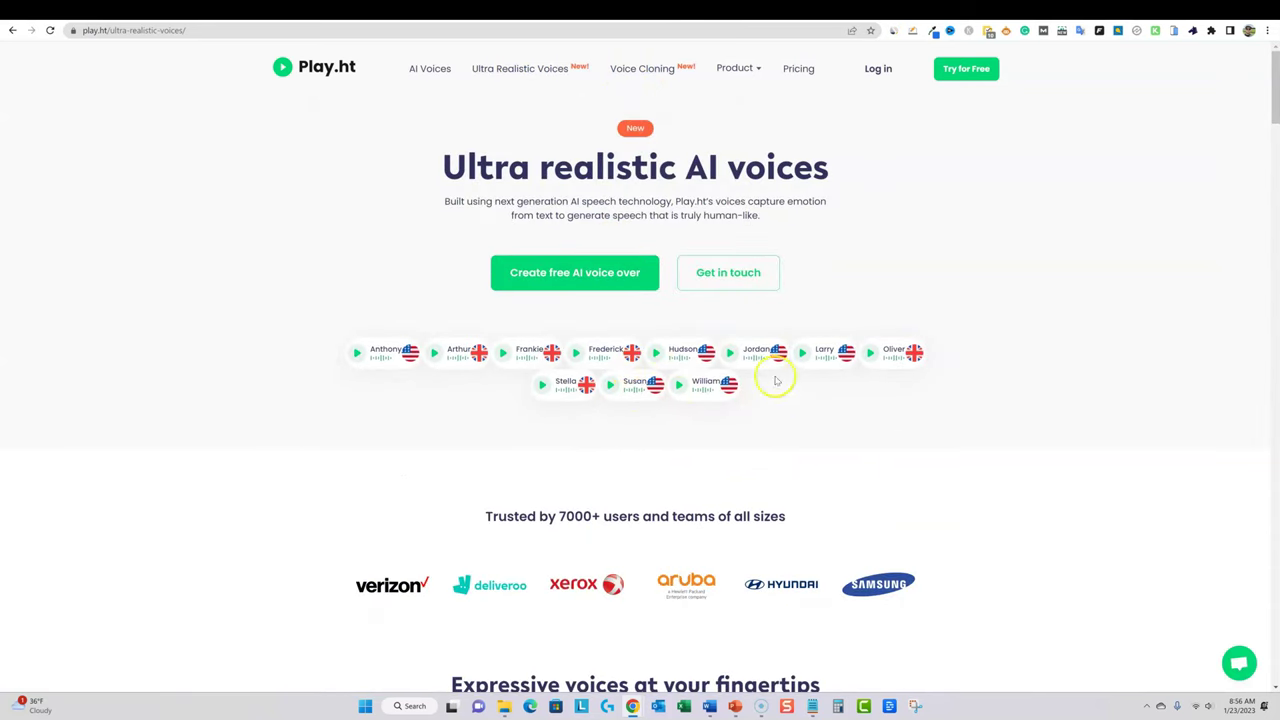
{"action": "left_click", "coordinate": [357, 355]}
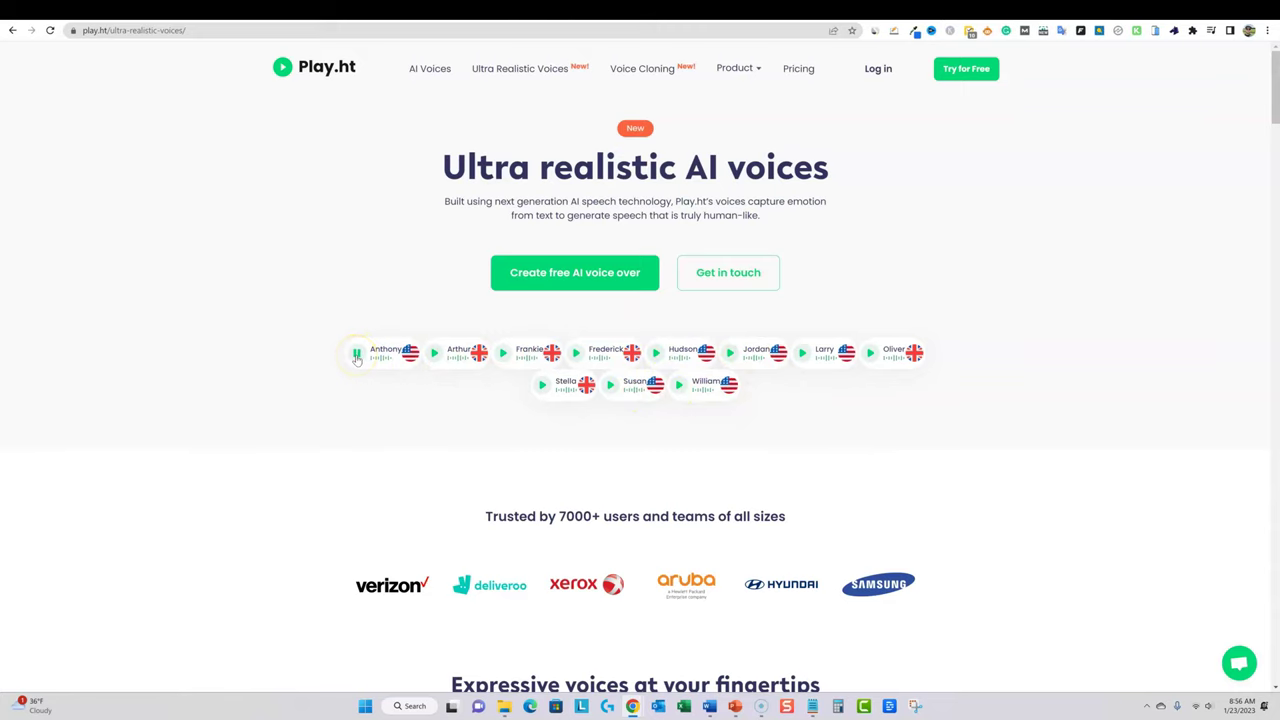
{"action": "left_click", "coordinate": [541, 386]}
{"action": "left_click", "coordinate": [610, 386]}
{"action": "left_click", "coordinate": [679, 386]}
{"action": "left_click", "coordinate": [679, 386]}
{"action": "mouse_move", "coordinate": [987, 12]}
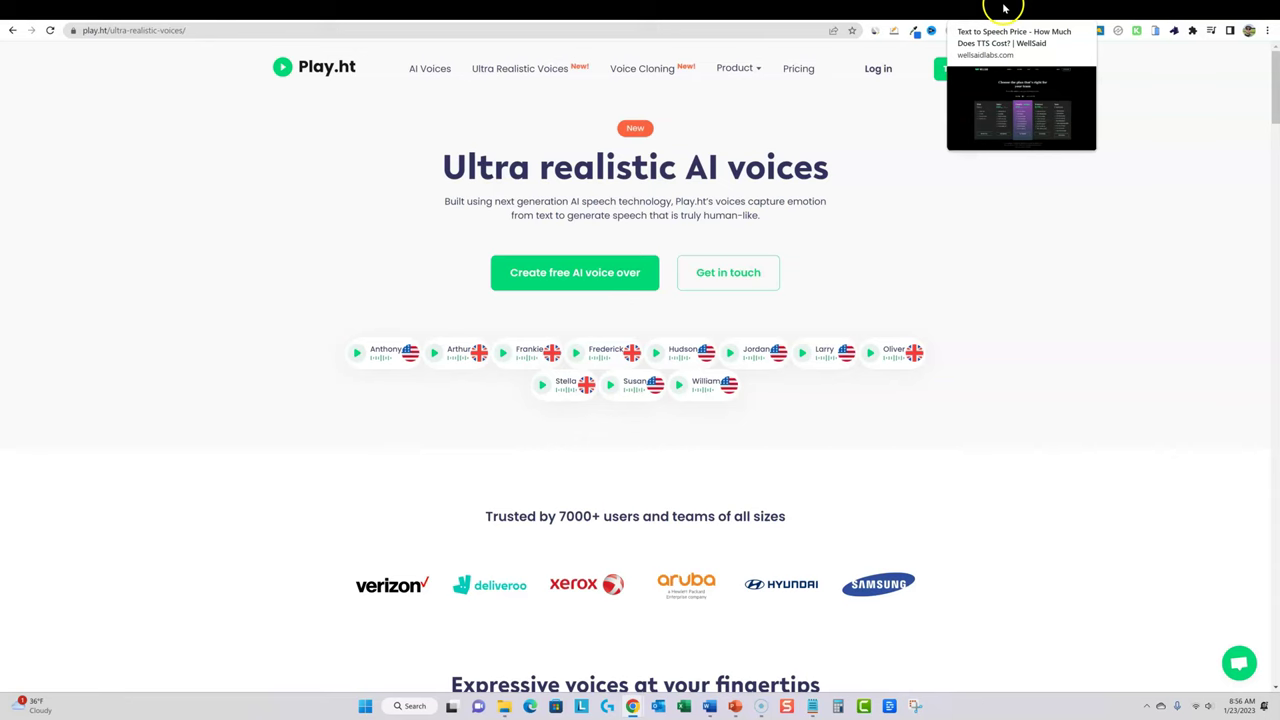
Cycle through the Pictory, WellSaid and Play.ht tabs, settling on the smartest-dogs storyboard
{"action": "left_click", "coordinate": [916, 8]}
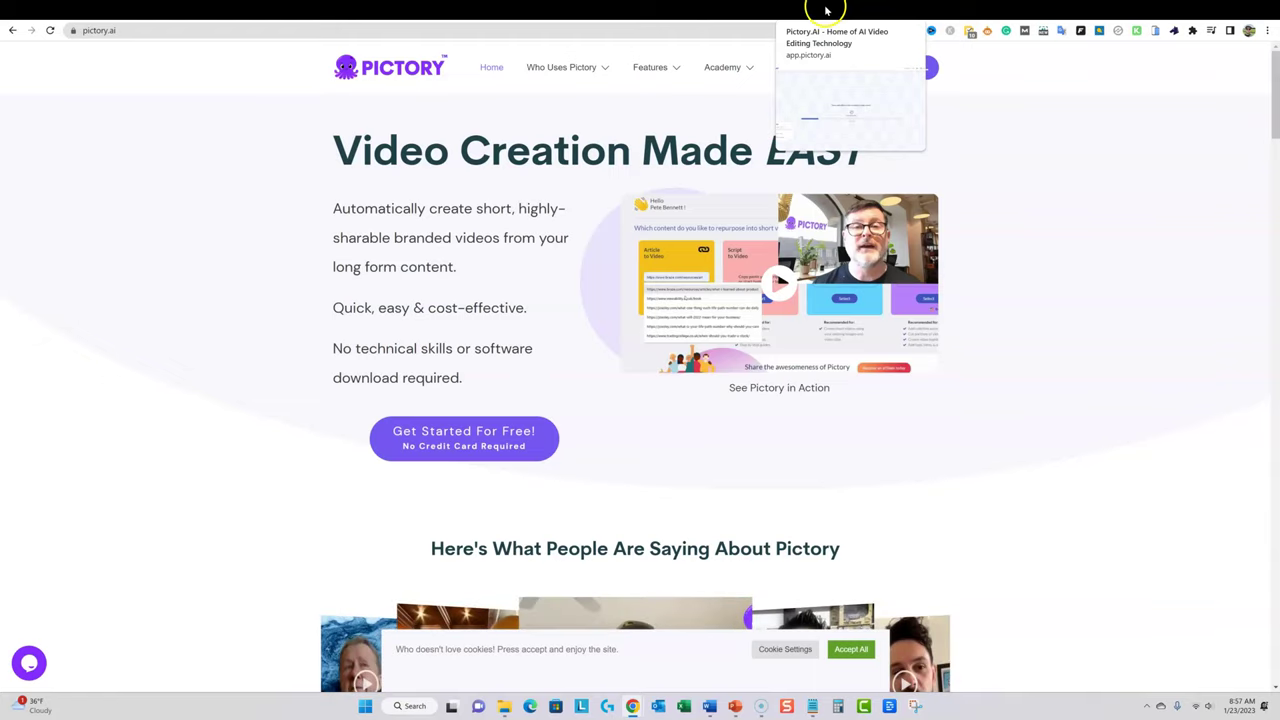
{"action": "left_click", "coordinate": [826, 9]}
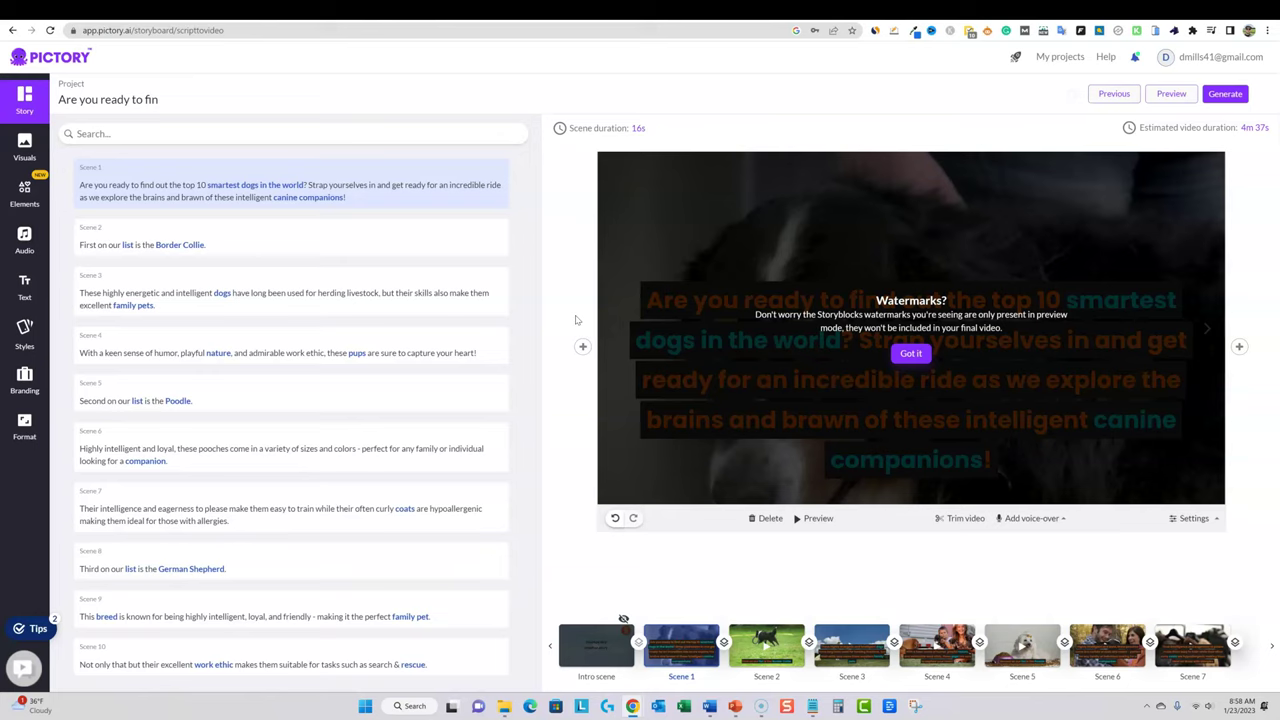
{"action": "left_click", "coordinate": [975, 12]}
{"action": "left_click", "coordinate": [1067, 12]}
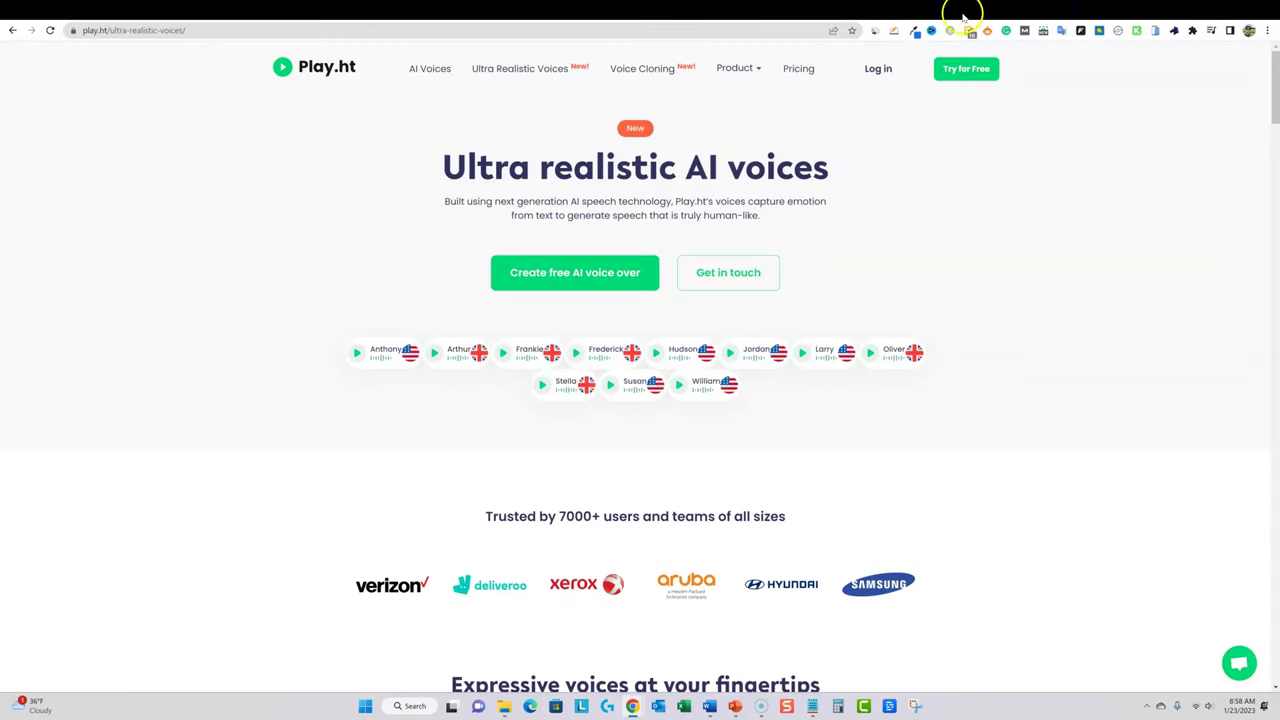
{"action": "left_click", "coordinate": [906, 12]}
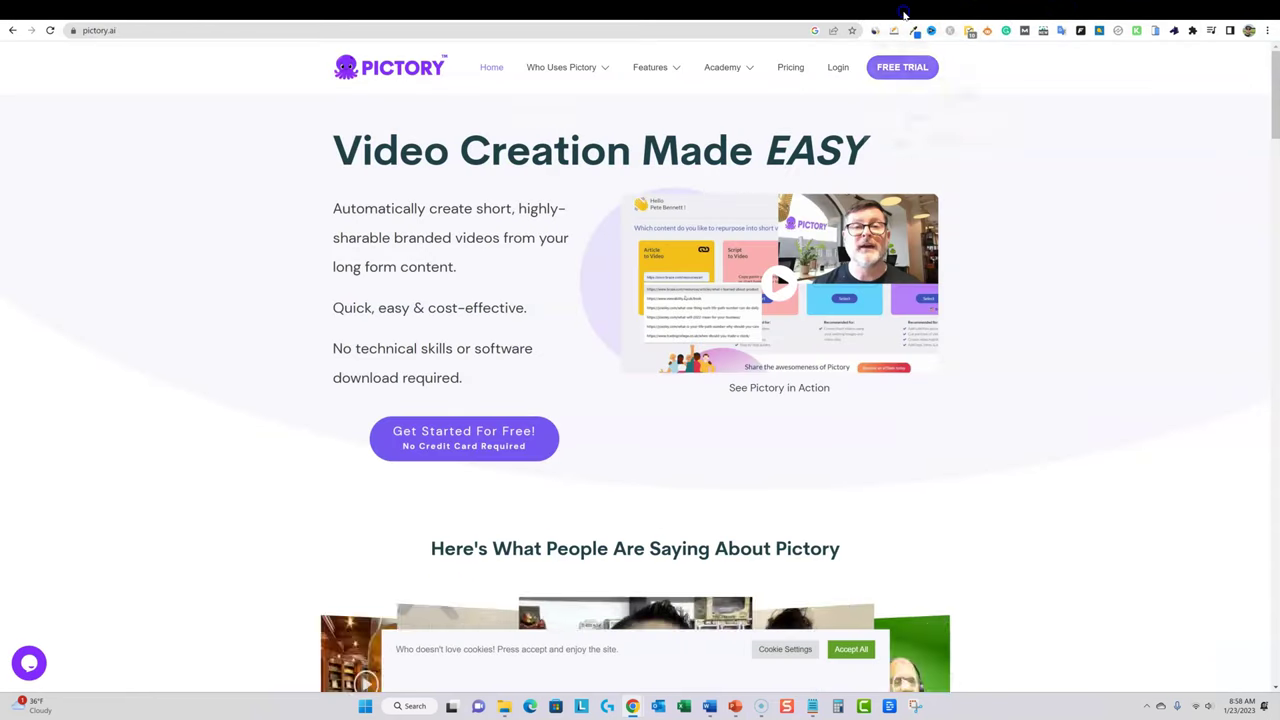
{"action": "left_click", "coordinate": [852, 12]}
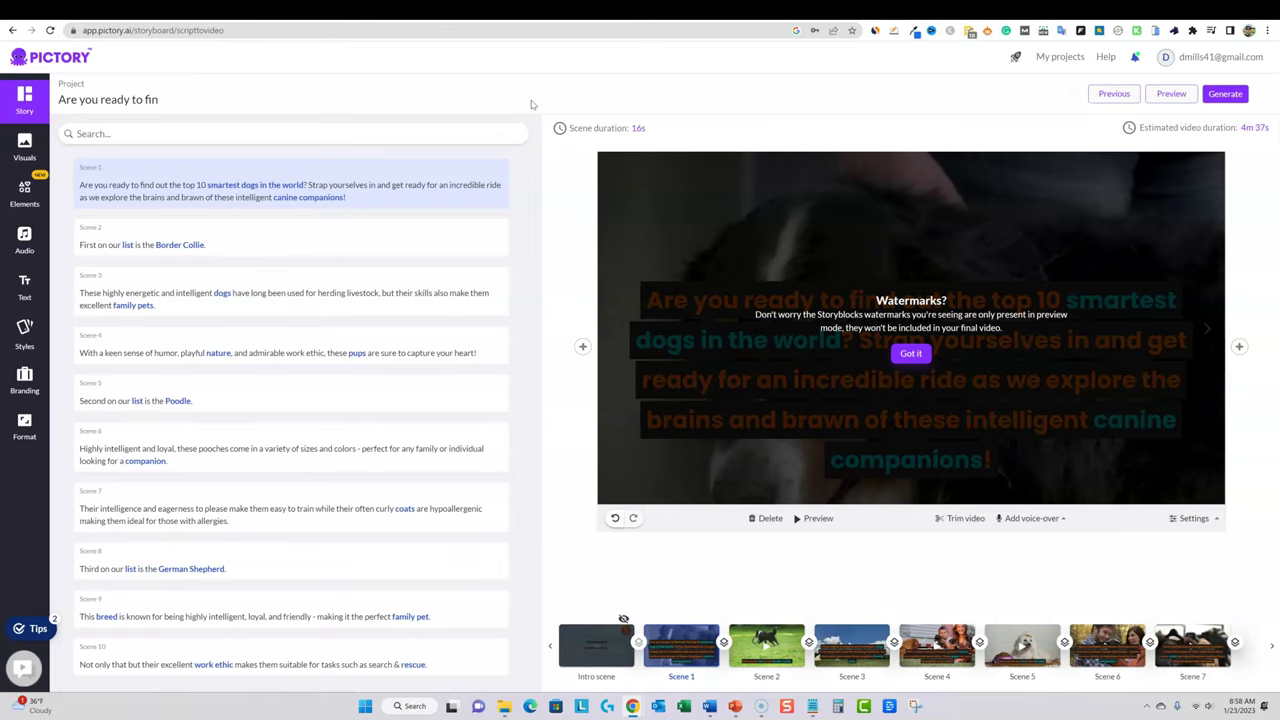
{"action": "left_click", "coordinate": [1085, 8]}
{"action": "left_click", "coordinate": [997, 8]}
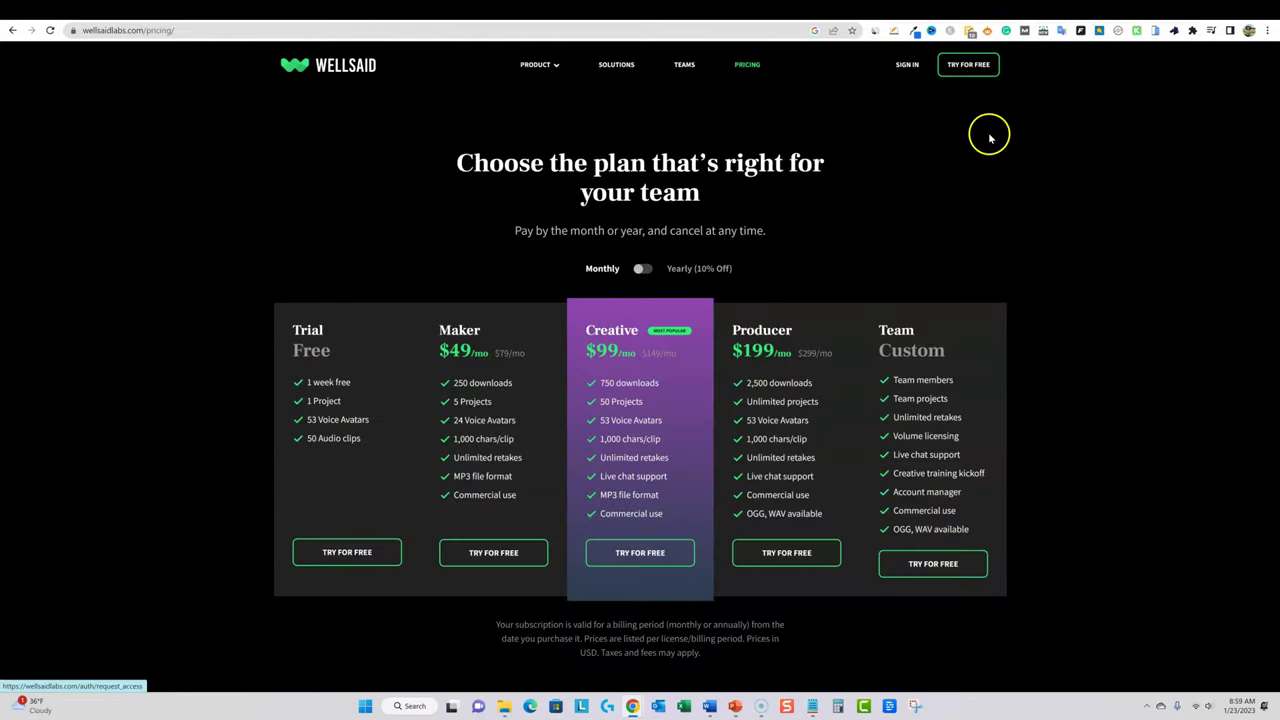
{"action": "mouse_move", "coordinate": [835, 13]}
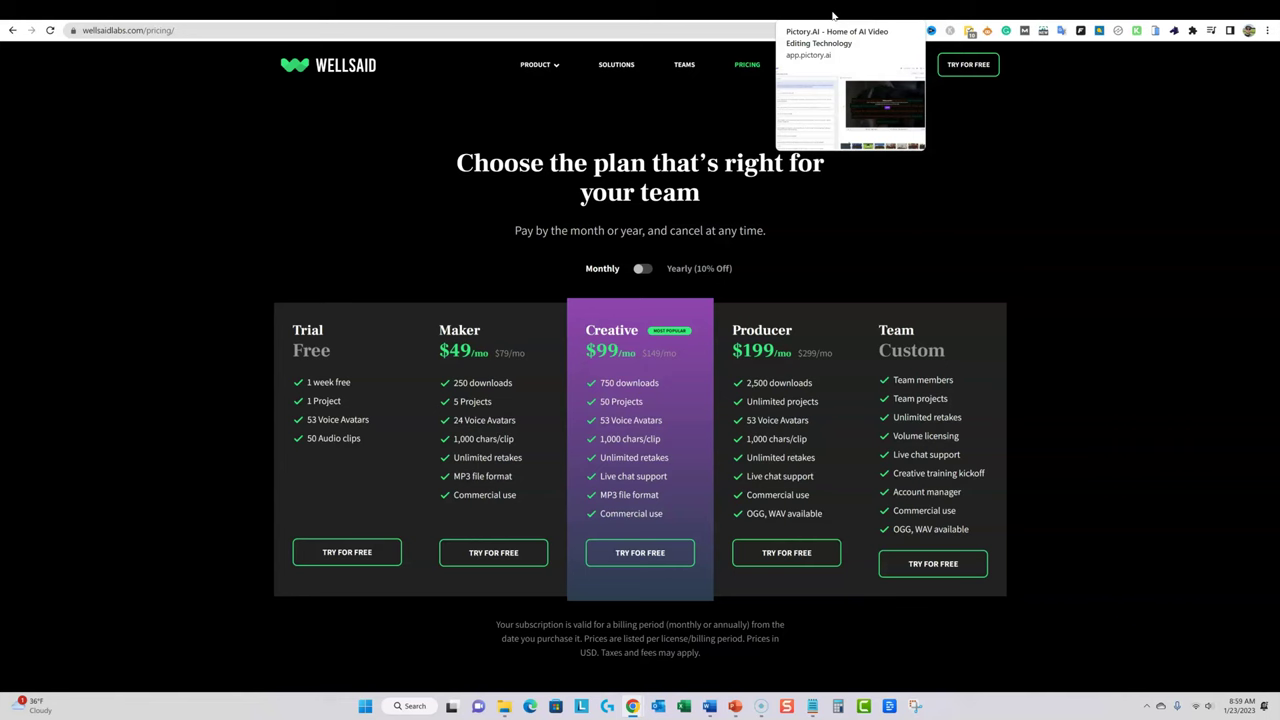
{"action": "left_click", "coordinate": [832, 14]}
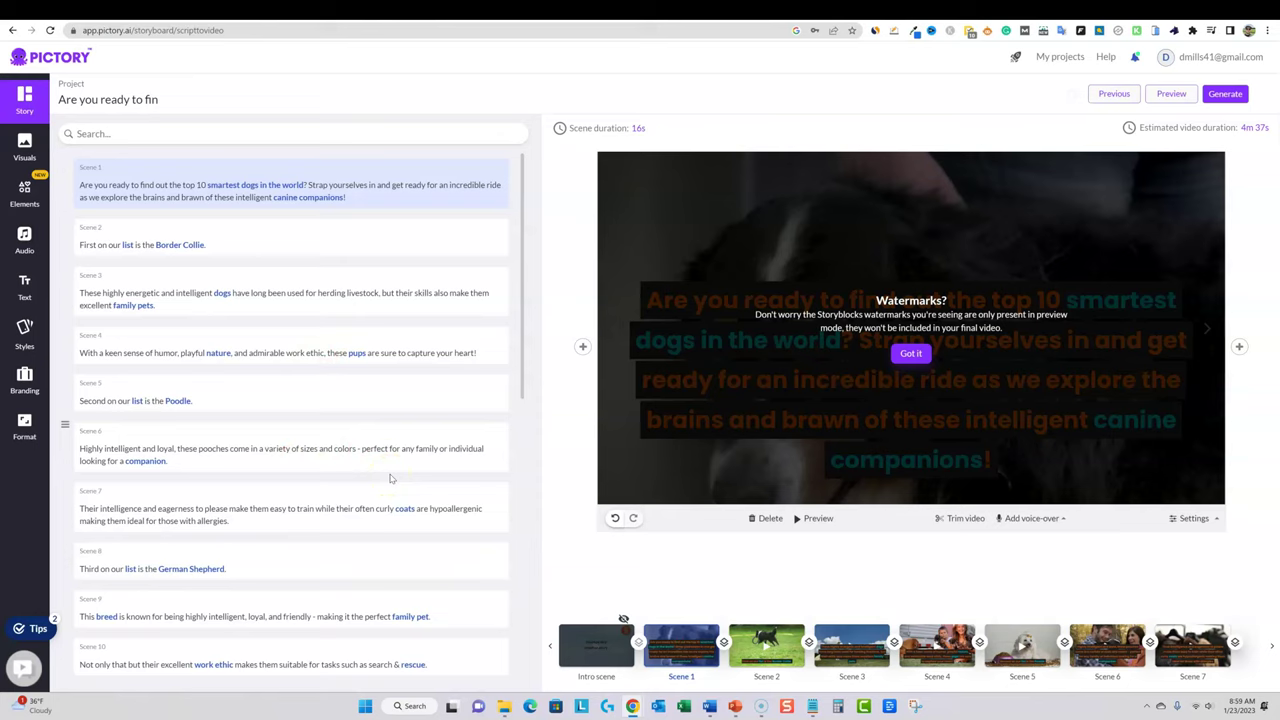
Preview the clips for Scenes 2 through 6, including the Border Collie and Poodle clips
{"action": "left_click", "coordinate": [153, 244]}
{"action": "left_click", "coordinate": [385, 246]}
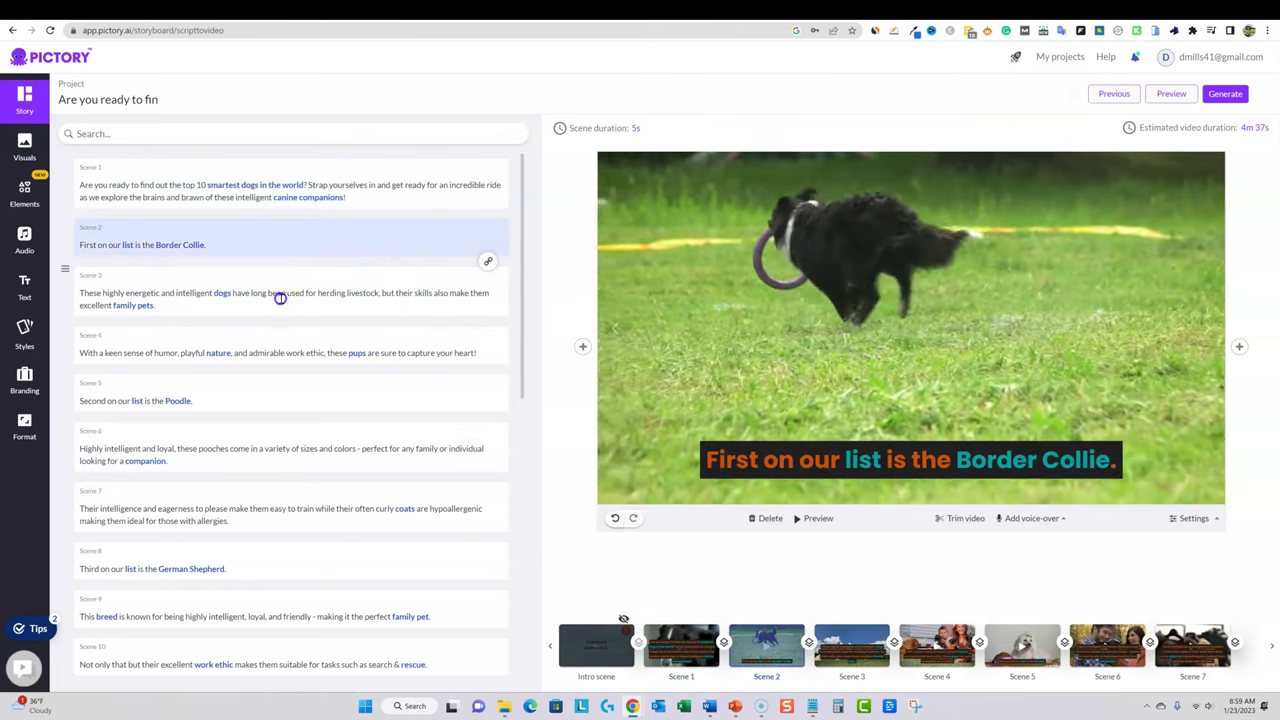
{"action": "left_click", "coordinate": [280, 298]}
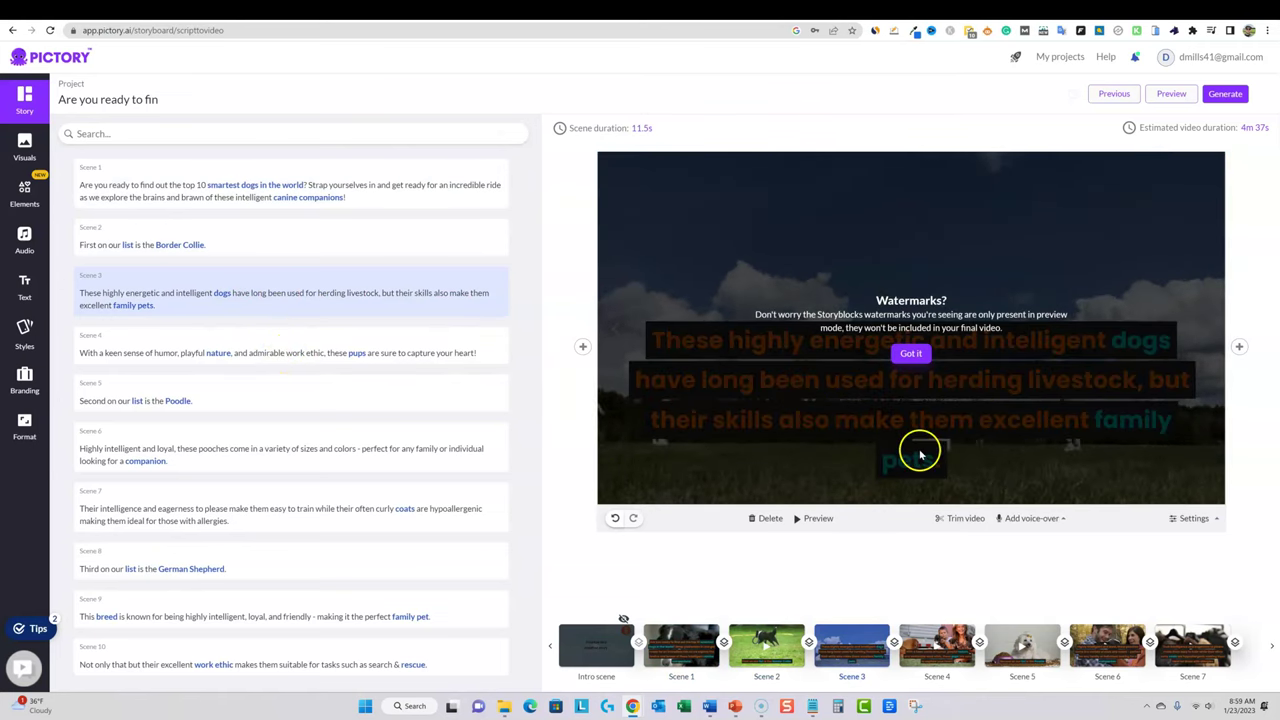
{"action": "left_click", "coordinate": [228, 352]}
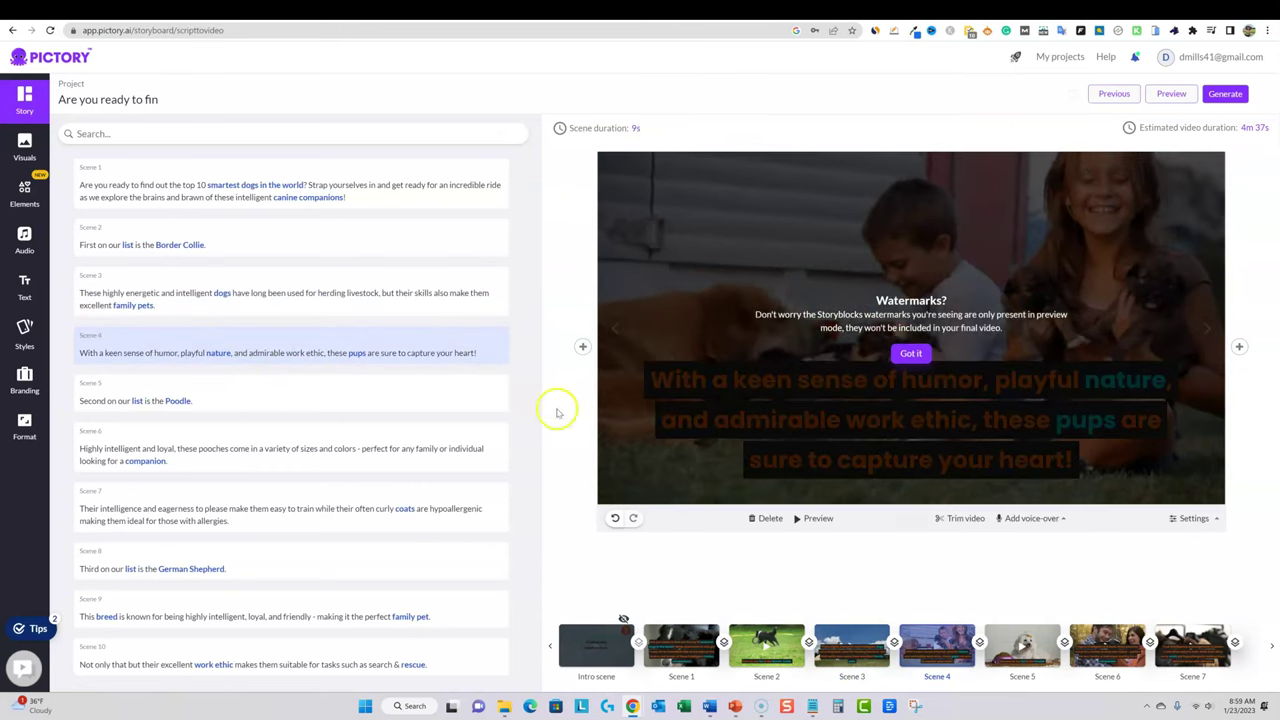
{"action": "left_click", "coordinate": [268, 398]}
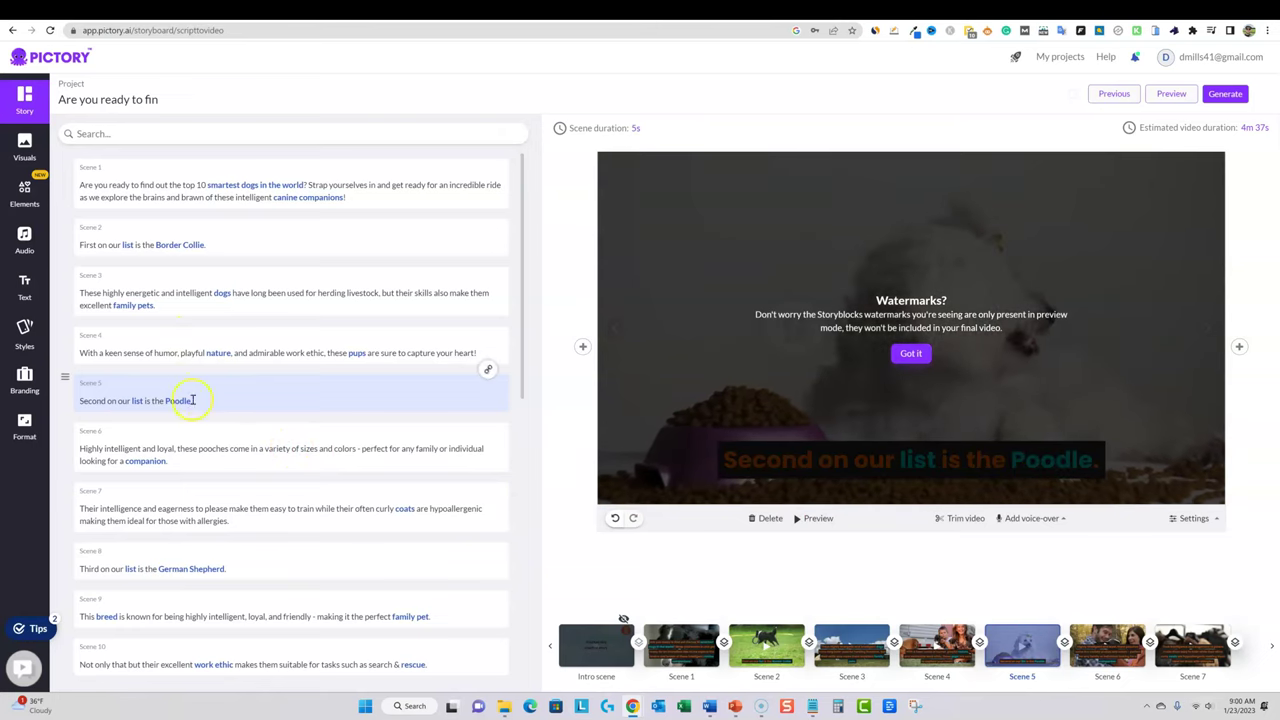
{"action": "left_click", "coordinate": [200, 449]}
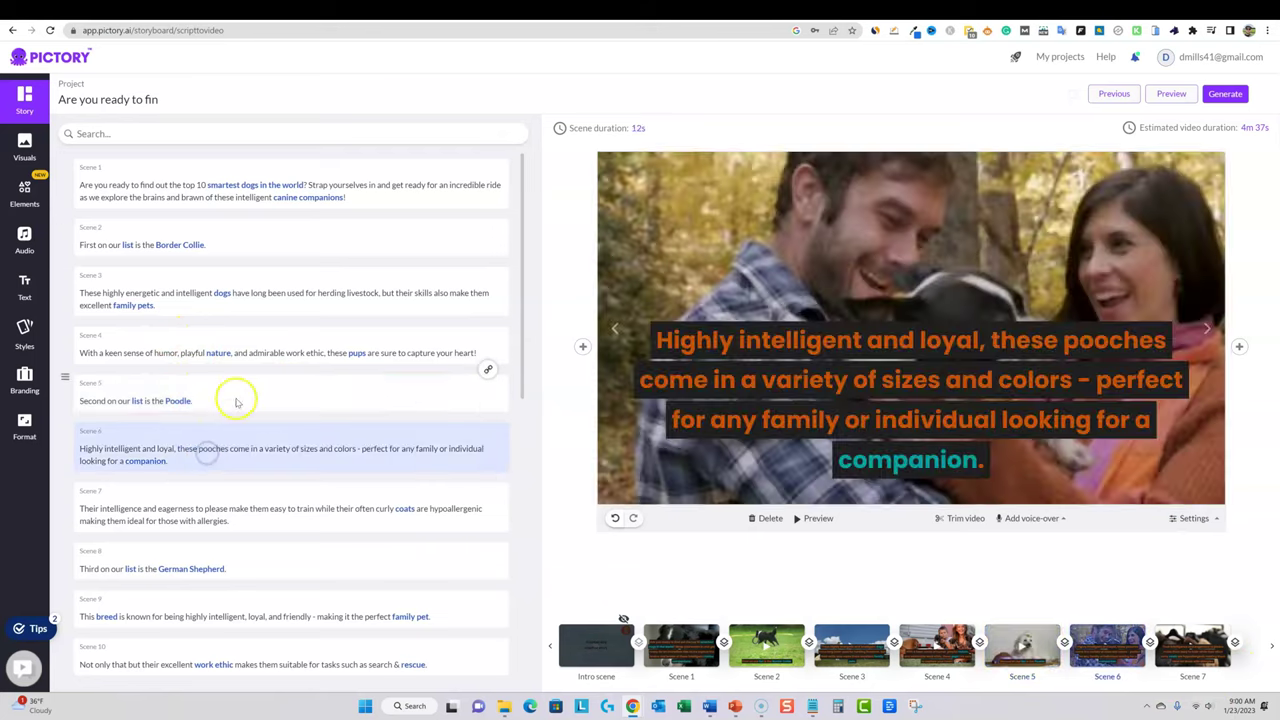
Compare Scenes 5 and 6, ending on the Poodle scene
{"action": "left_click", "coordinate": [237, 401]}
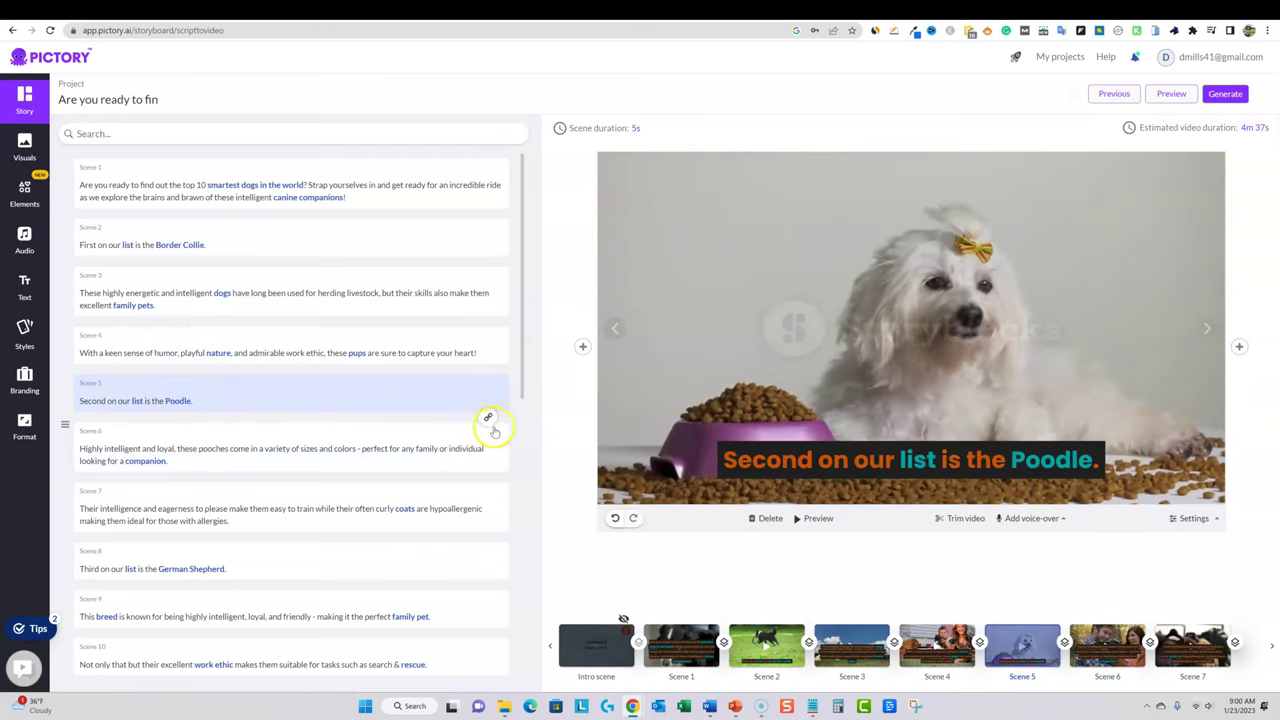
{"action": "left_click", "coordinate": [314, 447]}
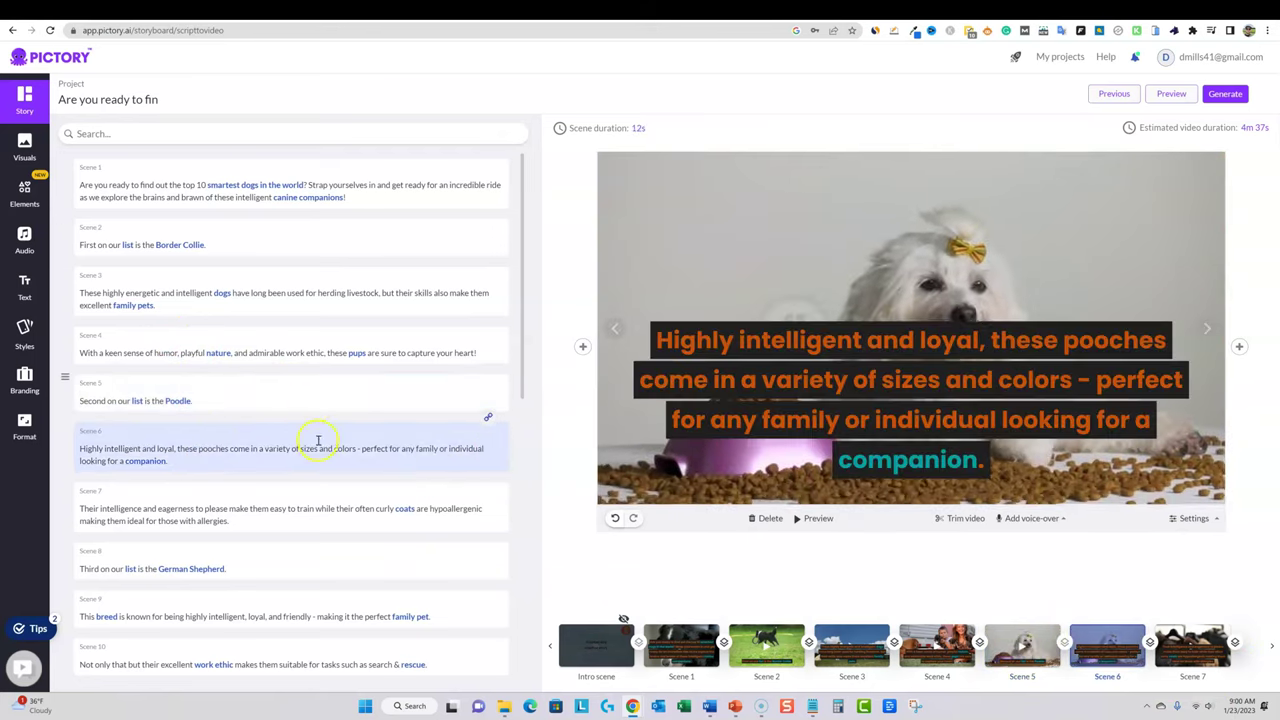
{"action": "left_click", "coordinate": [310, 403]}
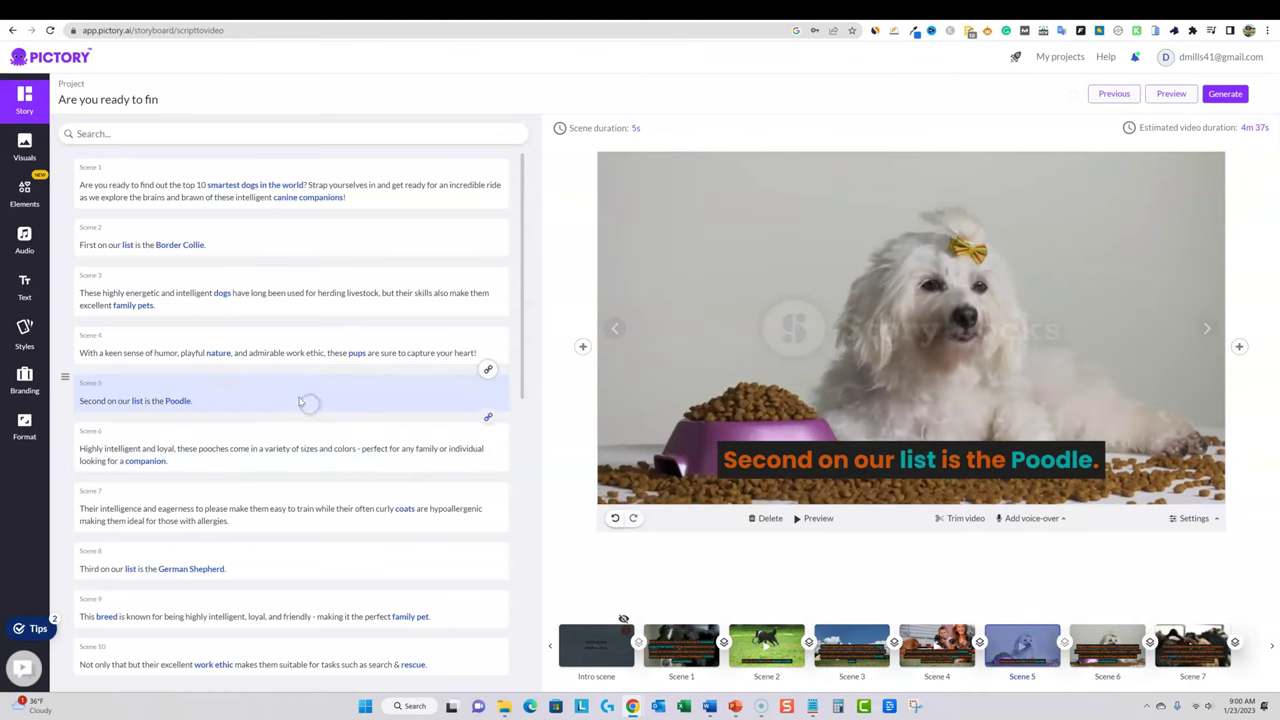
Search stock visuals for 'poodle', apply the white poodle-on-grass clip, then check Scene 6
{"action": "left_click", "coordinate": [24, 147]}
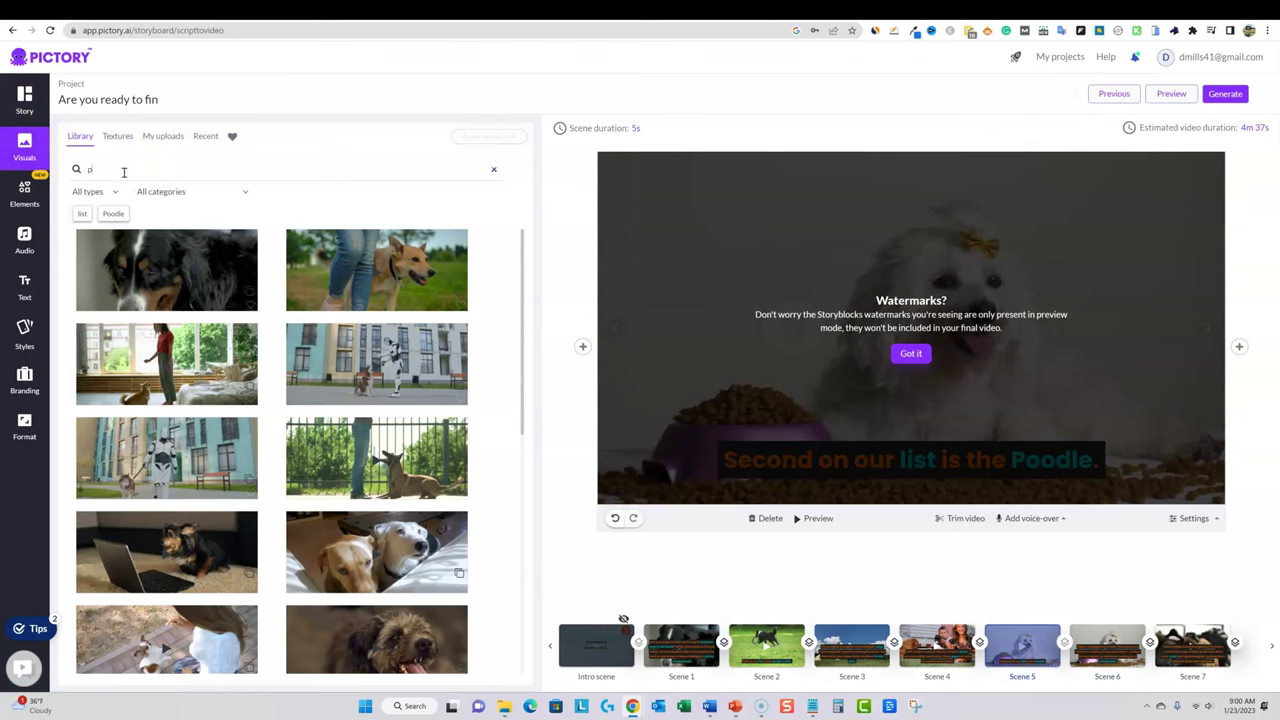
{"action": "key", "text": "Return"}
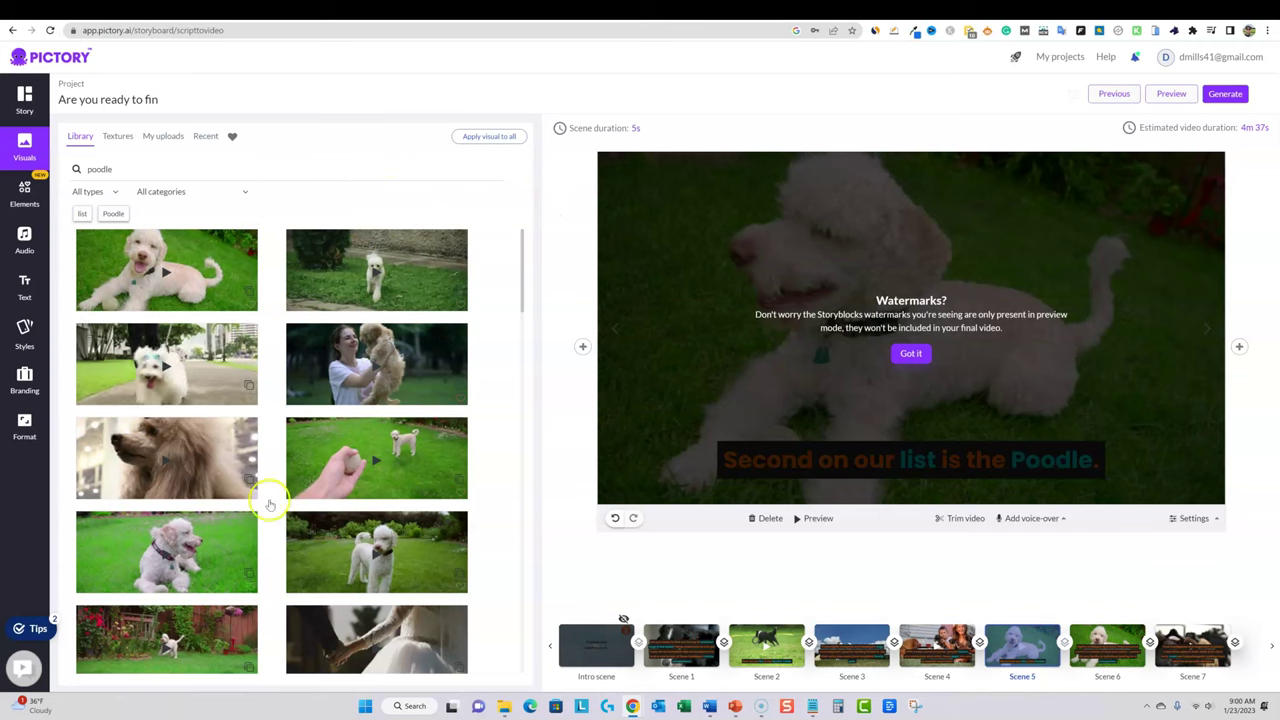
{"action": "scroll", "coordinate": [288, 534], "scroll_direction": "down", "scroll_amount": 4}
{"action": "scroll", "coordinate": [400, 523], "scroll_direction": "up", "scroll_amount": 4}
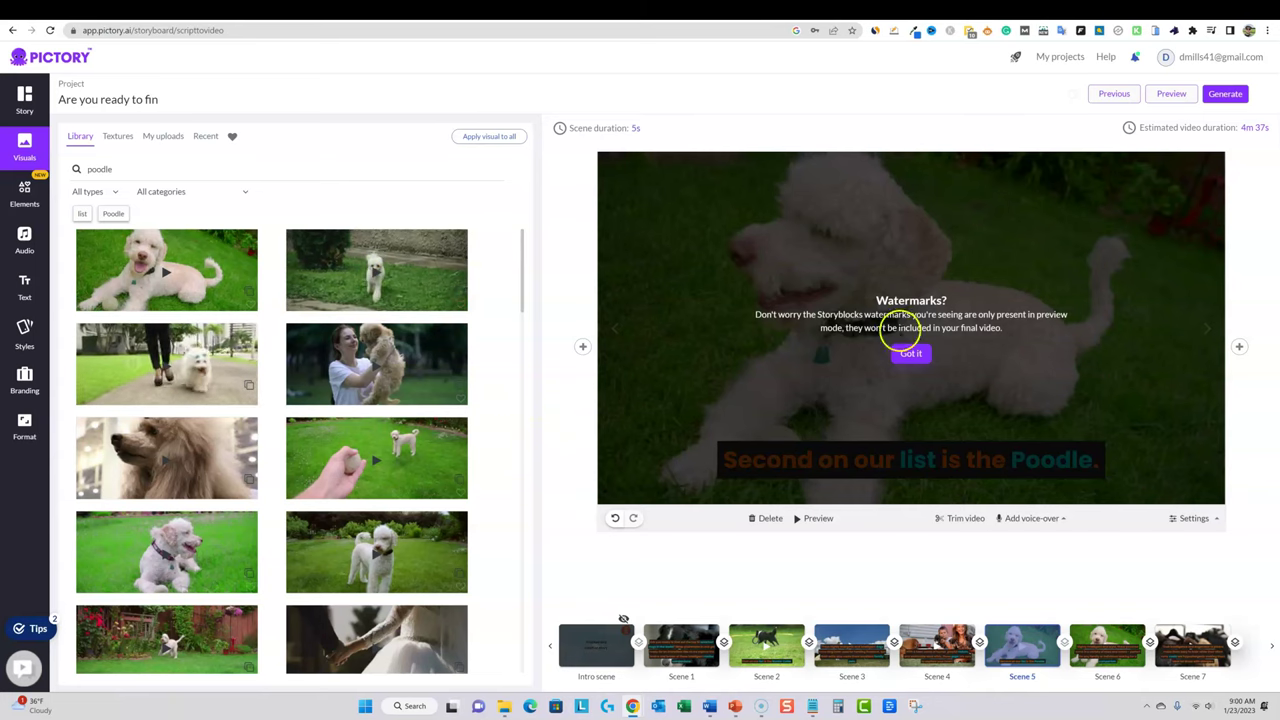
{"action": "left_click", "coordinate": [911, 354]}
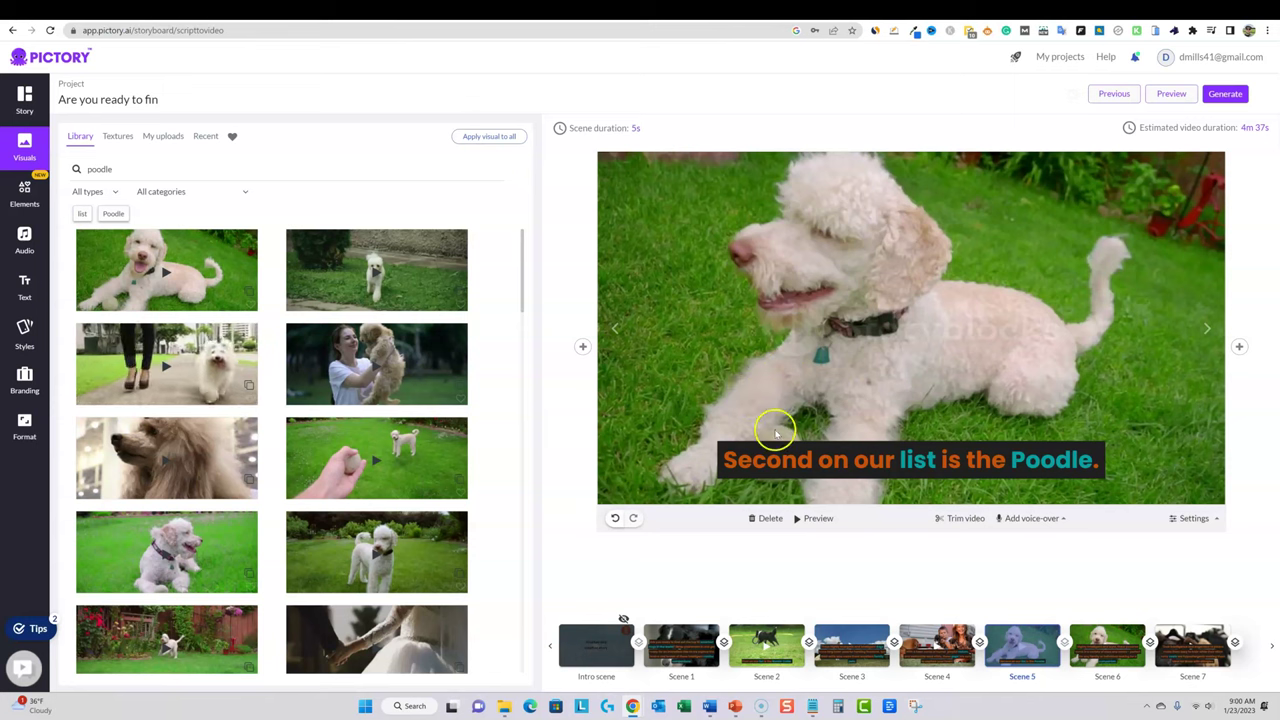
{"action": "left_click", "coordinate": [24, 96]}
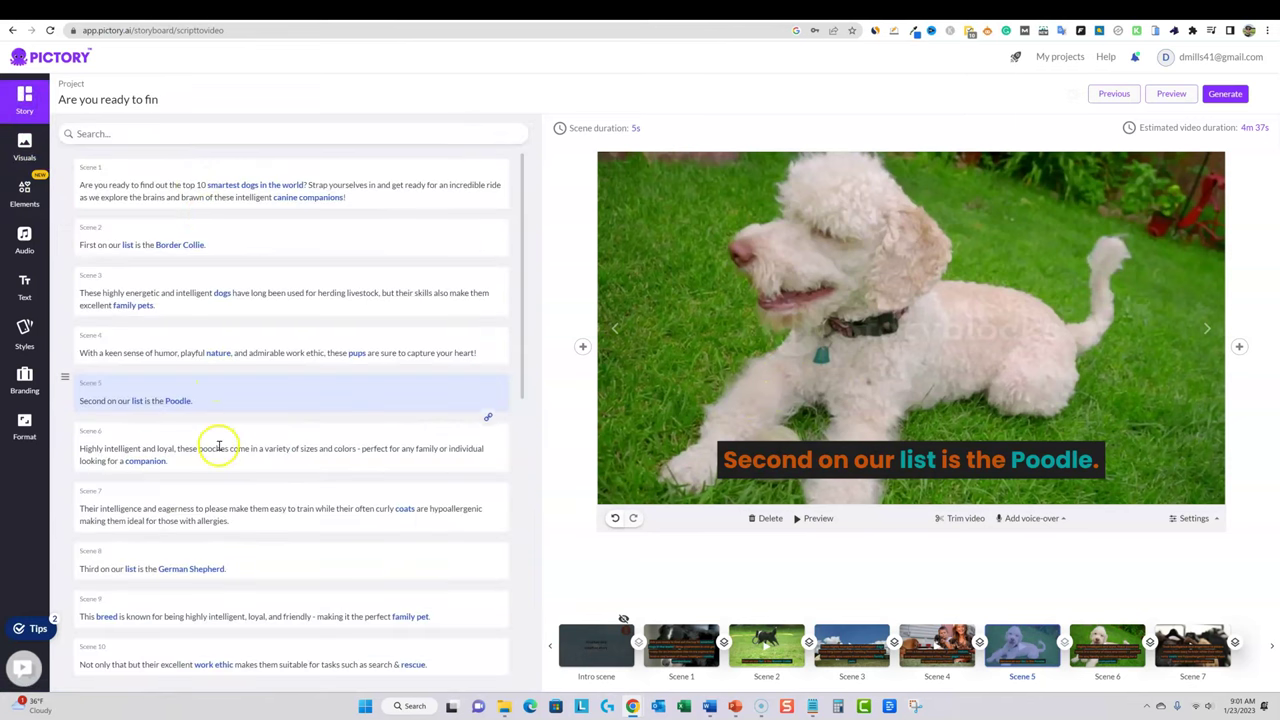
{"action": "left_click", "coordinate": [219, 449]}
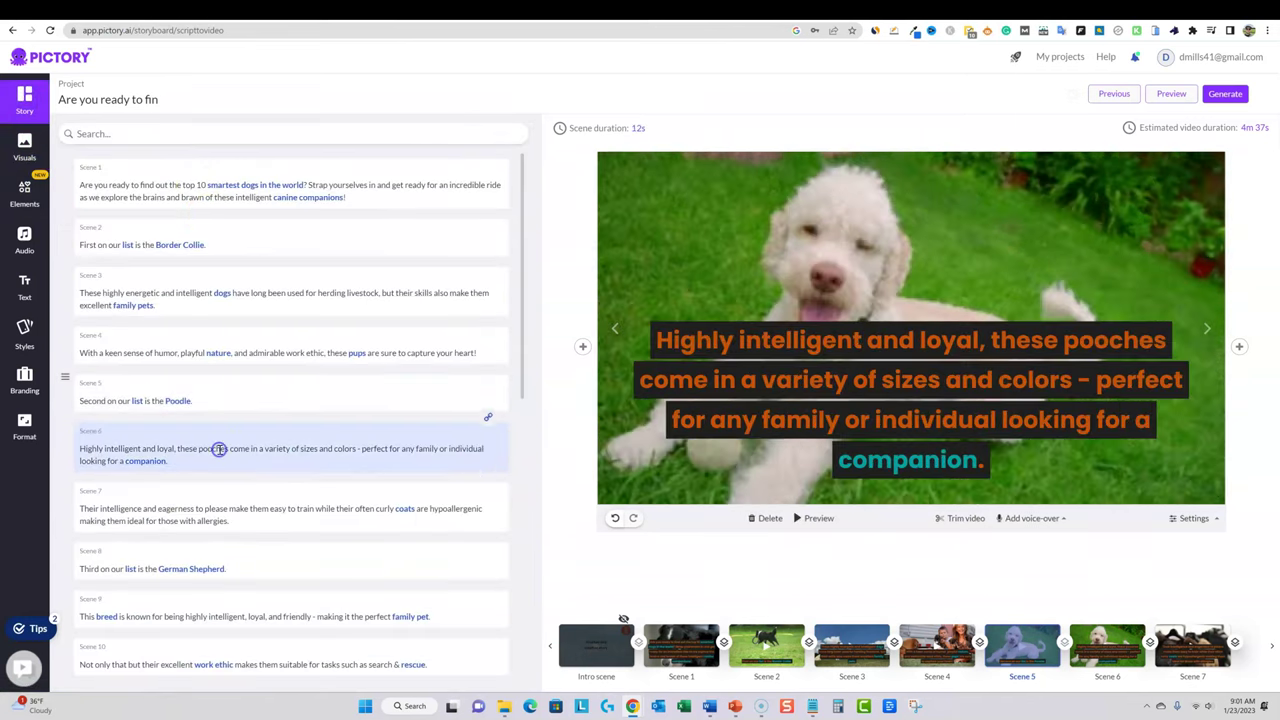
Select Scene 7, the caption about the Poodle's curly hypoallergenic coat
{"action": "left_click", "coordinate": [309, 509]}
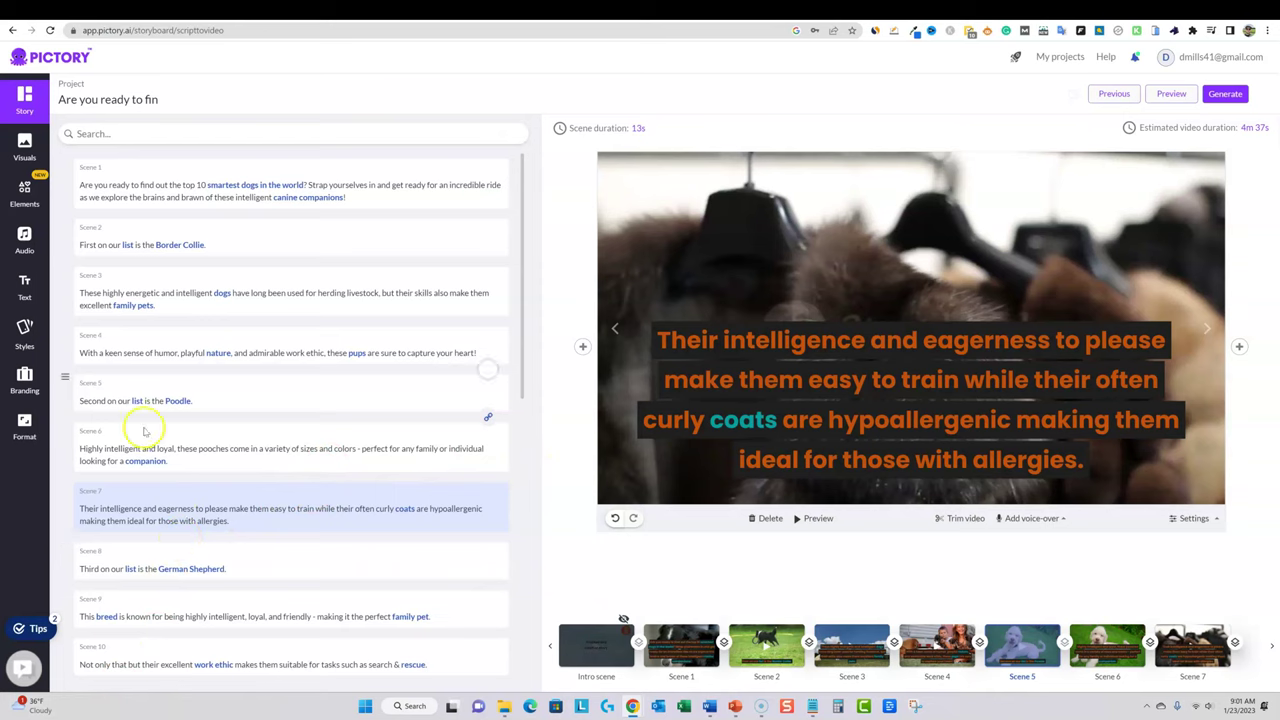
Apply the stock clip of a woman holding a curly poodle to Scene 7
{"action": "left_click", "coordinate": [24, 147]}
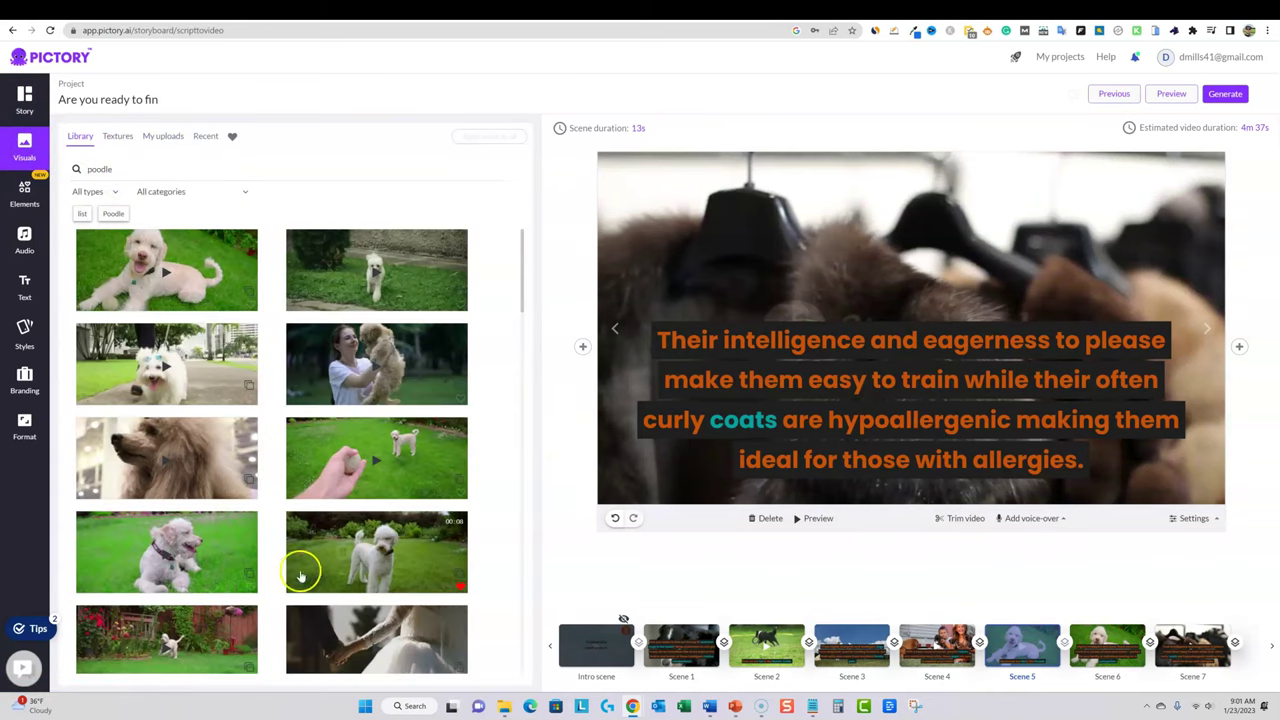
{"action": "left_click", "coordinate": [377, 362]}
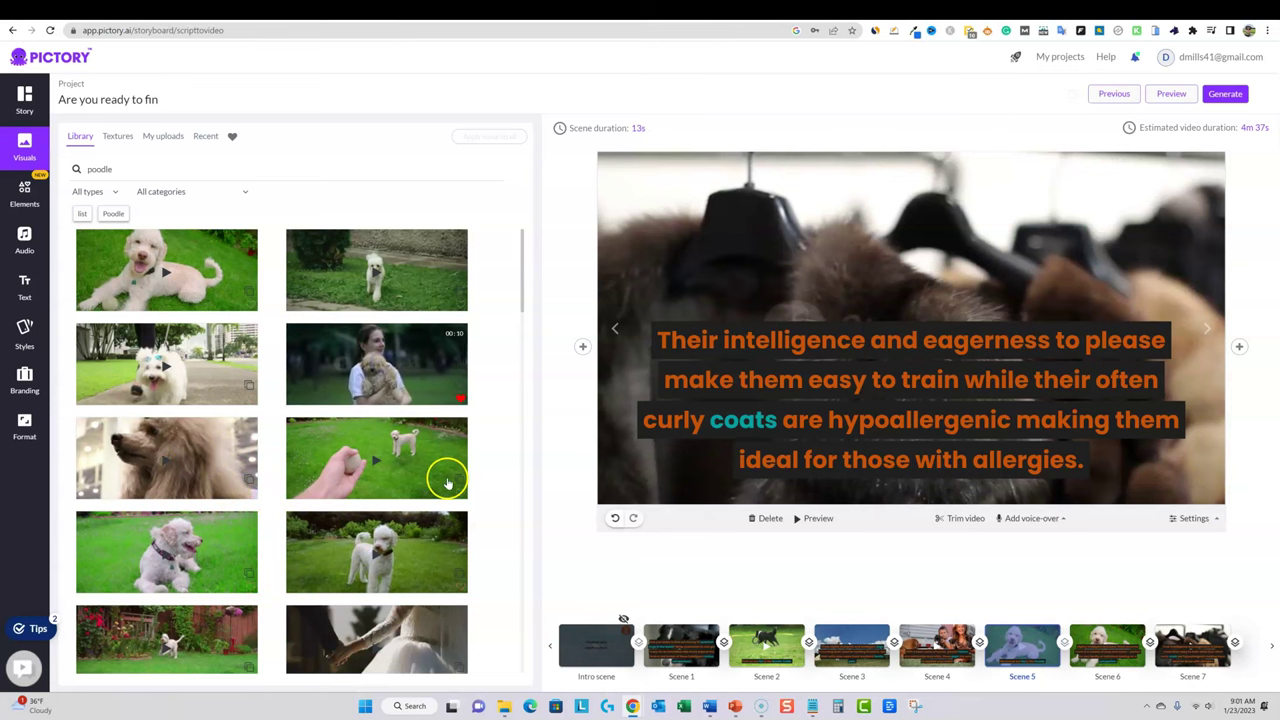
{"action": "left_click", "coordinate": [24, 100]}
{"action": "scroll", "coordinate": [337, 517], "scroll_direction": "down", "scroll_amount": 3}
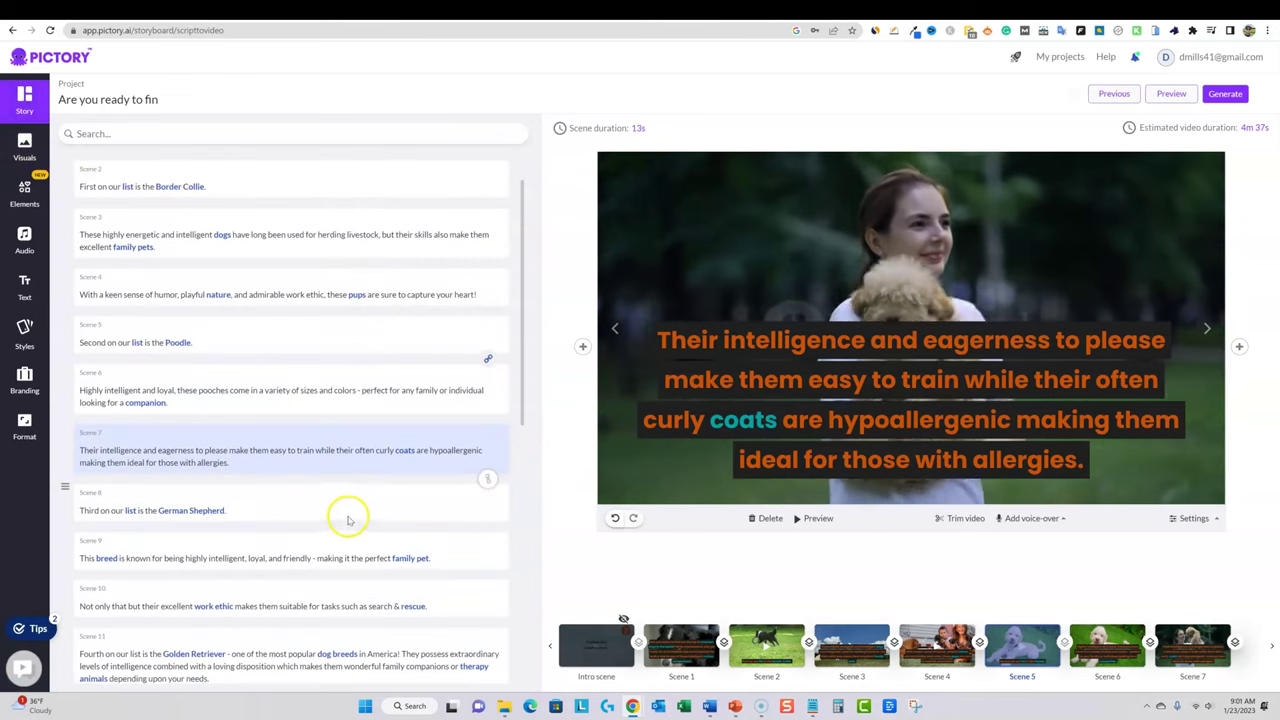
Link Scene 9 with Scene 8 so both share the German Shepherd puppy clip
{"action": "left_click", "coordinate": [260, 450]}
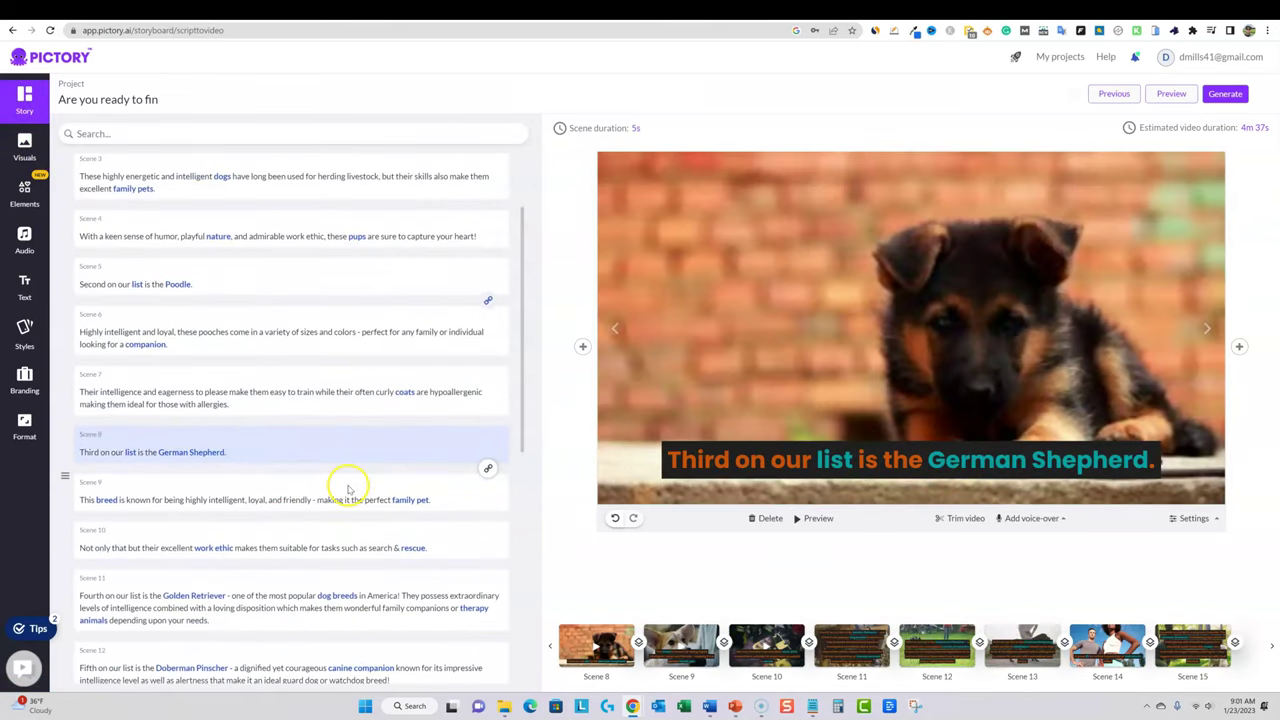
{"action": "left_click", "coordinate": [300, 497]}
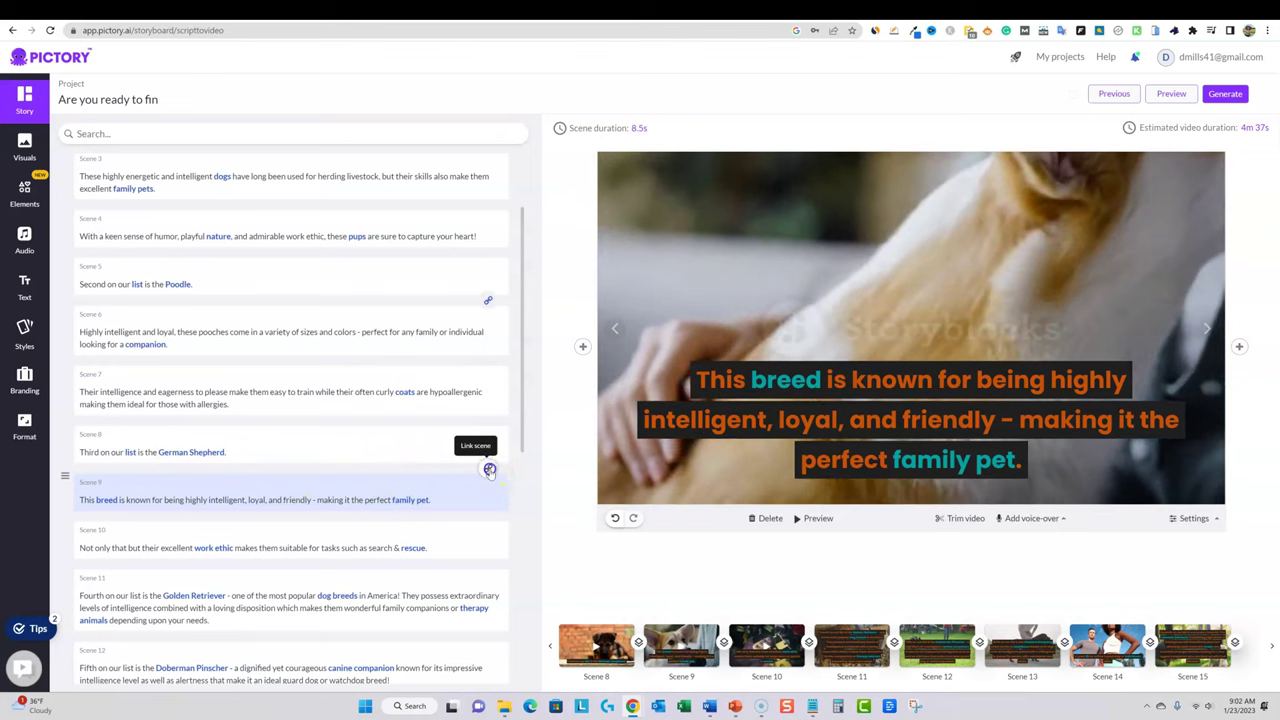
{"action": "left_click", "coordinate": [490, 470]}
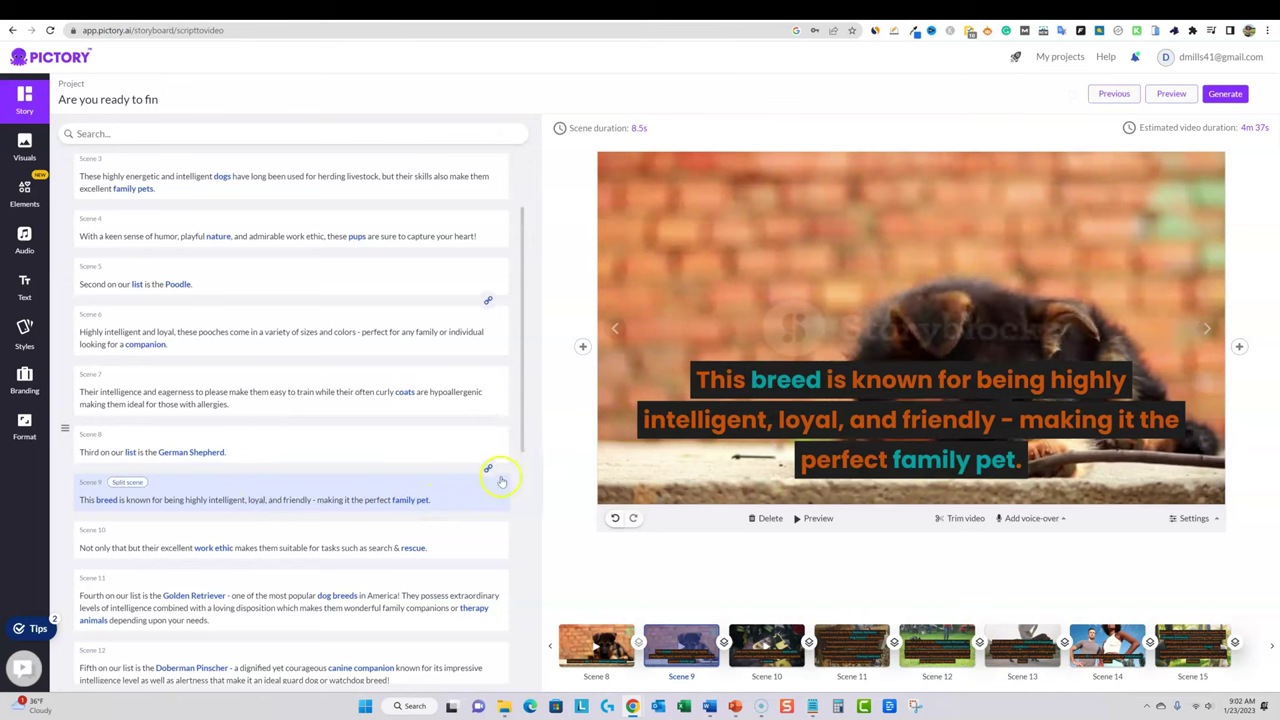
{"action": "left_click", "coordinate": [256, 453]}
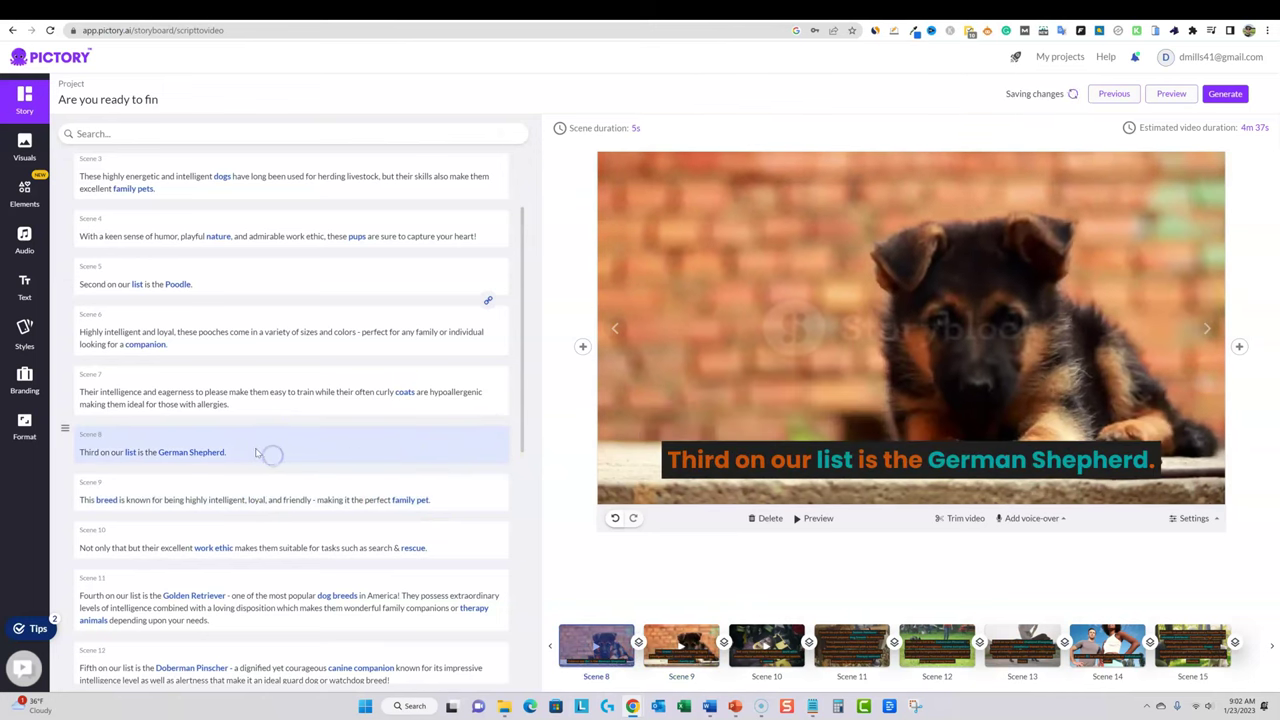
{"action": "left_click", "coordinate": [270, 502]}
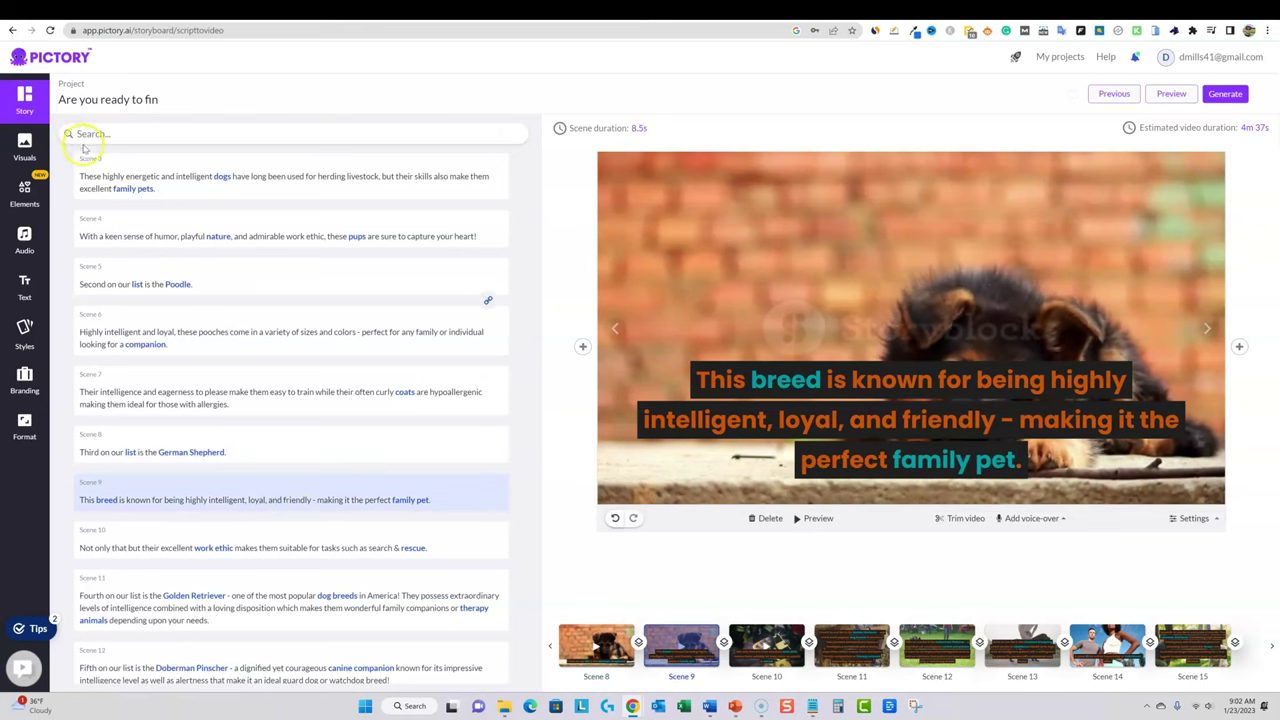
Search stock visuals for 'german shepherd' and give Scene 9 an adult German Shepherd clip
{"action": "left_click", "coordinate": [24, 146]}
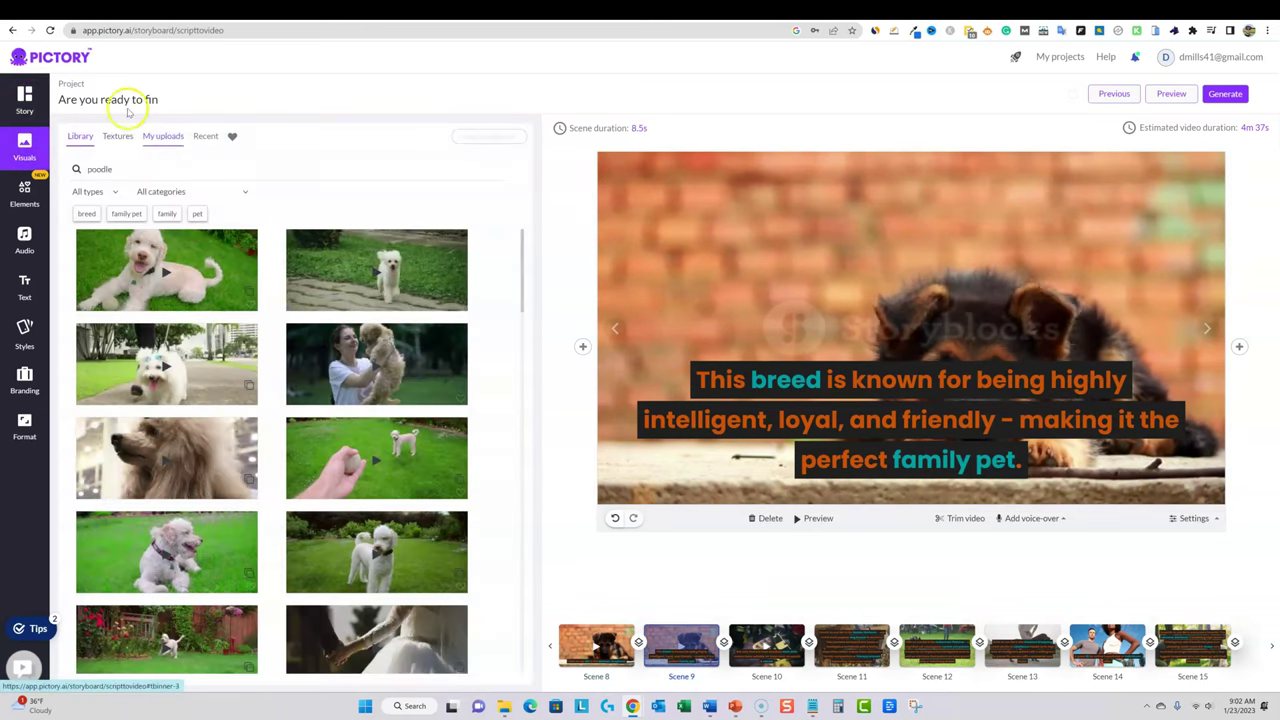
{"action": "double_click", "coordinate": [112, 169]}
{"action": "type", "text": "g"}
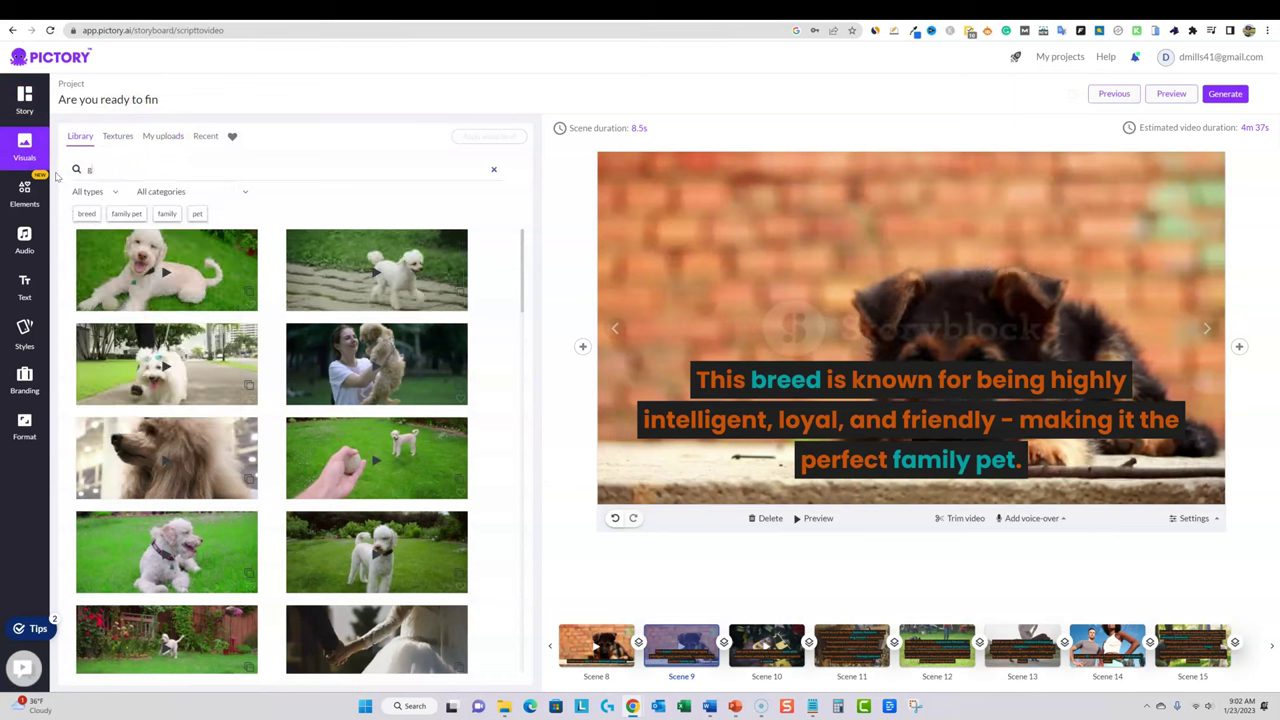
{"action": "type", "text": "erman she"}
{"action": "left_click", "coordinate": [96, 191]}
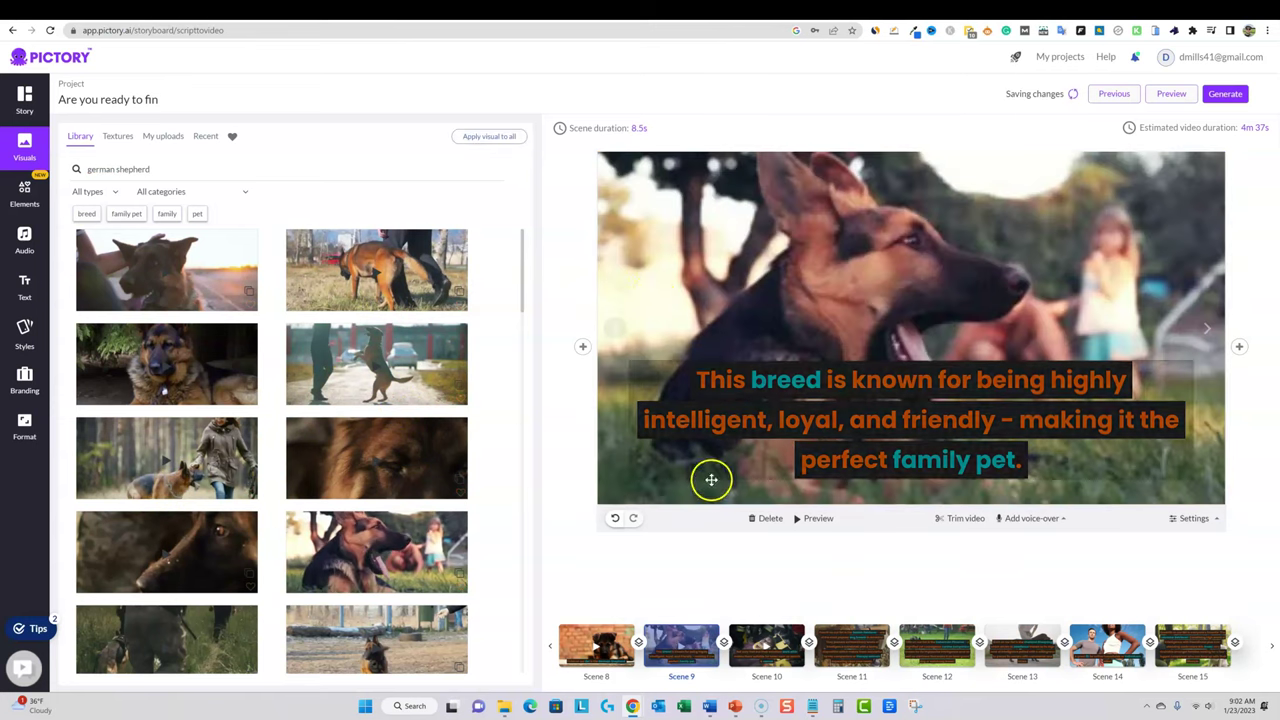
{"action": "left_click", "coordinate": [24, 100]}
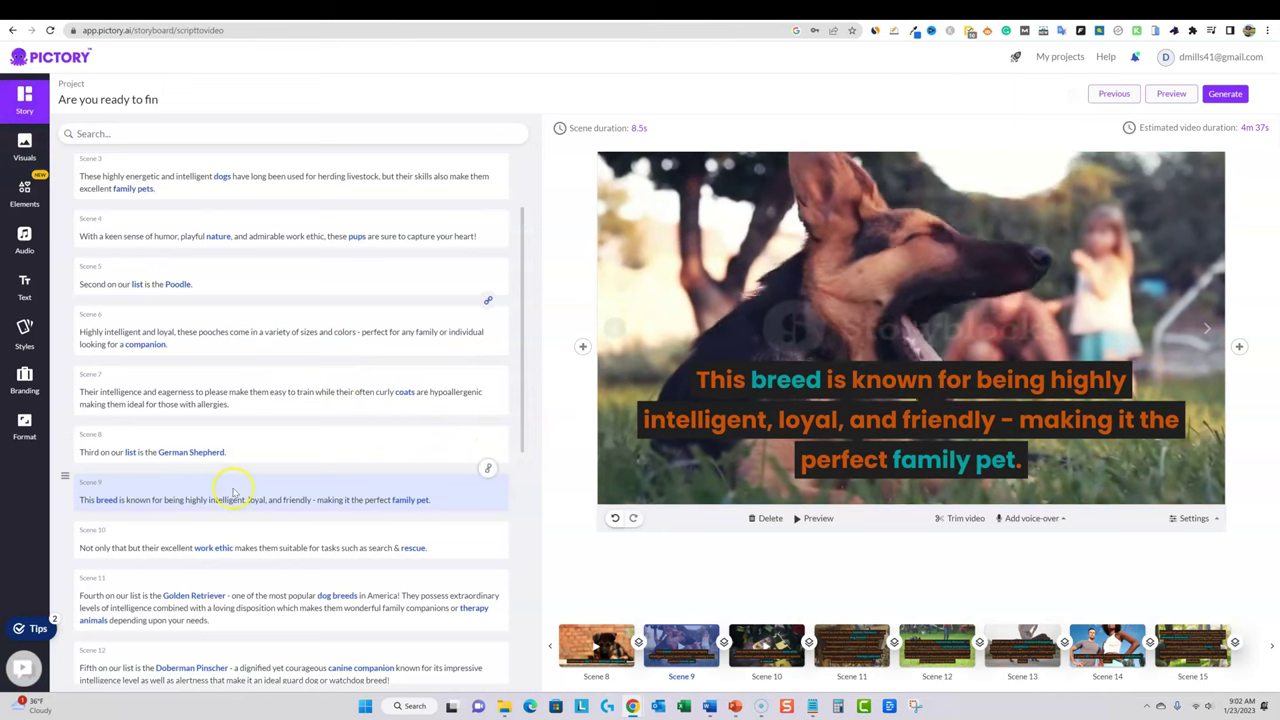
{"action": "scroll", "coordinate": [250, 535], "scroll_direction": "down", "scroll_amount": 1}
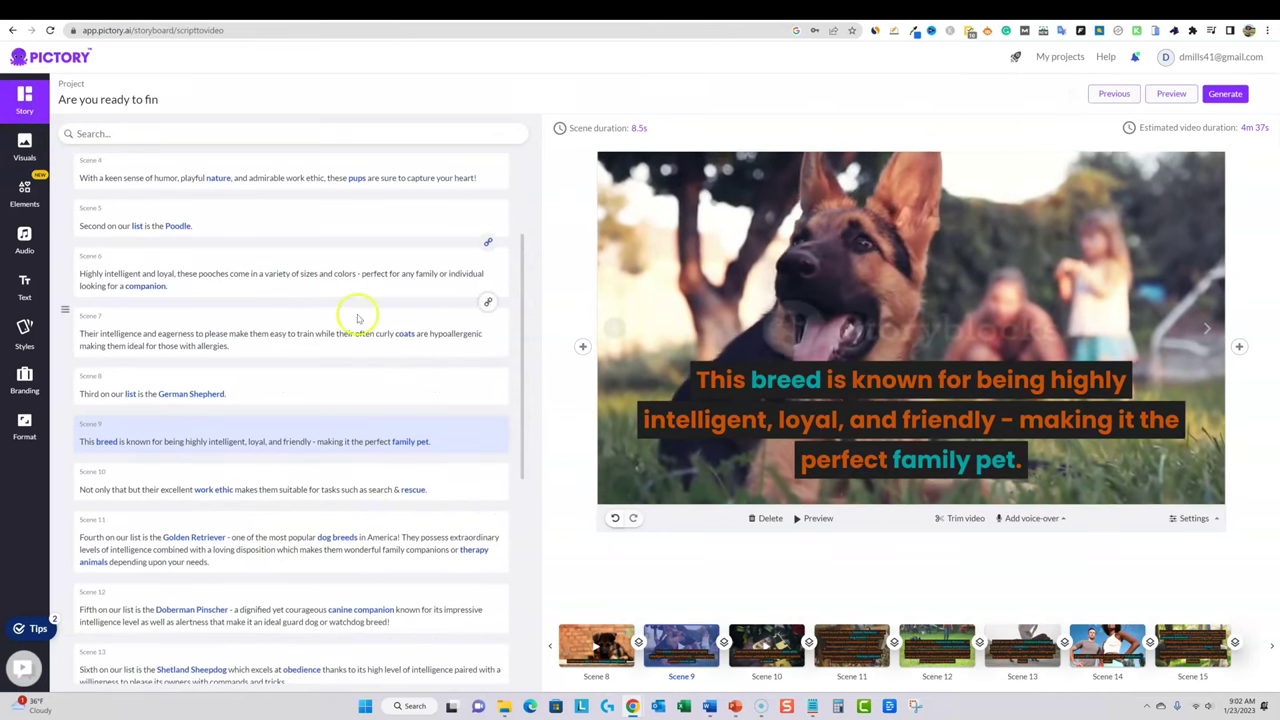
{"action": "scroll", "coordinate": [450, 440], "scroll_direction": "up", "scroll_amount": 3}
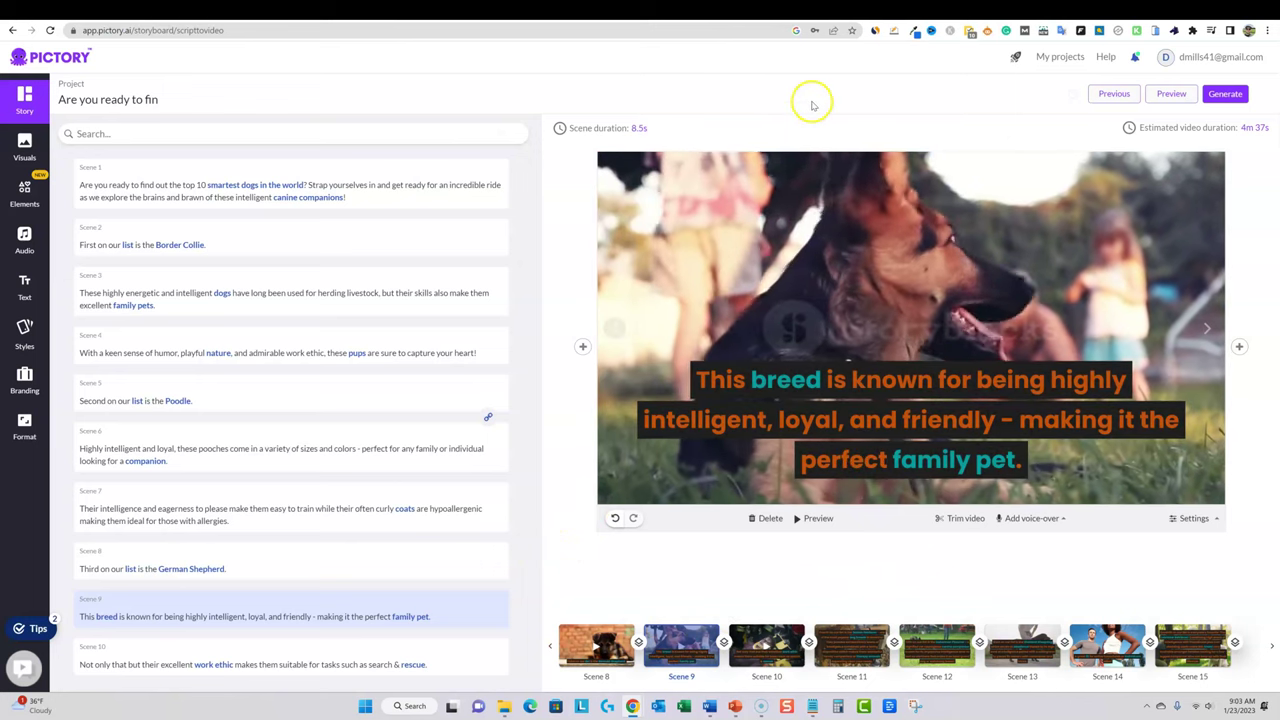
Browse the Voice-over library's US English voices like Joanna and Matthew, plus UK voices
{"action": "left_click", "coordinate": [24, 240]}
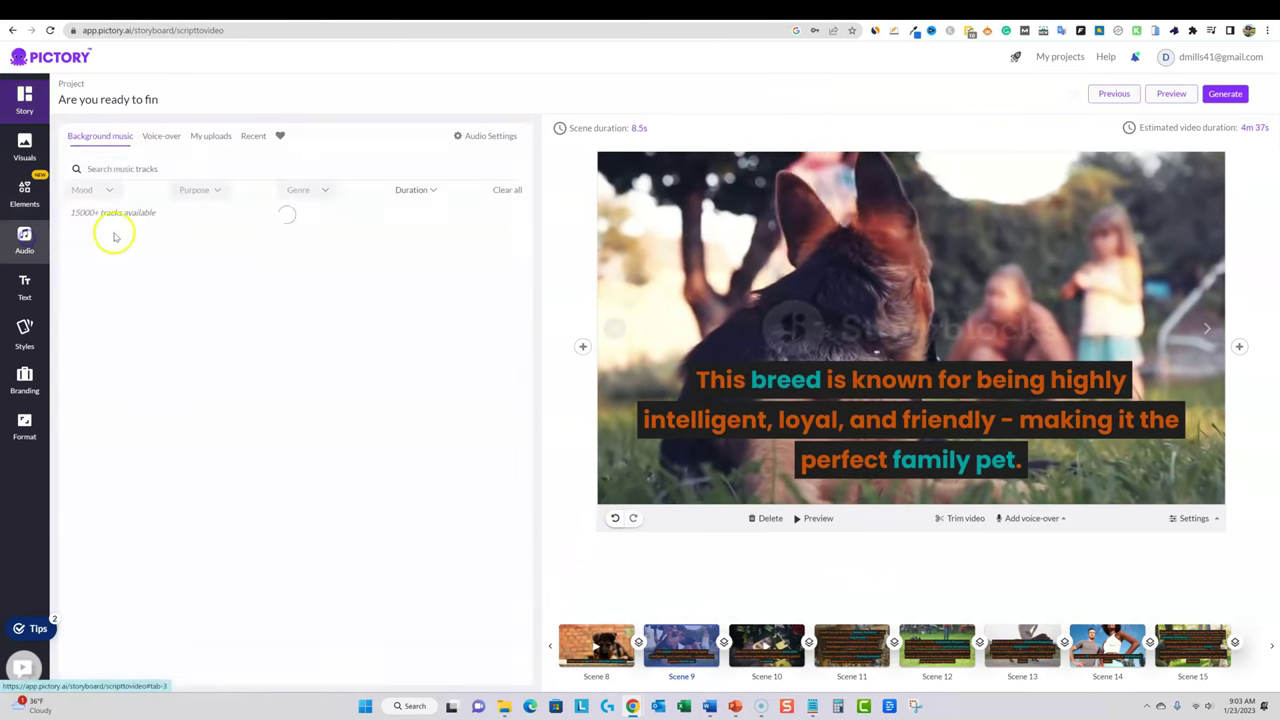
{"action": "left_click", "coordinate": [161, 136]}
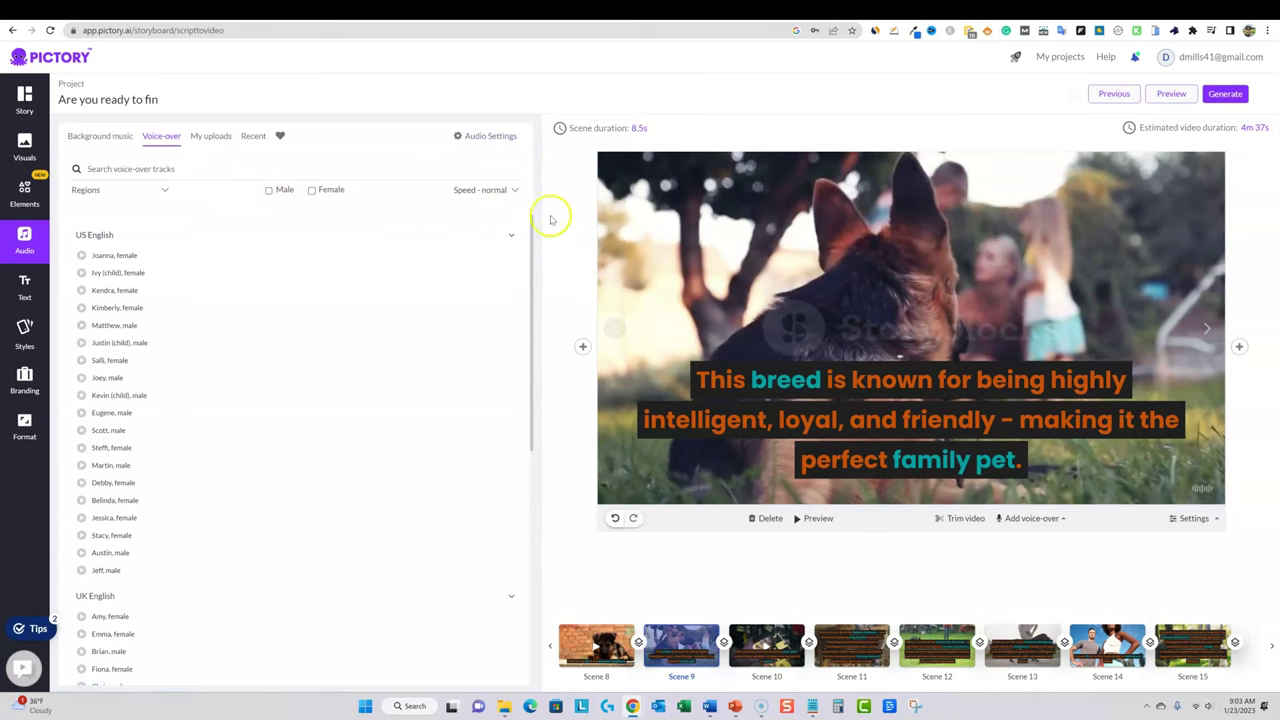
{"action": "mouse_move", "coordinate": [454, 291]}
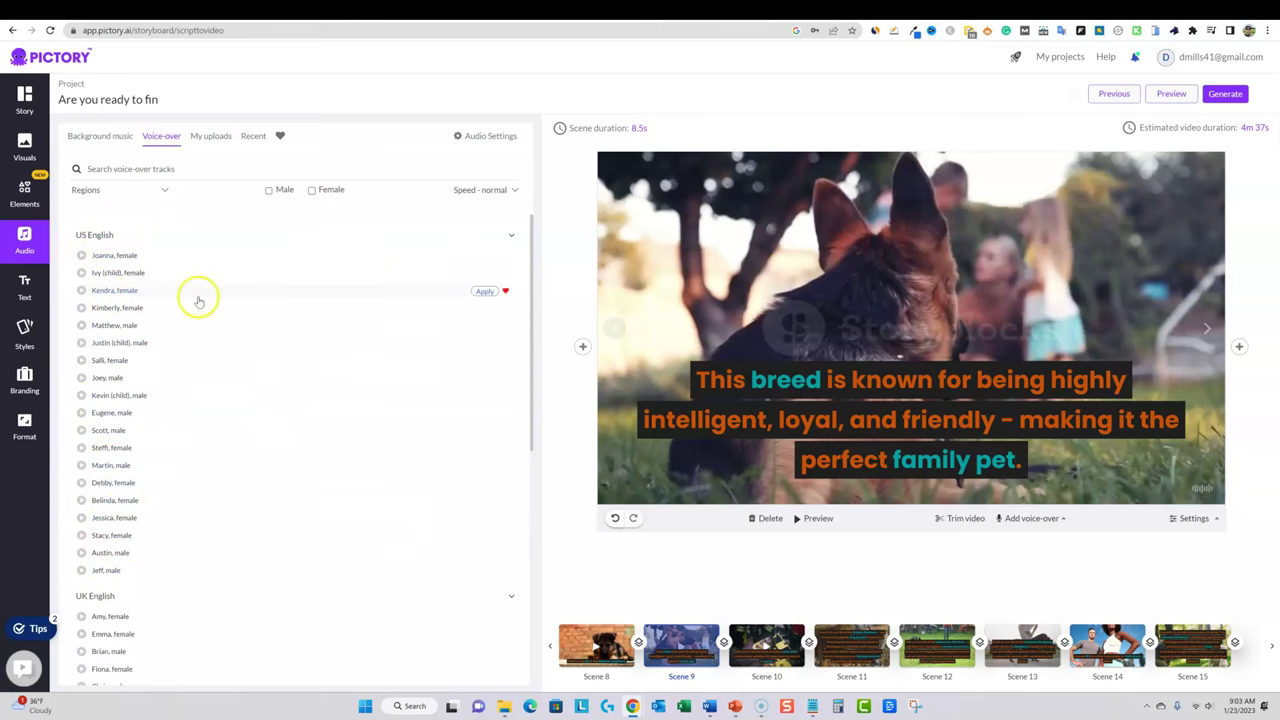
{"action": "scroll", "coordinate": [311, 240], "scroll_direction": "down", "scroll_amount": 5}
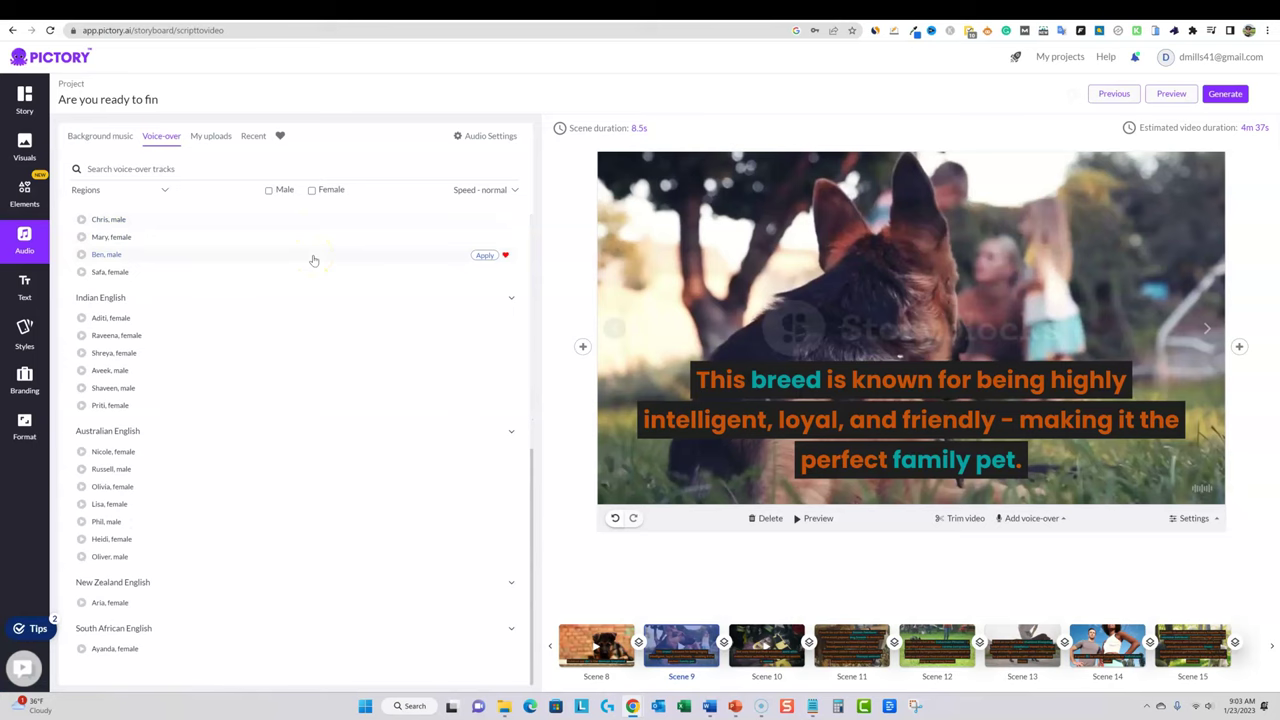
{"action": "scroll", "coordinate": [313, 260], "scroll_direction": "up", "scroll_amount": 6}
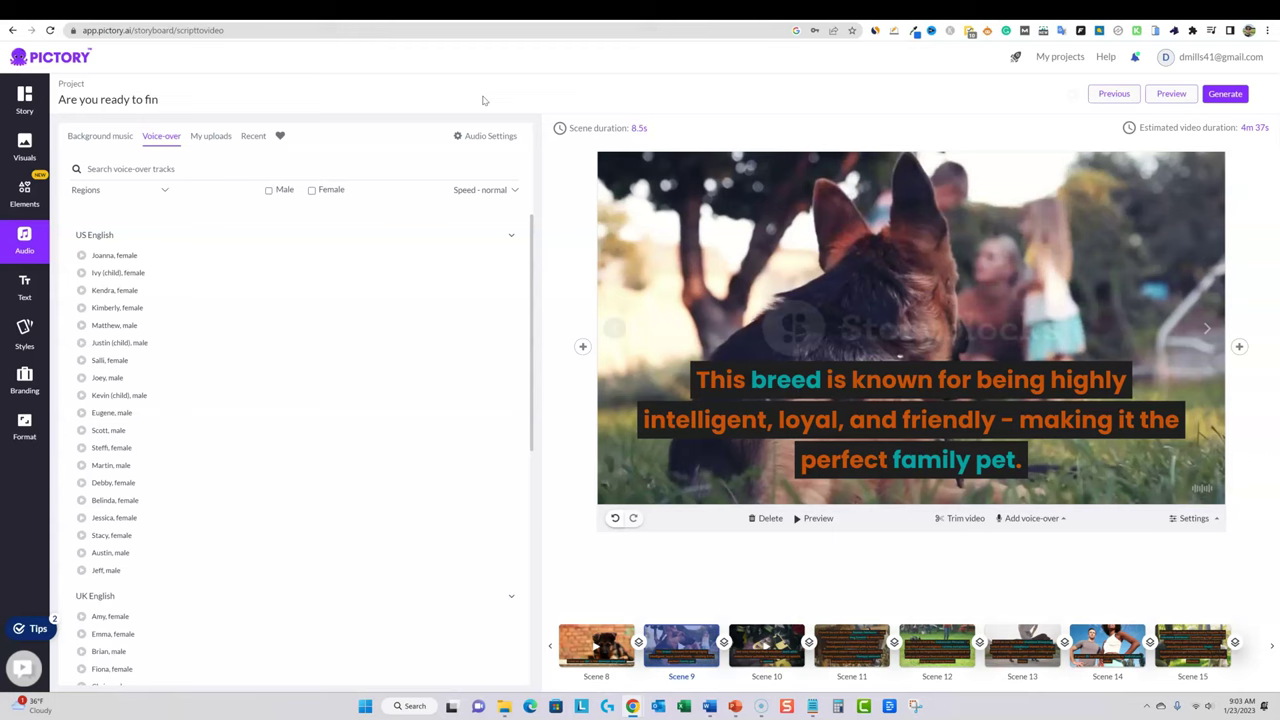
In Jasper, select the full ten-breed smartest-dogs script reply
{"action": "left_click", "coordinate": [940, 8]}
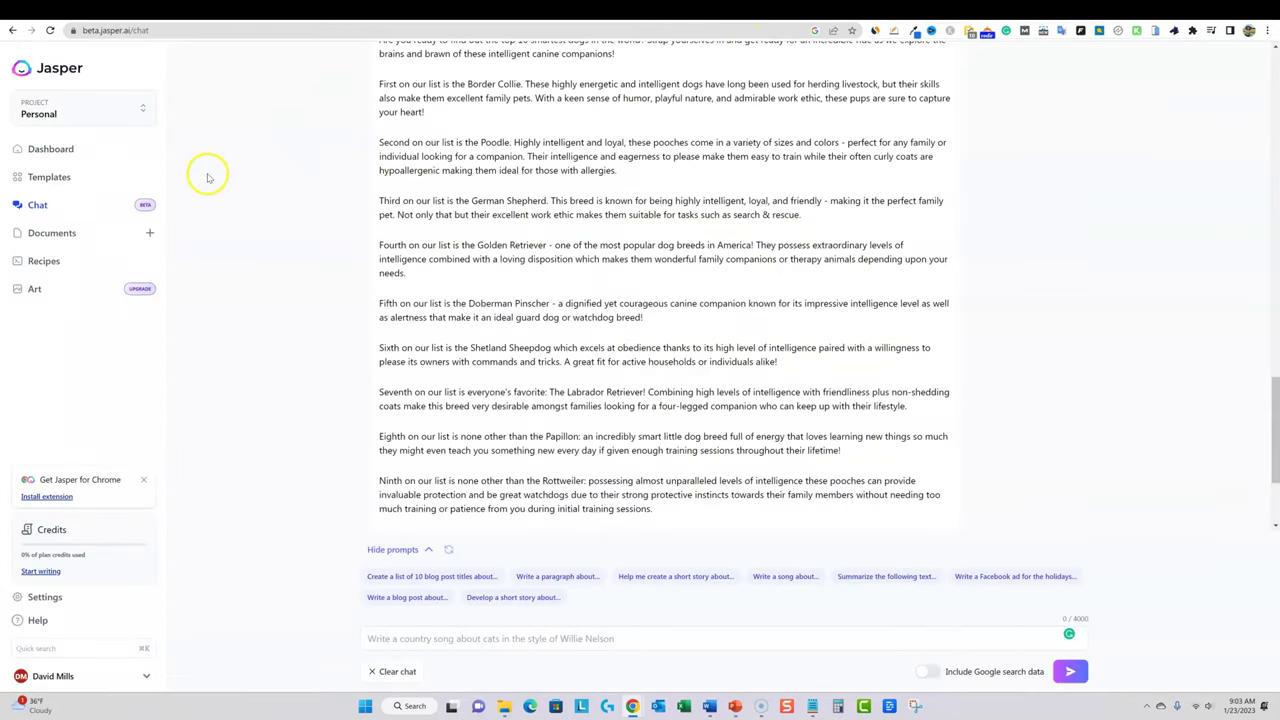
{"action": "scroll", "coordinate": [565, 290], "scroll_direction": "up", "scroll_amount": 15}
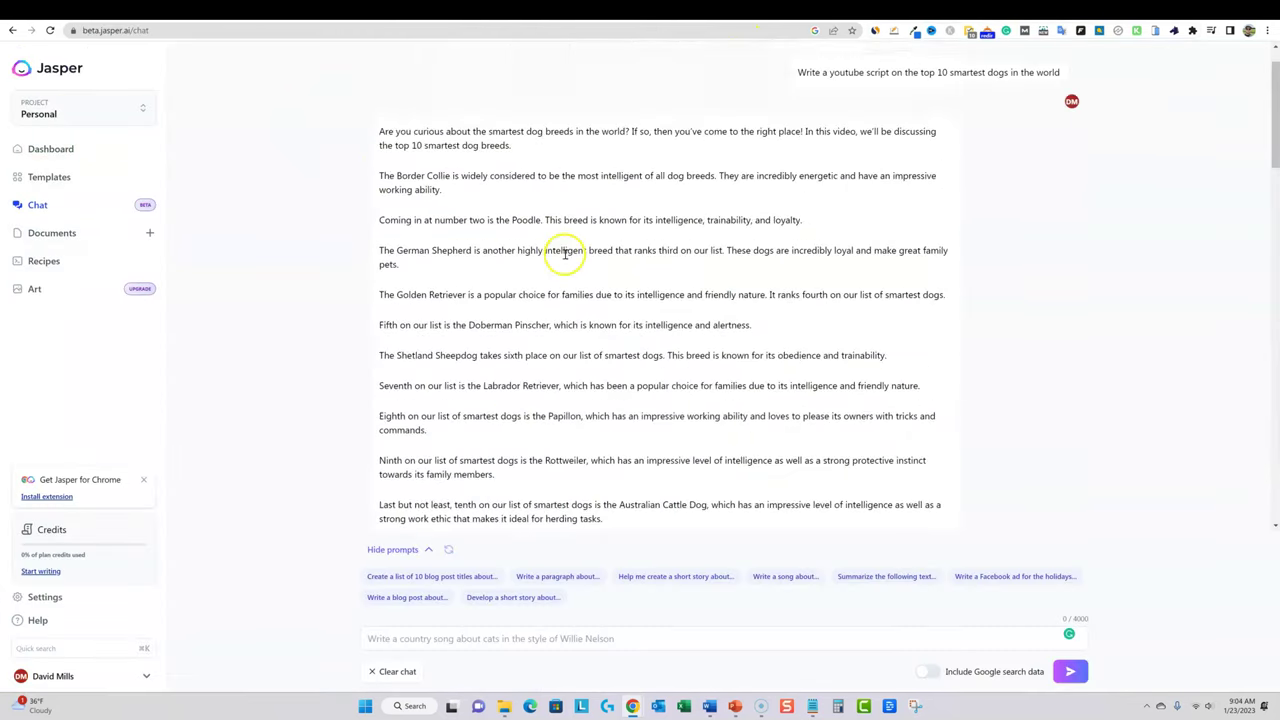
{"action": "scroll", "coordinate": [575, 238], "scroll_direction": "down", "scroll_amount": 10}
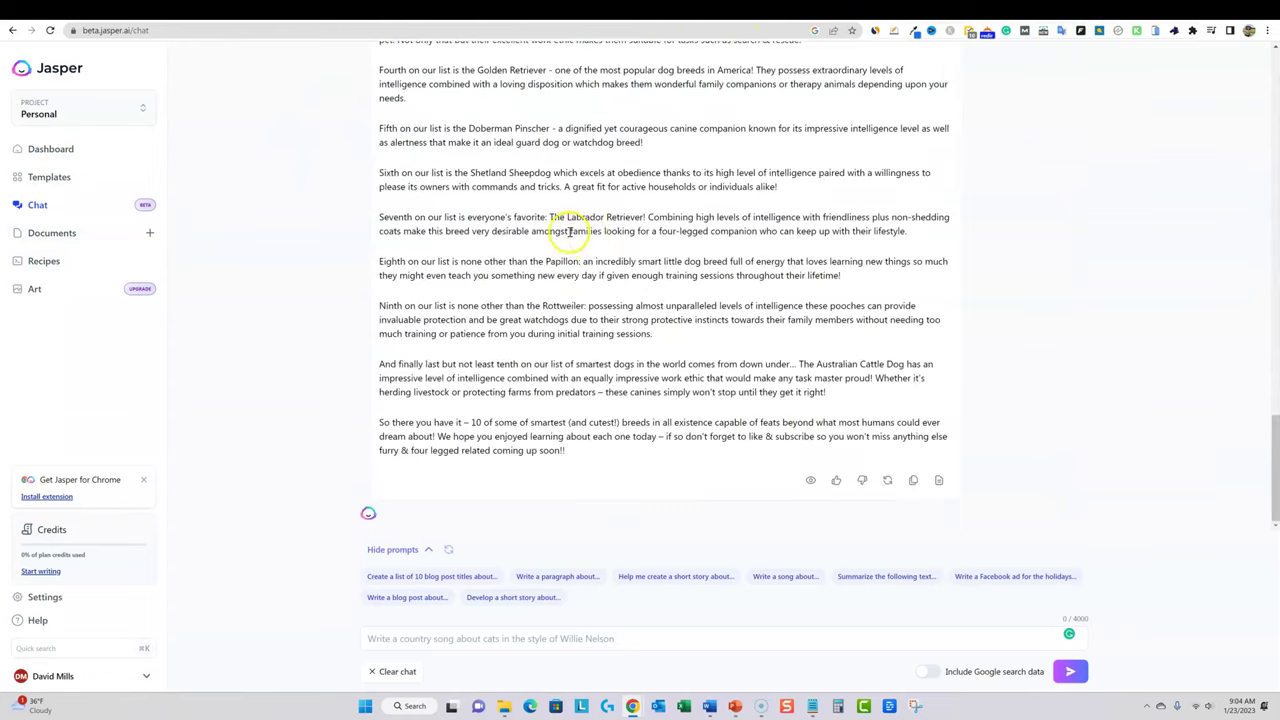
{"action": "double_click", "coordinate": [552, 450]}
{"action": "left_click_drag", "start_coordinate": [552, 450], "coordinate": [374, 297]}
Copy the selected script to the clipboard and open a new browser tab
{"action": "scroll", "coordinate": [452, 355], "scroll_direction": "down", "scroll_amount": 5}
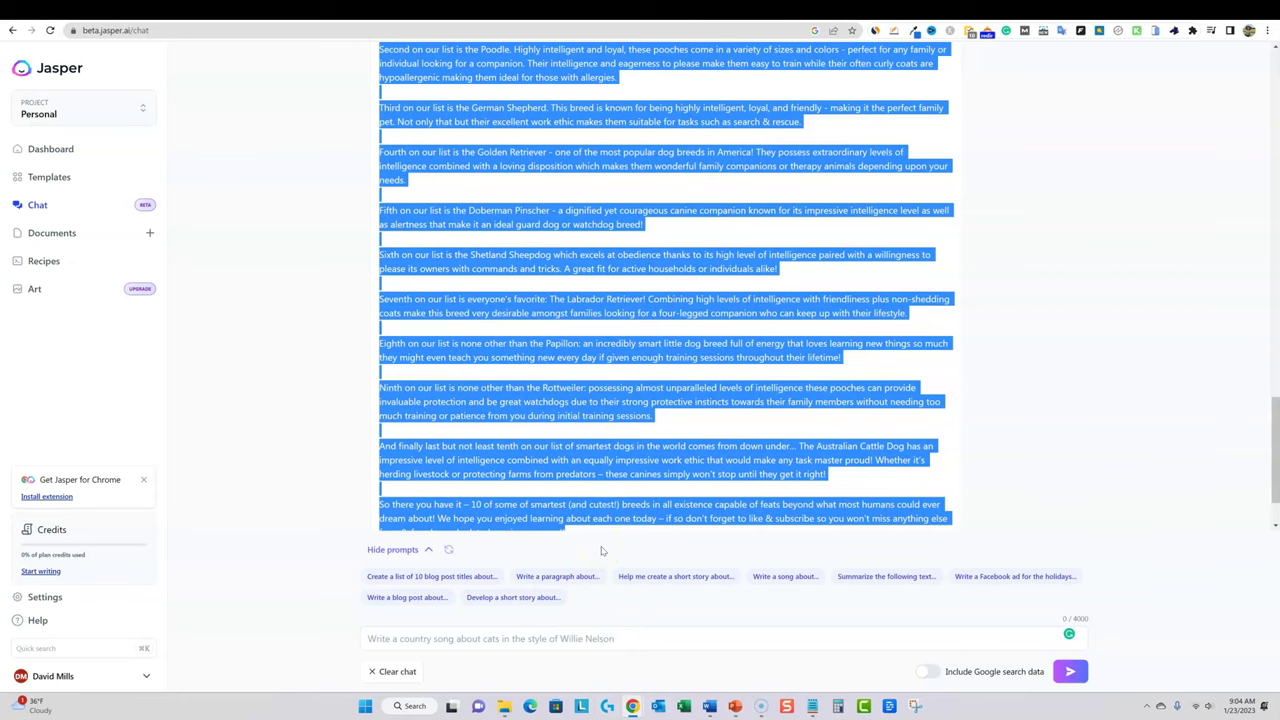
{"action": "scroll", "coordinate": [571, 443], "scroll_direction": "down", "scroll_amount": 2}
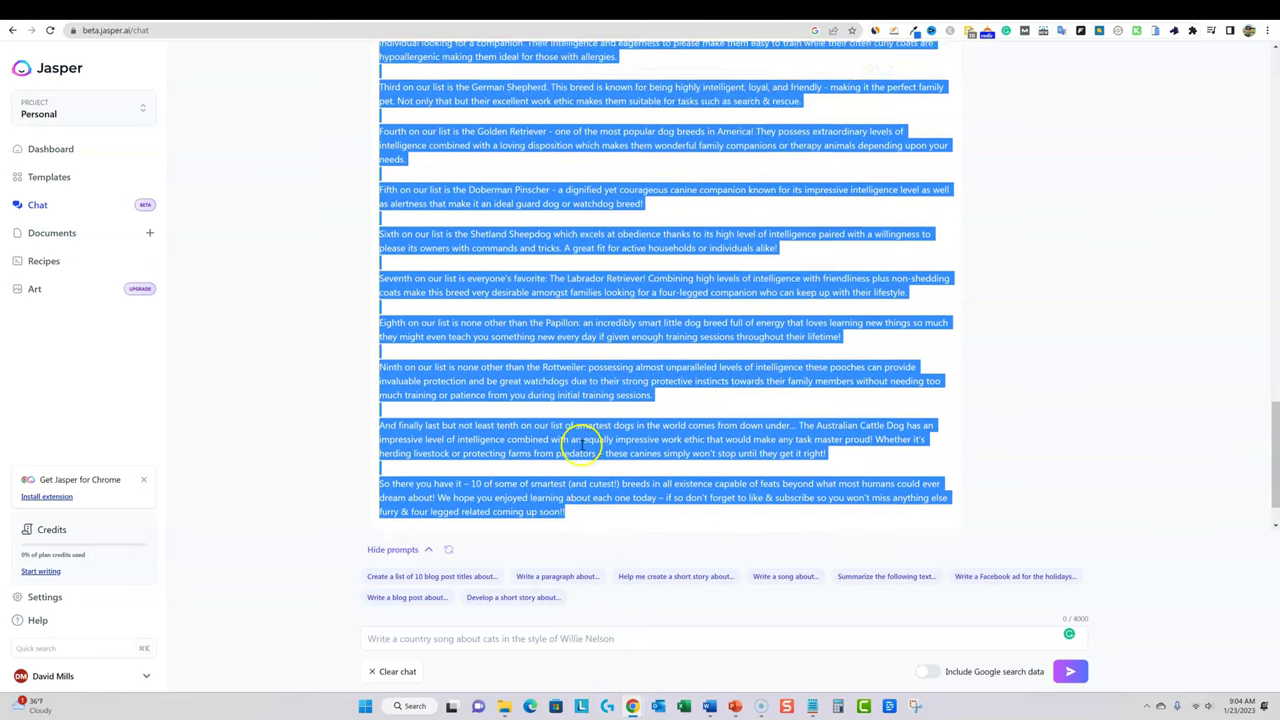
{"action": "scroll", "coordinate": [571, 443], "scroll_direction": "up", "scroll_amount": 2}
{"action": "right_click", "coordinate": [568, 357]}
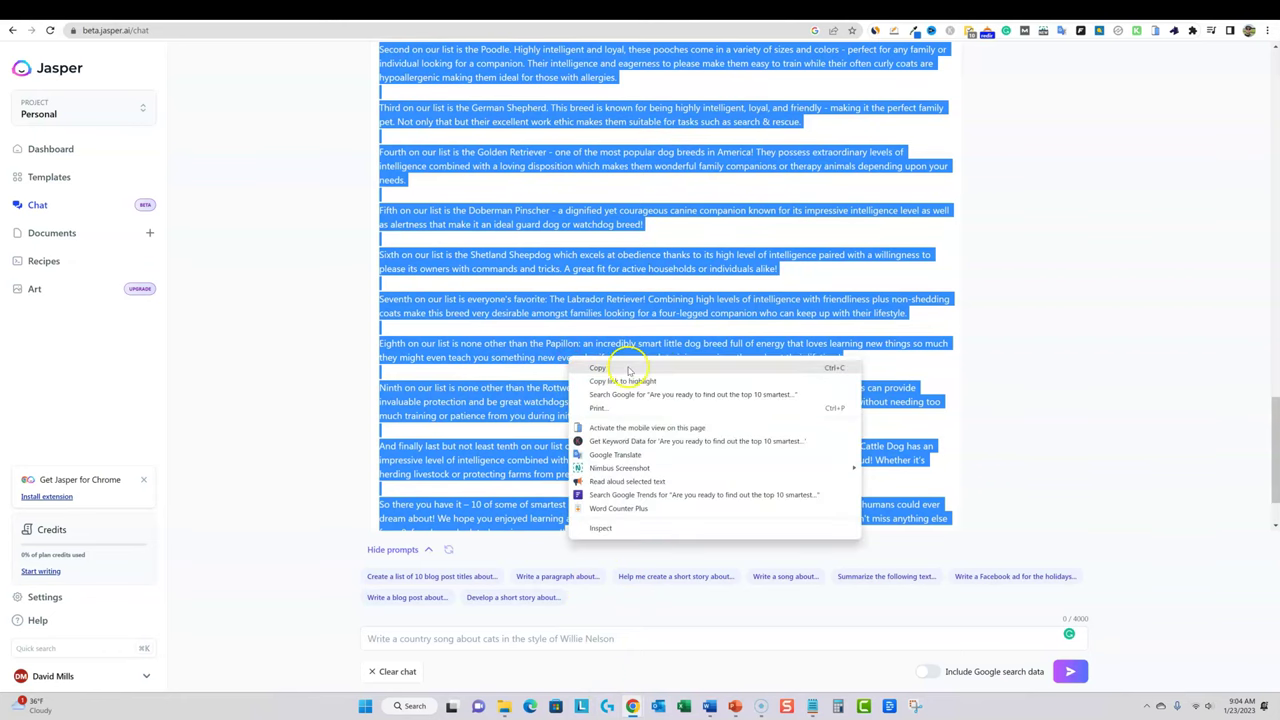
{"action": "left_click", "coordinate": [629, 369]}
{"action": "scroll", "coordinate": [767, 350], "scroll_direction": "down", "scroll_amount": 2}
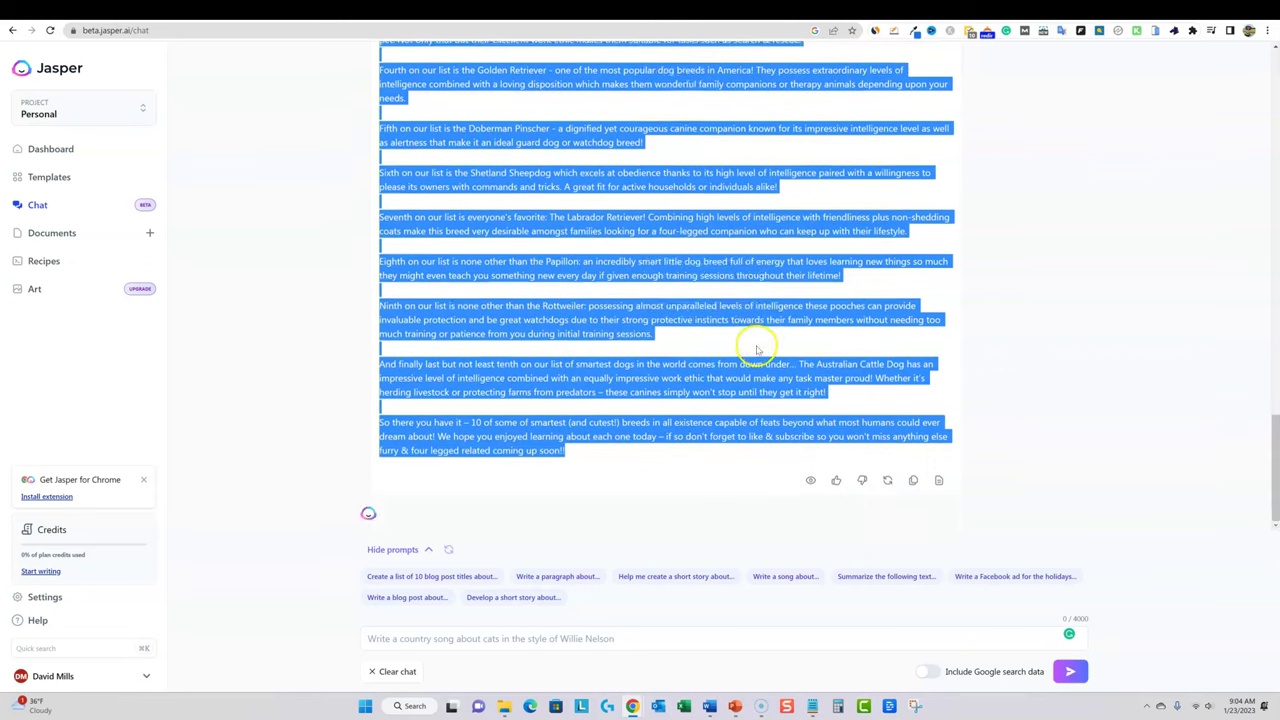
{"action": "left_click", "coordinate": [912, 481]}
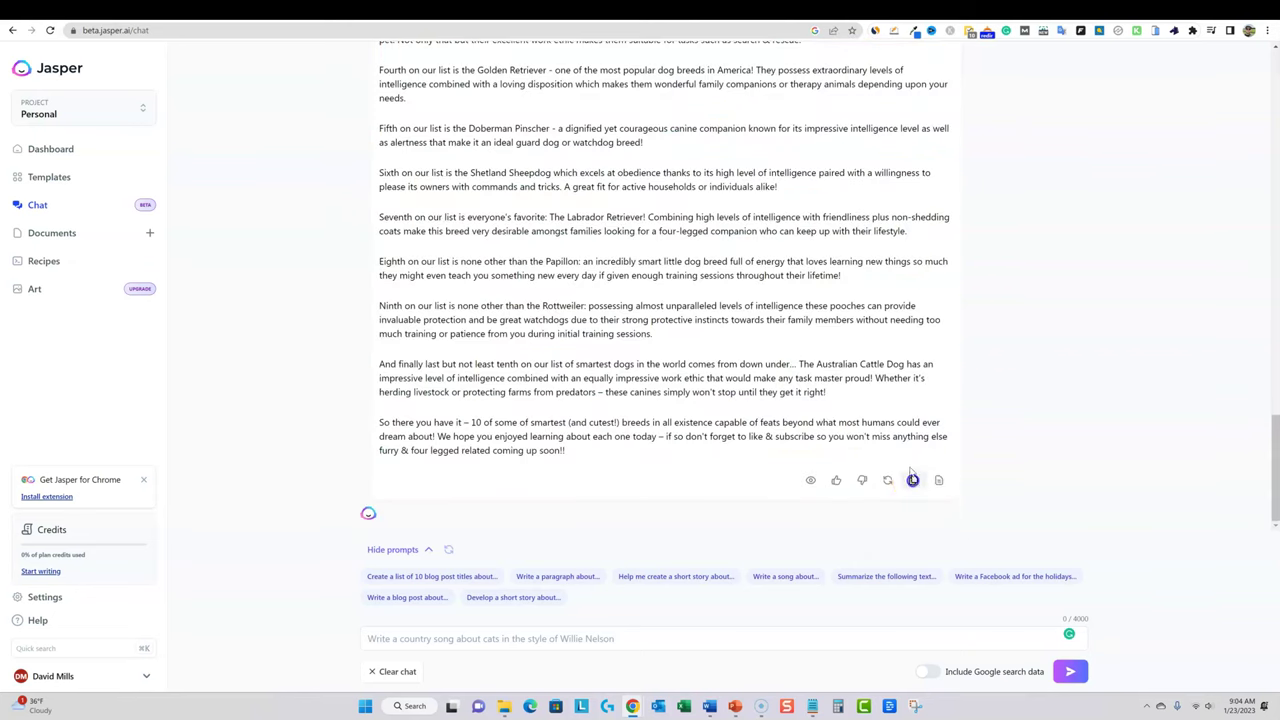
{"action": "left_click", "coordinate": [716, 18]}
{"action": "left_click", "coordinate": [713, 28]}
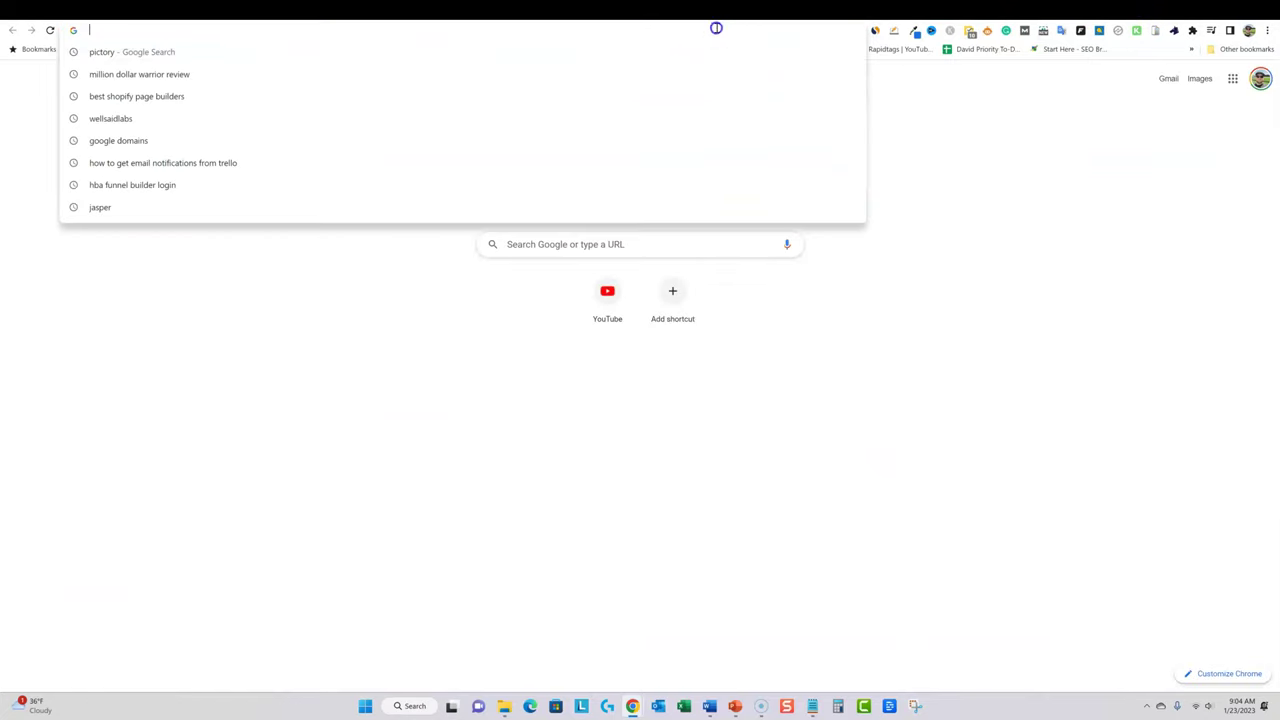
Go to Originality.AI and start a new content scan
{"action": "type", "text": "orig"}
{"action": "key", "text": "Return"}
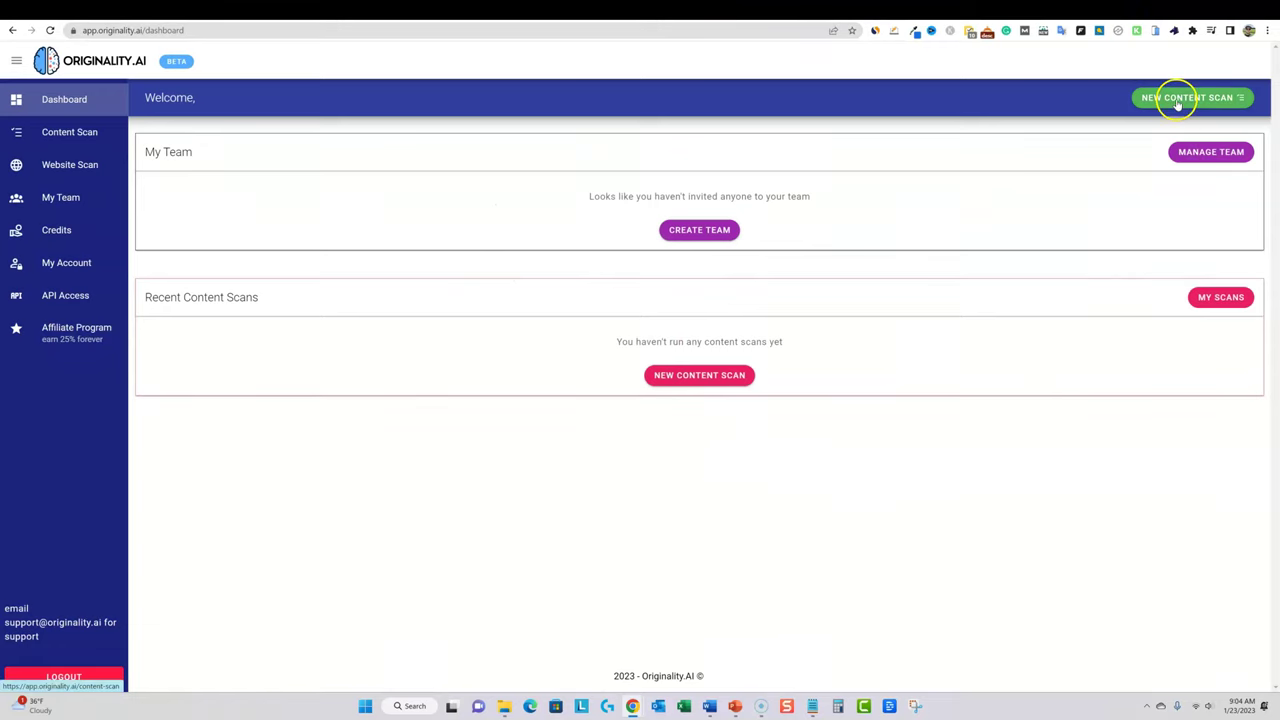
{"action": "left_click", "coordinate": [1177, 103]}
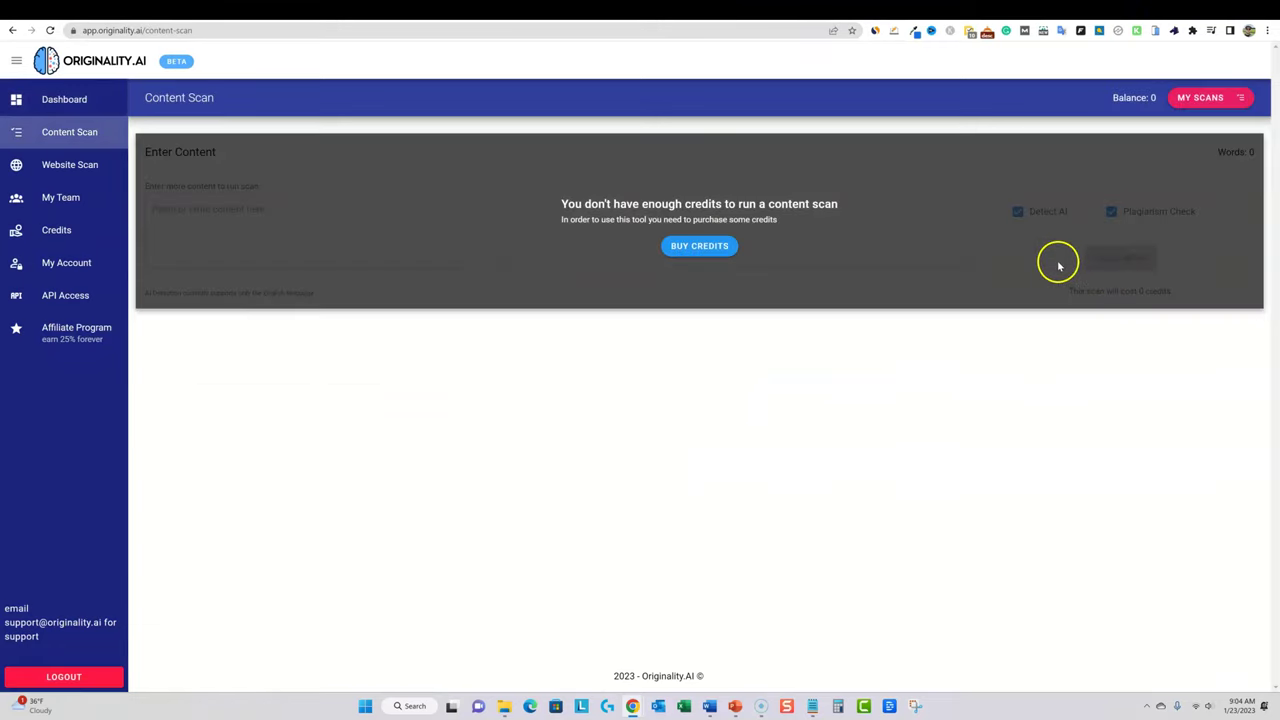
Paste the 548-word dogs script, turn off Plagiarism Check, and run the AI scan
{"action": "left_click", "coordinate": [363, 206]}
{"action": "key", "text": "ctrl+v"}
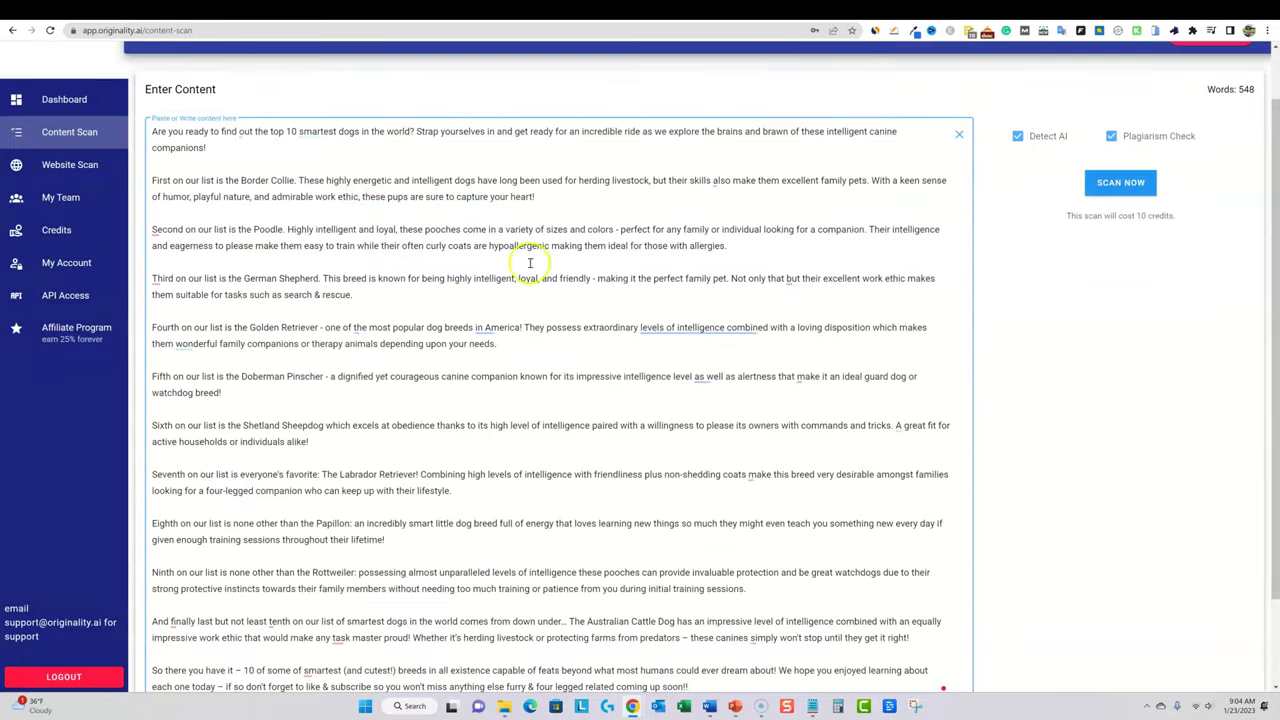
{"action": "left_click", "coordinate": [1111, 135]}
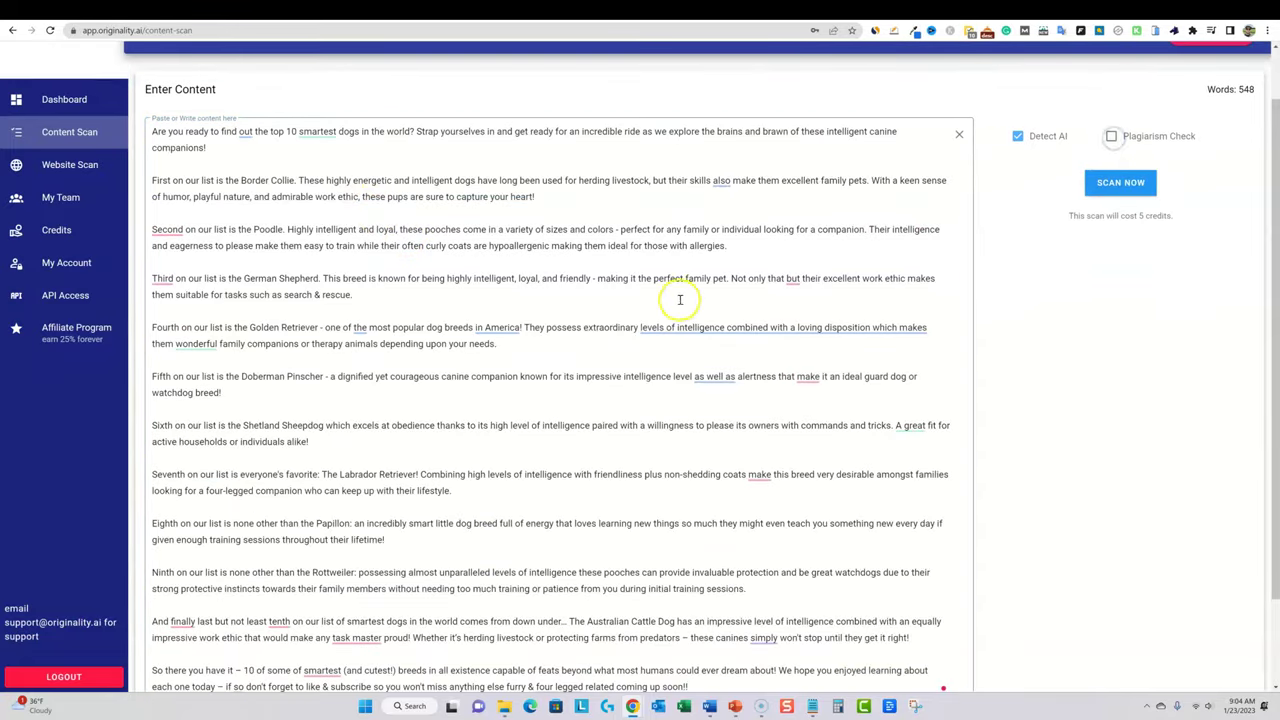
{"action": "scroll", "coordinate": [676, 305], "scroll_direction": "up", "scroll_amount": 1}
{"action": "scroll", "coordinate": [676, 305], "scroll_direction": "down", "scroll_amount": 1}
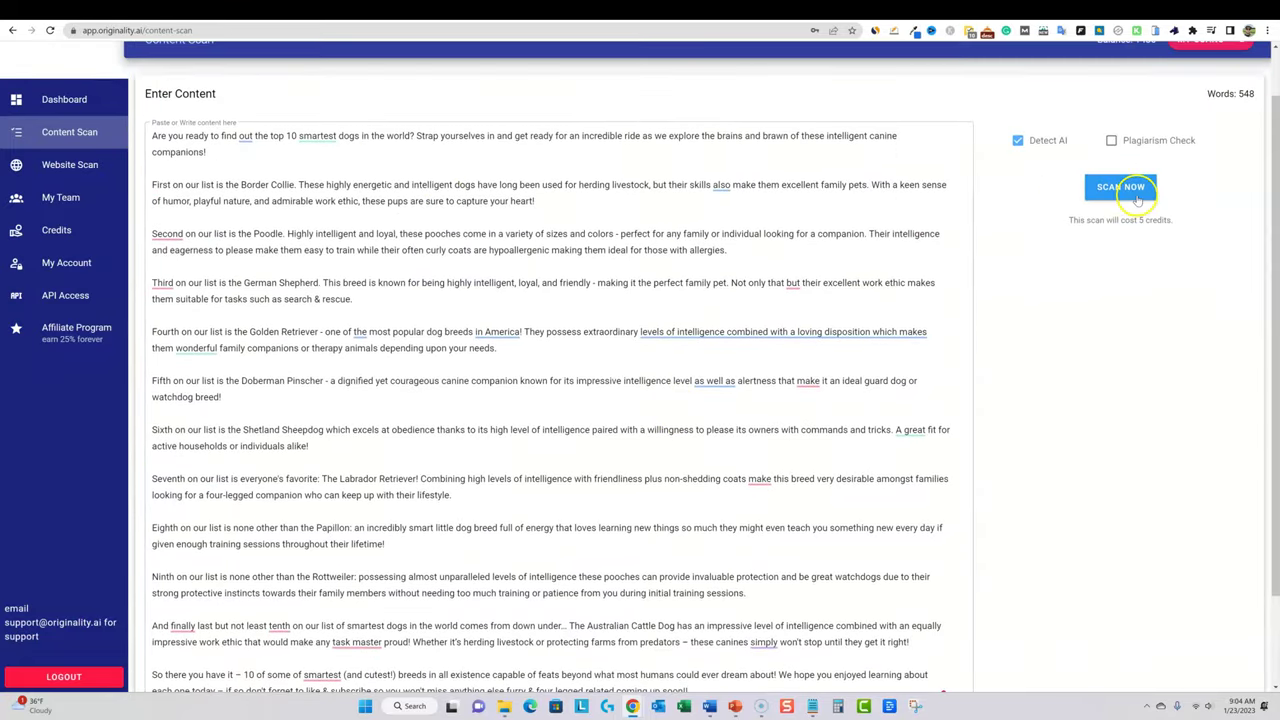
{"action": "left_click", "coordinate": [1121, 187]}
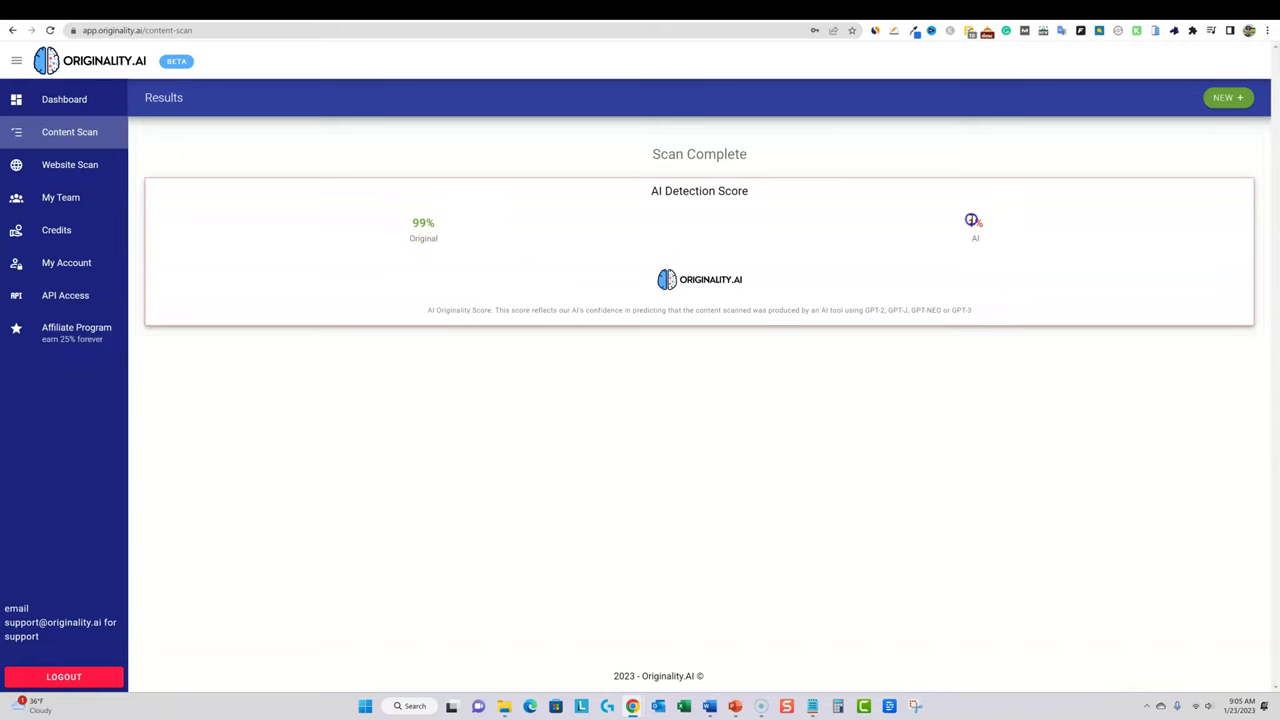
{"action": "left_click_drag", "start_coordinate": [974, 218], "coordinate": [993, 243]}
{"action": "left_click_drag", "start_coordinate": [451, 246], "coordinate": [391, 220]}
{"action": "left_click", "coordinate": [526, 189]}
{"action": "left_click", "coordinate": [667, 10]}
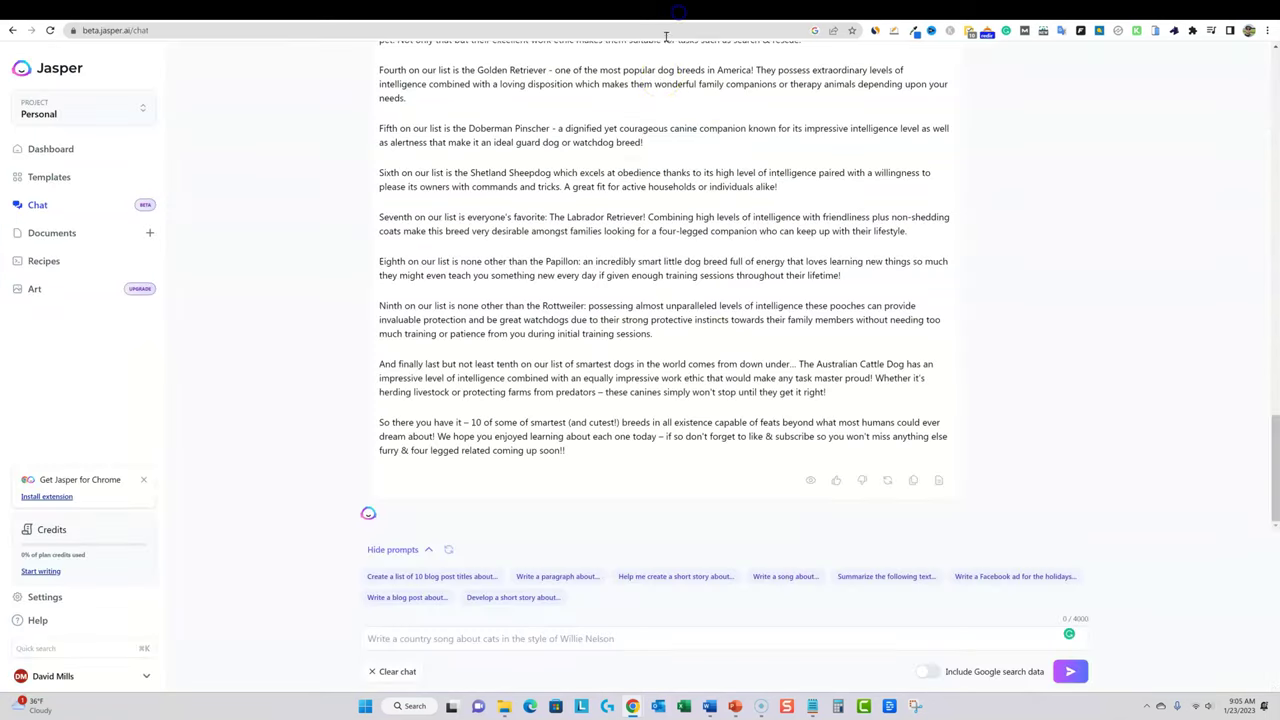
{"action": "left_click_drag", "start_coordinate": [575, 455], "coordinate": [372, 238]}
{"action": "scroll", "coordinate": [486, 340], "scroll_direction": "down", "scroll_amount": 5}
{"action": "scroll", "coordinate": [486, 340], "scroll_direction": "up", "scroll_amount": 4}
{"action": "left_click", "coordinate": [1075, 12]}
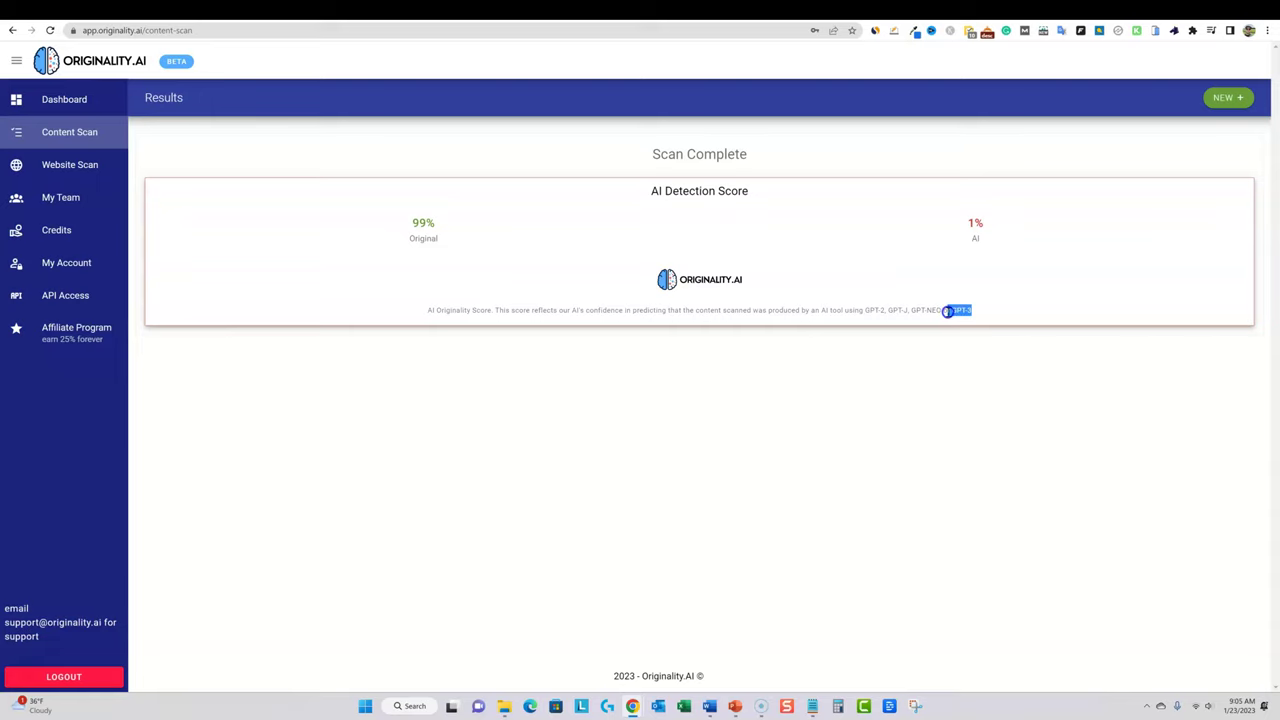
{"action": "left_click_drag", "start_coordinate": [895, 312], "coordinate": [848, 315]}
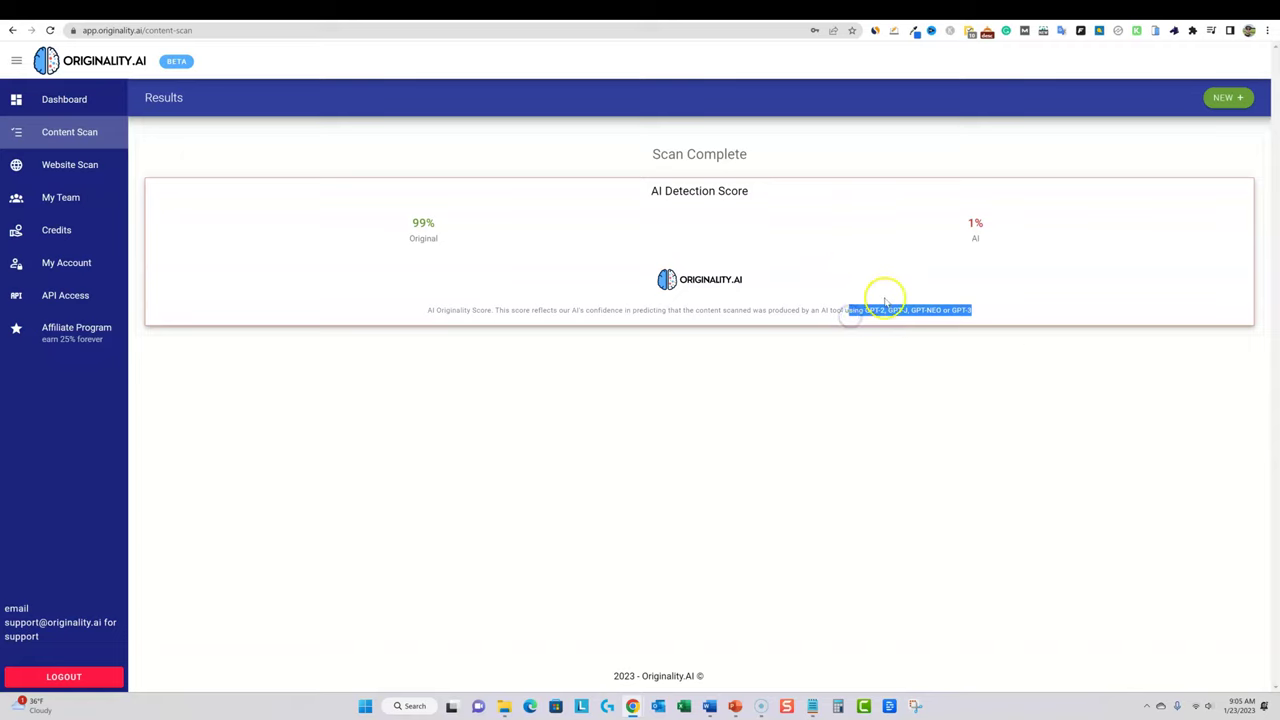
Return to Jasper Chat and review the ten-breed script through the like-and-subscribe sign-off
{"action": "left_click", "coordinate": [684, 16]}
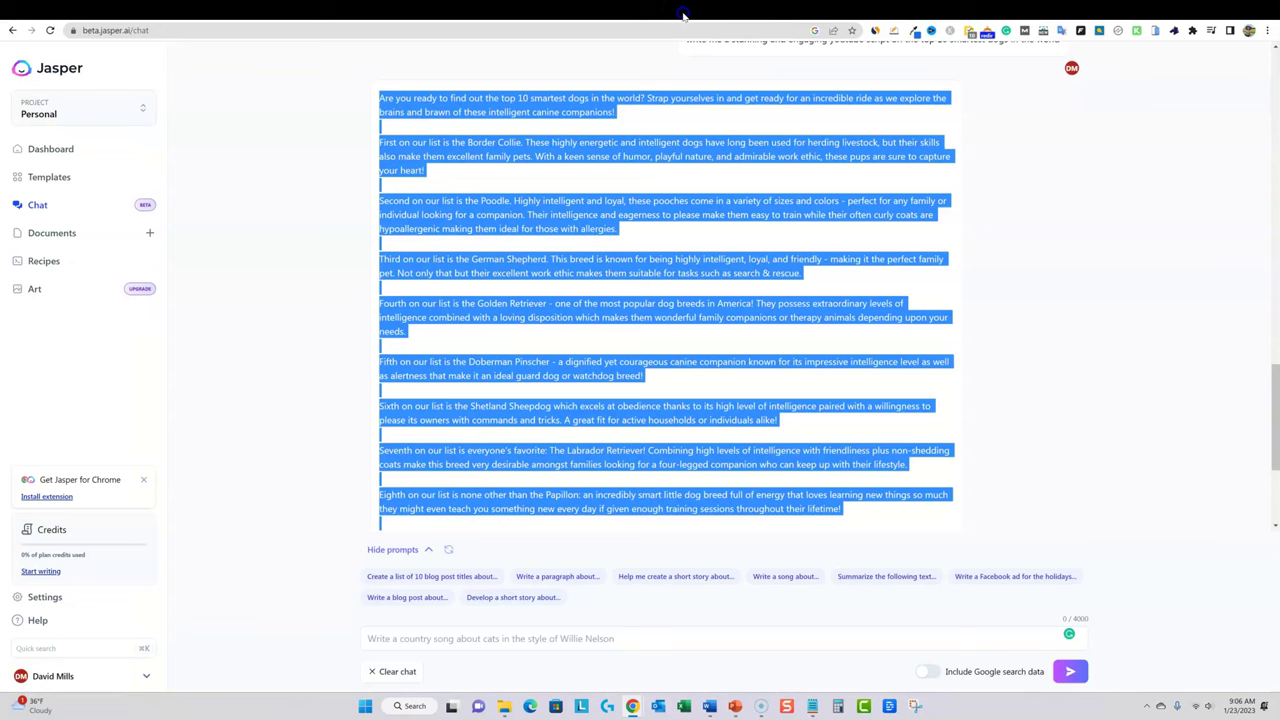
{"action": "left_click", "coordinate": [887, 516]}
{"action": "scroll", "coordinate": [827, 514], "scroll_direction": "down", "scroll_amount": 3}
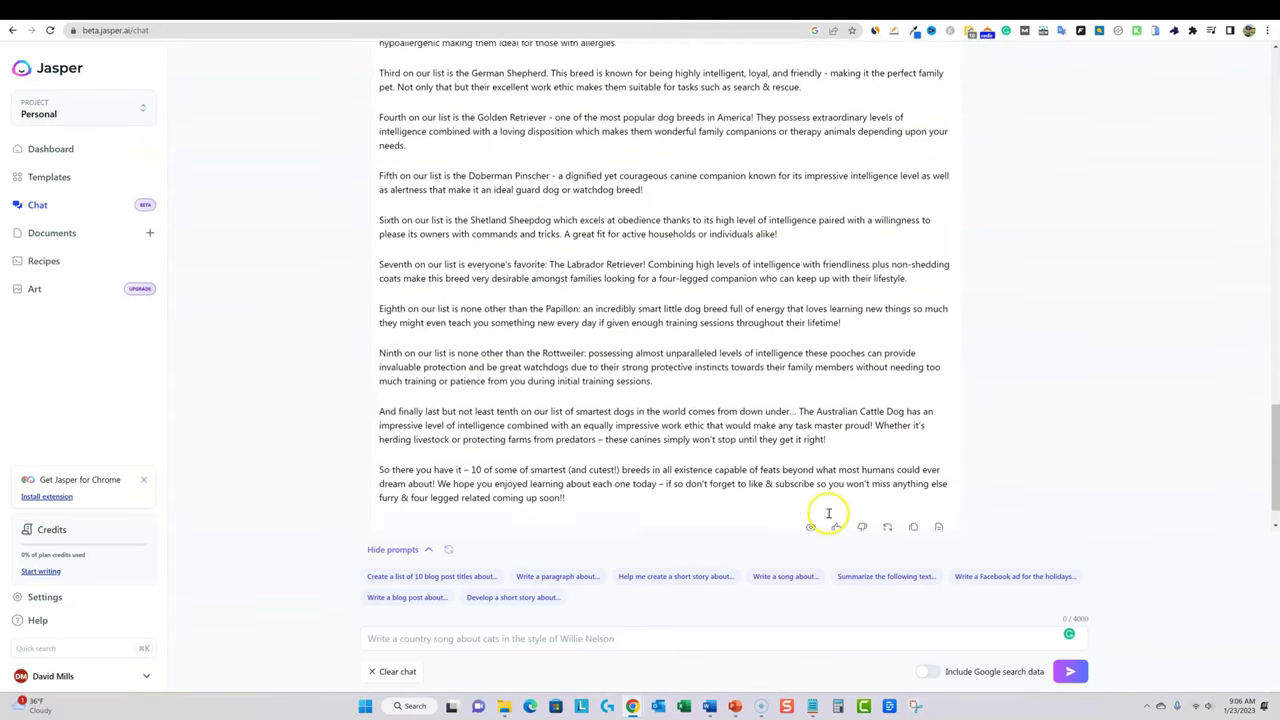
{"action": "scroll", "coordinate": [827, 514], "scroll_direction": "up", "scroll_amount": 3}
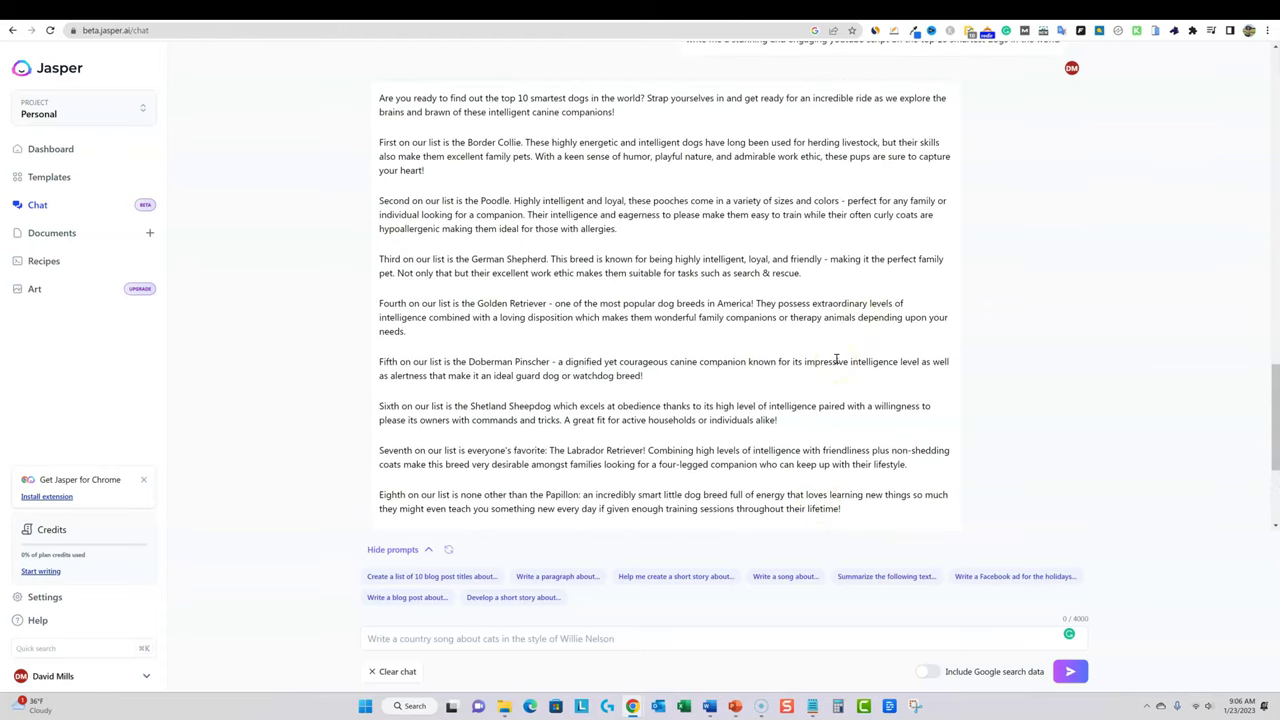
{"action": "scroll", "coordinate": [622, 403], "scroll_direction": "down", "scroll_amount": 3}
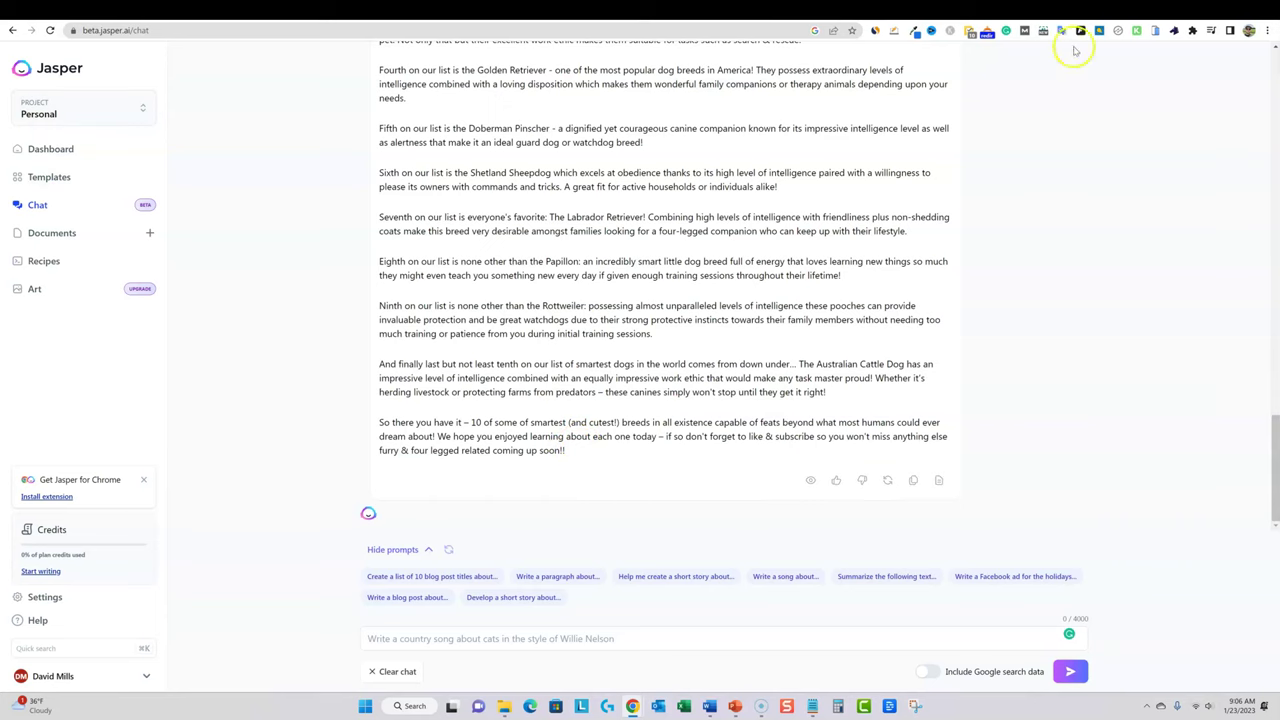
{"action": "left_click", "coordinate": [1078, 8]}
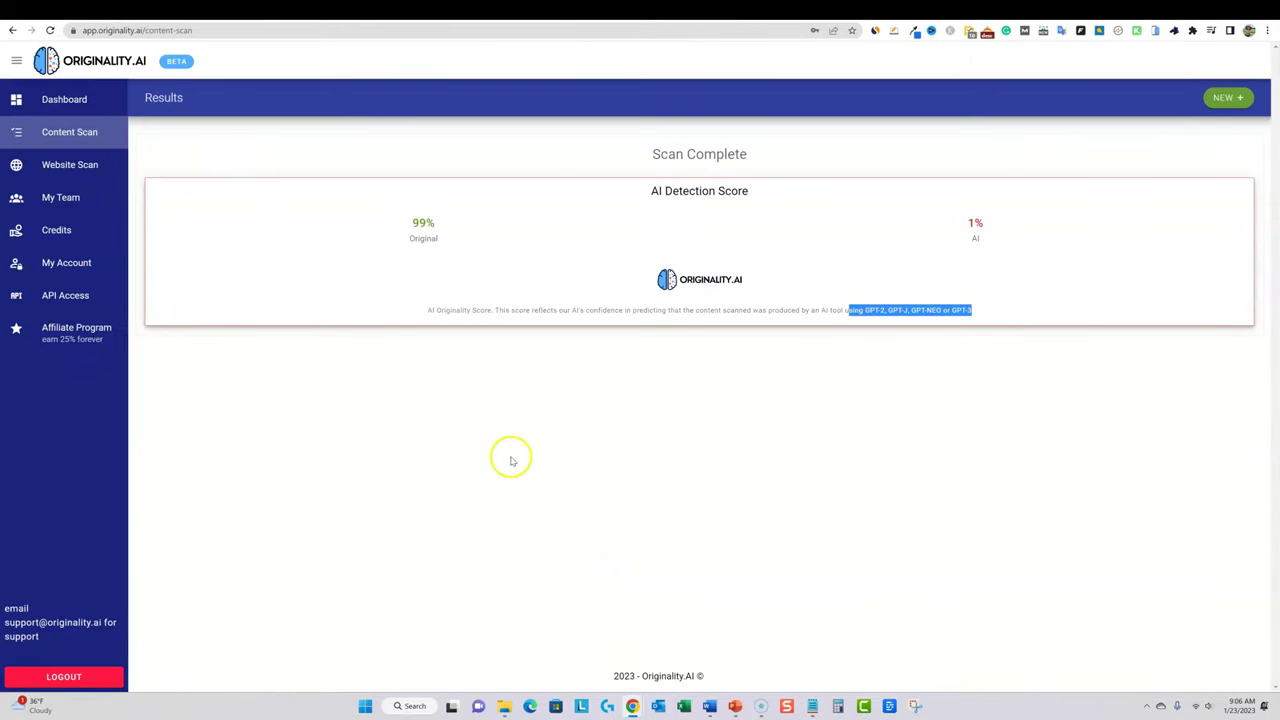
{"action": "left_click_drag", "start_coordinate": [445, 238], "coordinate": [387, 208]}
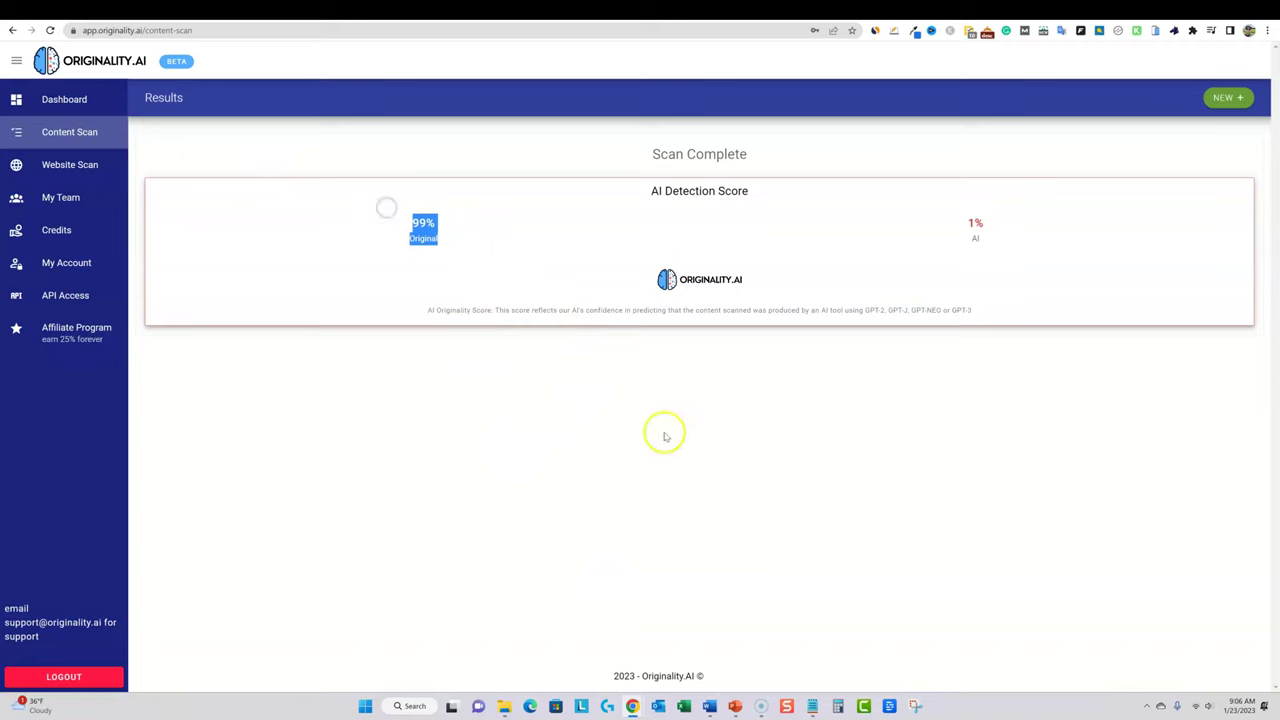
{"action": "left_click_drag", "start_coordinate": [670, 427], "coordinate": [690, 431]}
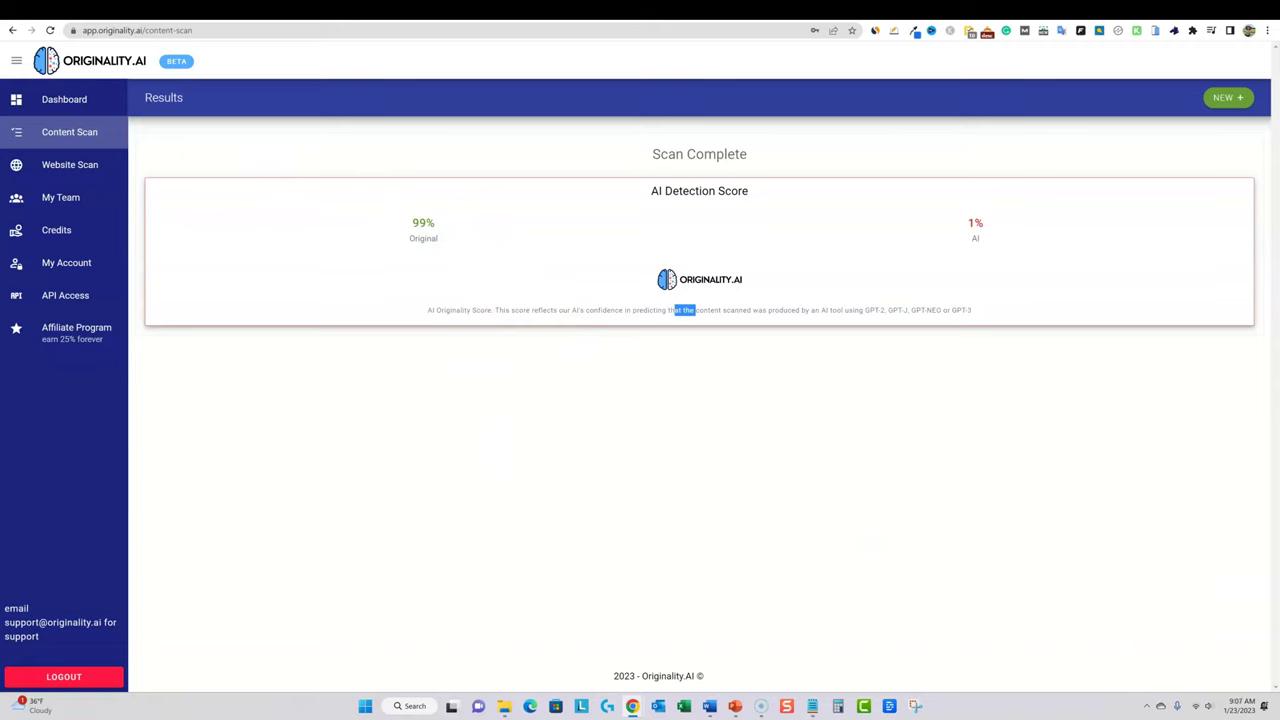
{"action": "left_click", "coordinate": [679, 15]}
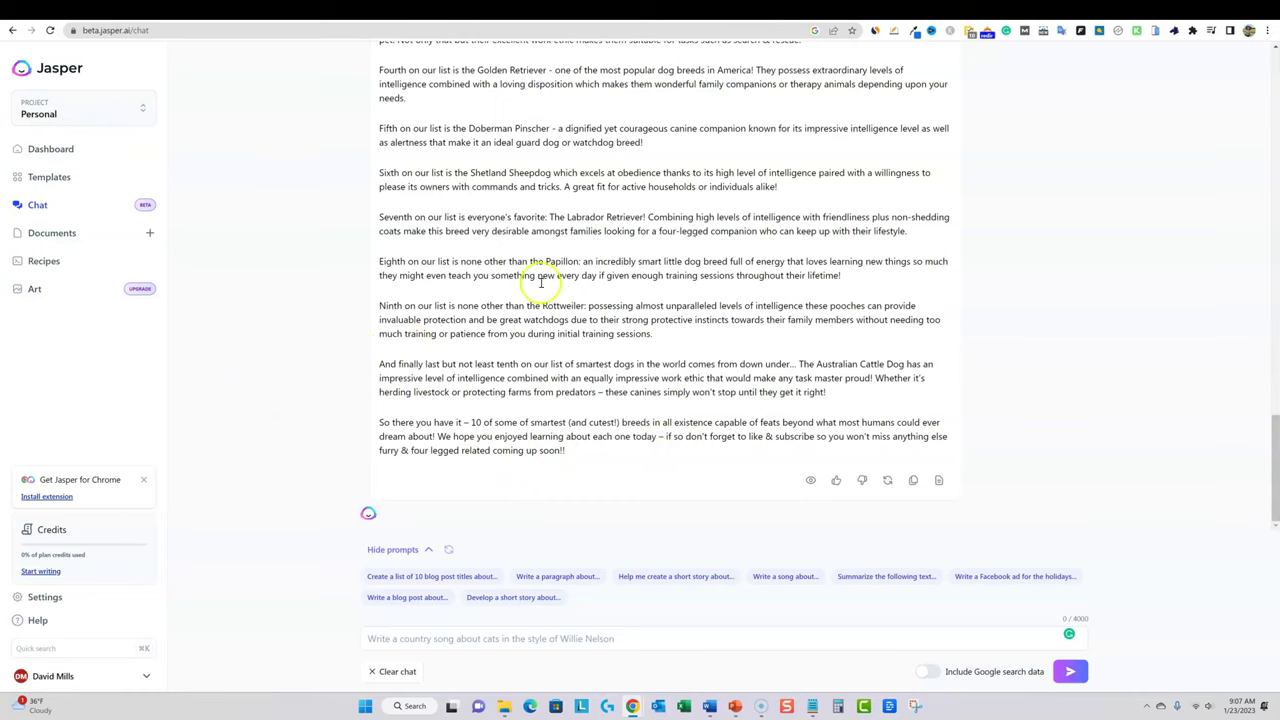
Switch to the Pictory storyboard showing Scene 9's German Shepherd caption
{"action": "scroll", "coordinate": [695, 385], "scroll_direction": "up", "scroll_amount": 4}
{"action": "scroll", "coordinate": [695, 385], "scroll_direction": "down", "scroll_amount": 4}
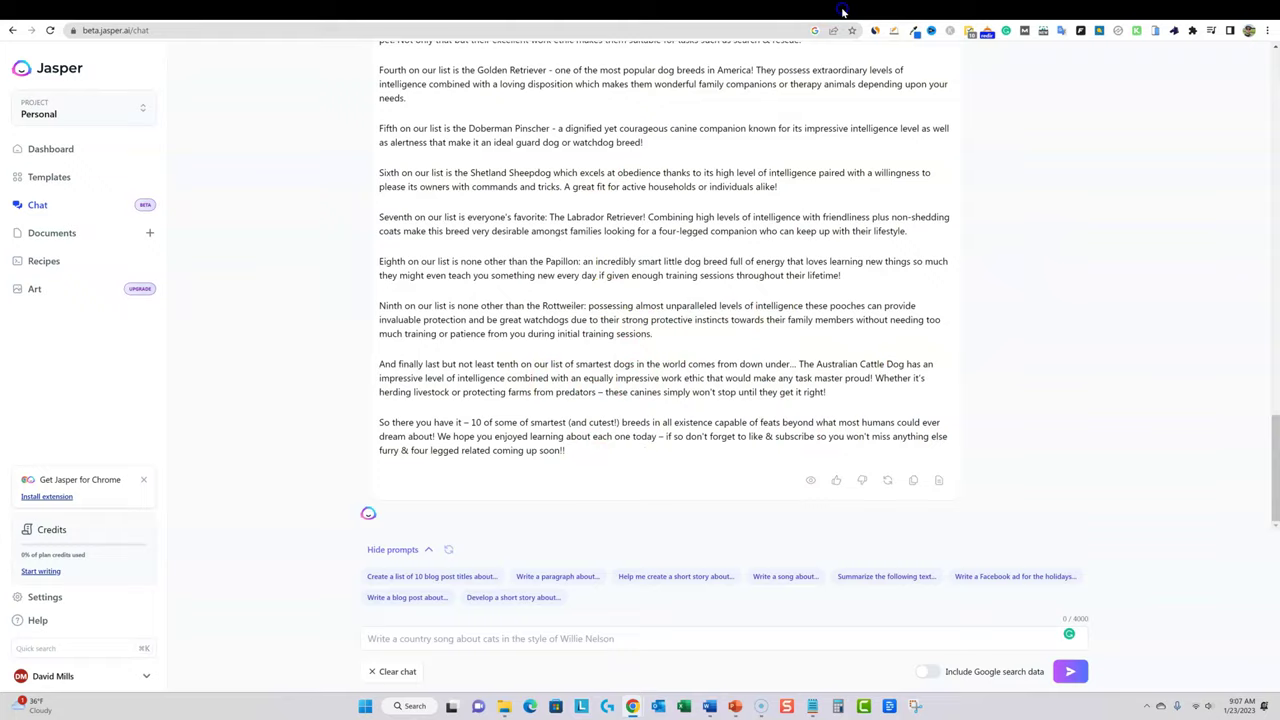
{"action": "left_click", "coordinate": [780, 10]}
{"action": "left_click", "coordinate": [705, 10]}
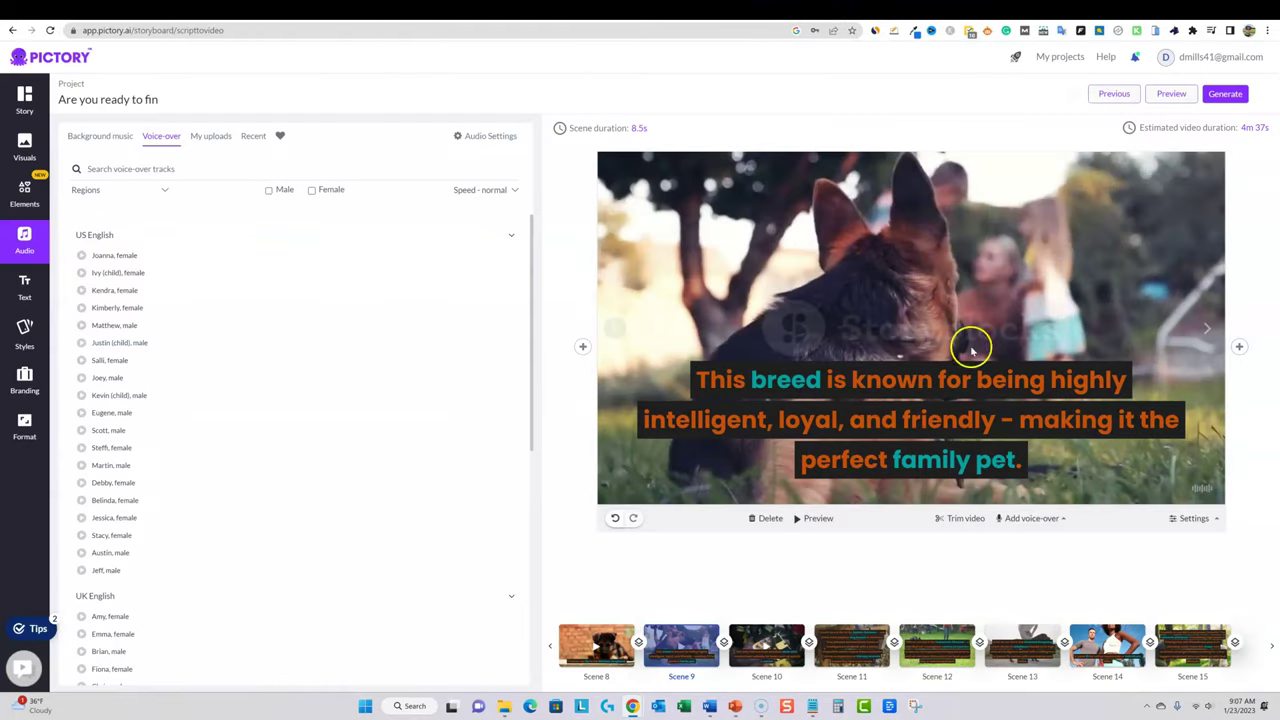